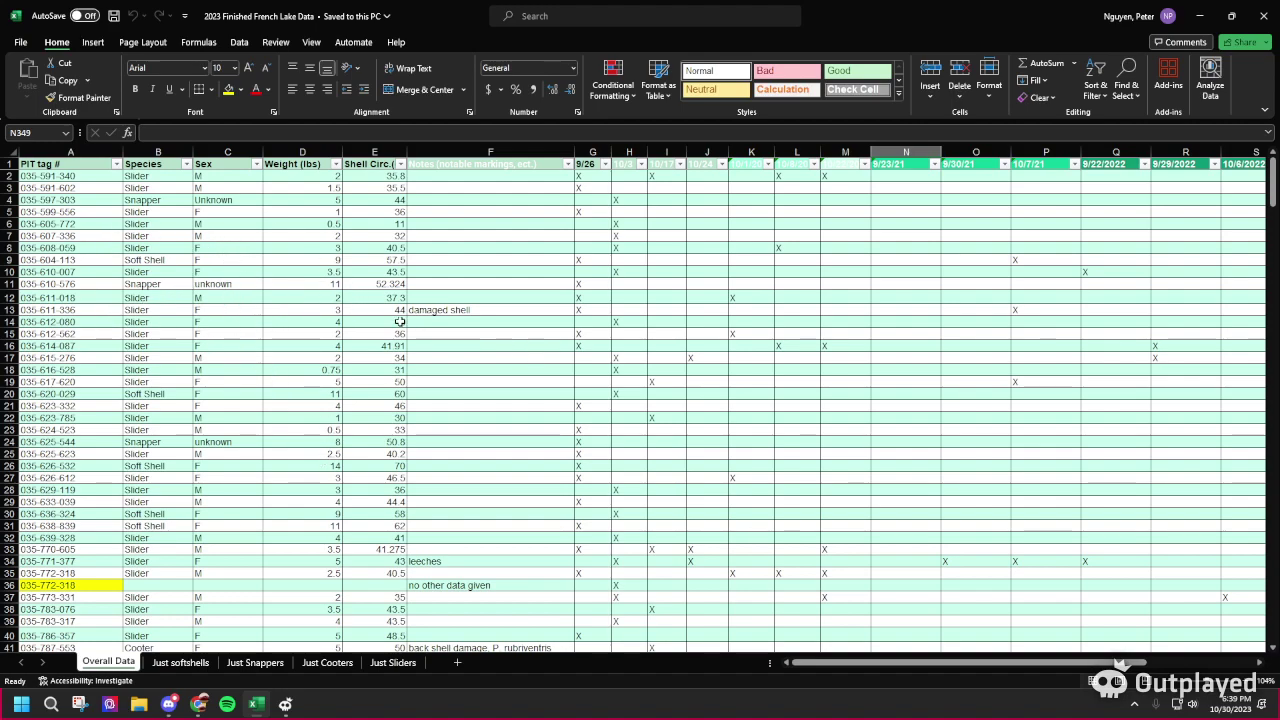
Filter the Species column of the Overall Data sheet to show only Slider records
scroll(159, 261, "down", 20)
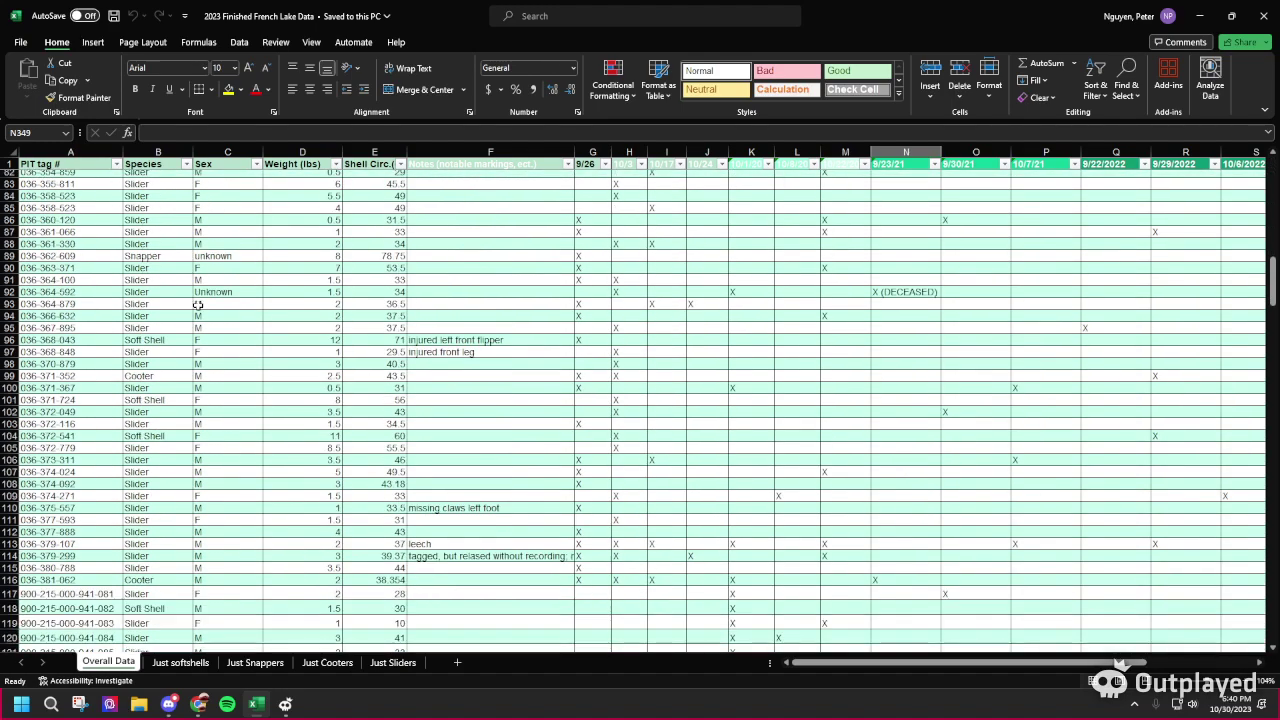
scroll(181, 345, "down", 20)
scroll(175, 390, "up", 14)
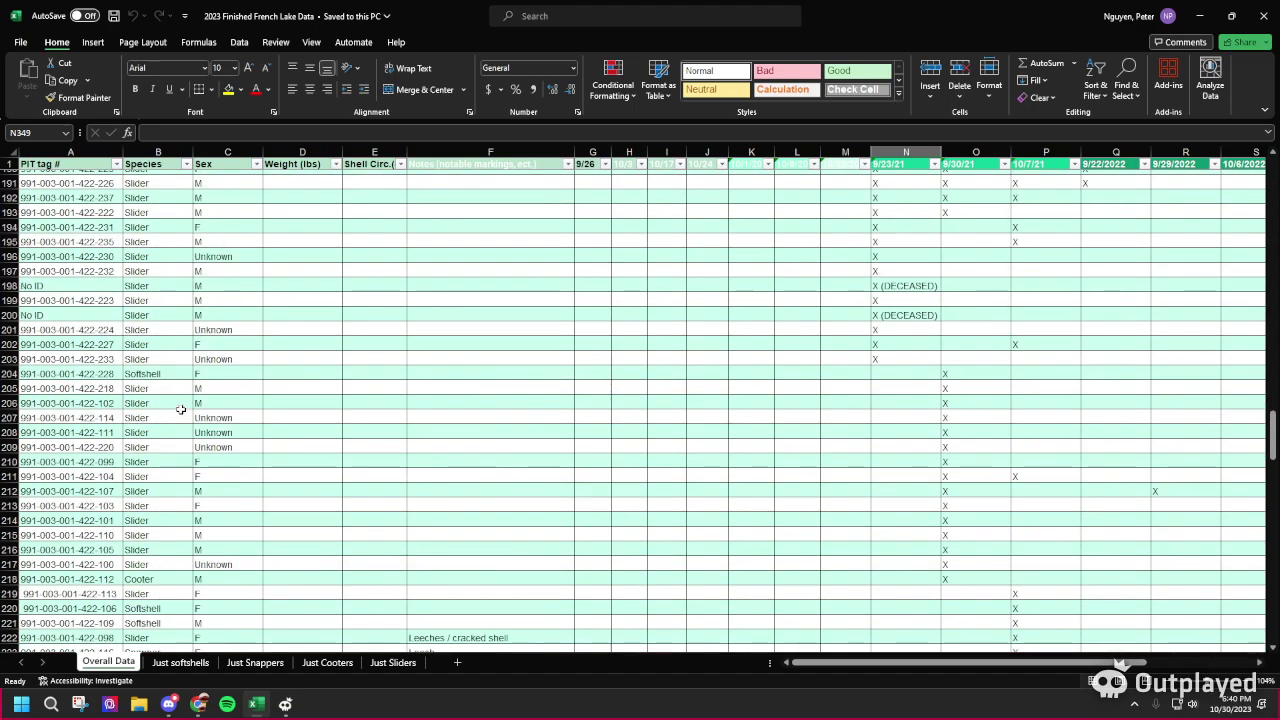
scroll(168, 389, "up", 20)
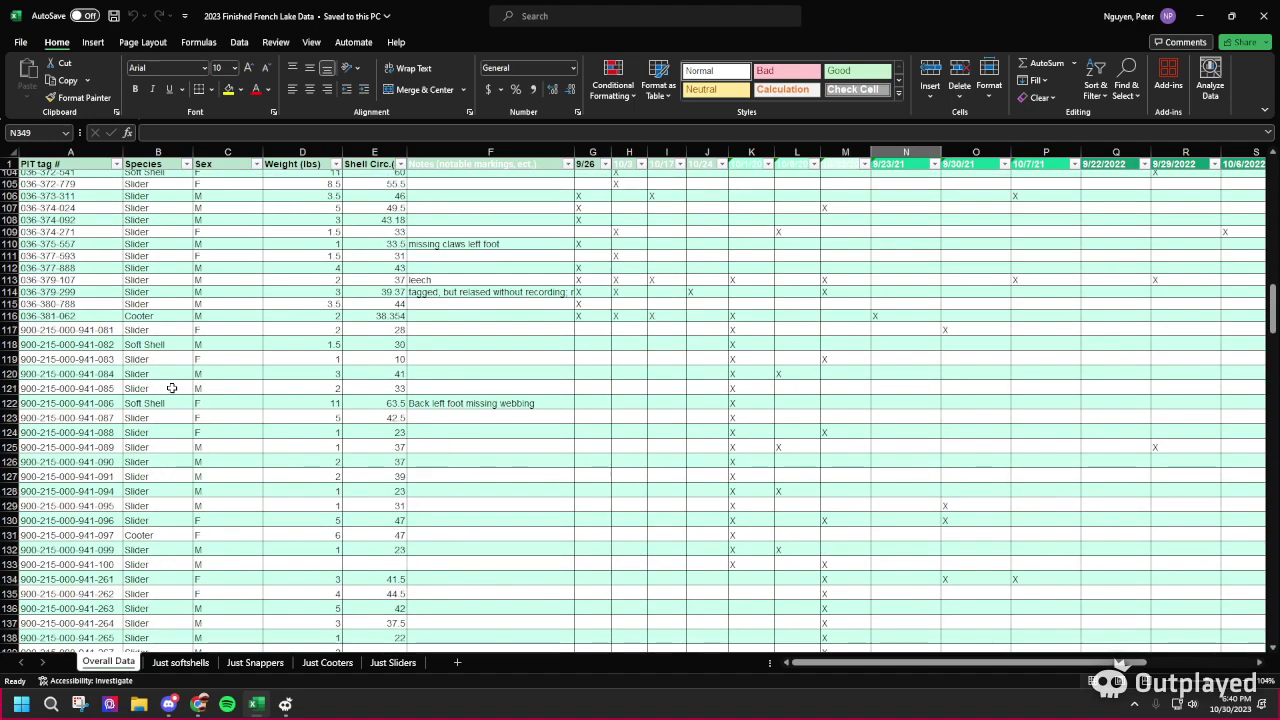
scroll(168, 383, "up", 20)
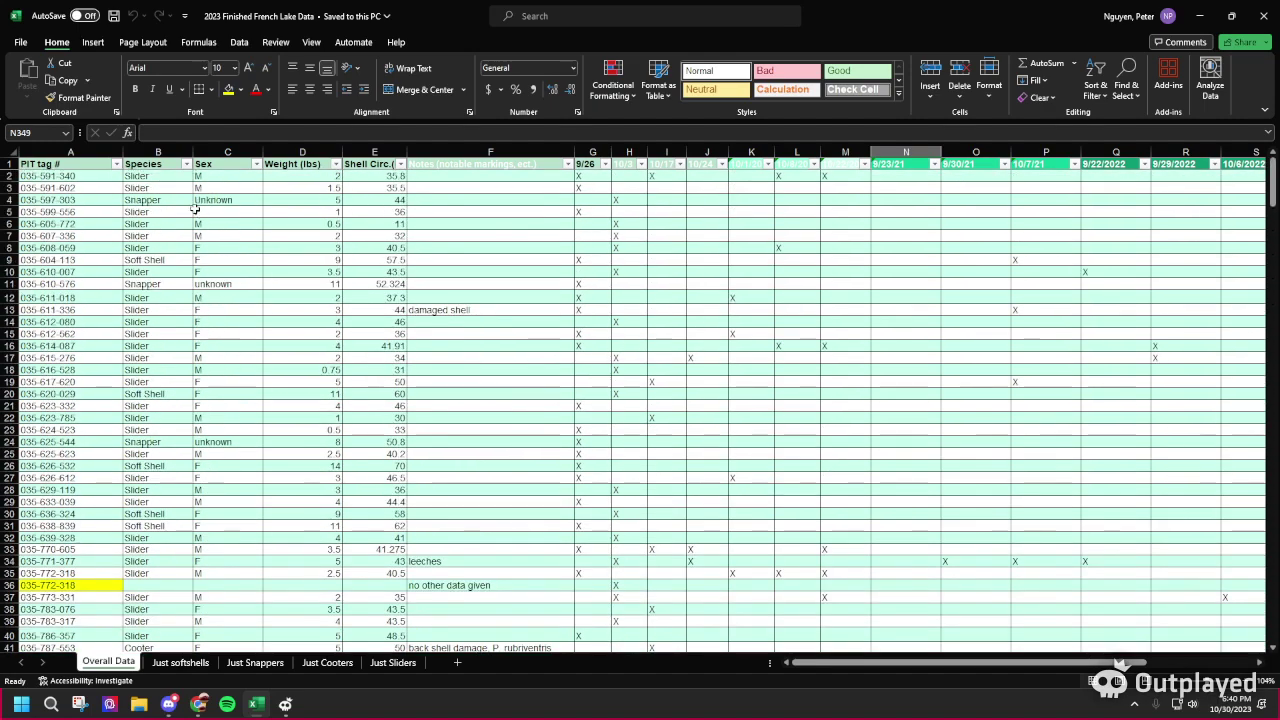
left_click(186, 164)
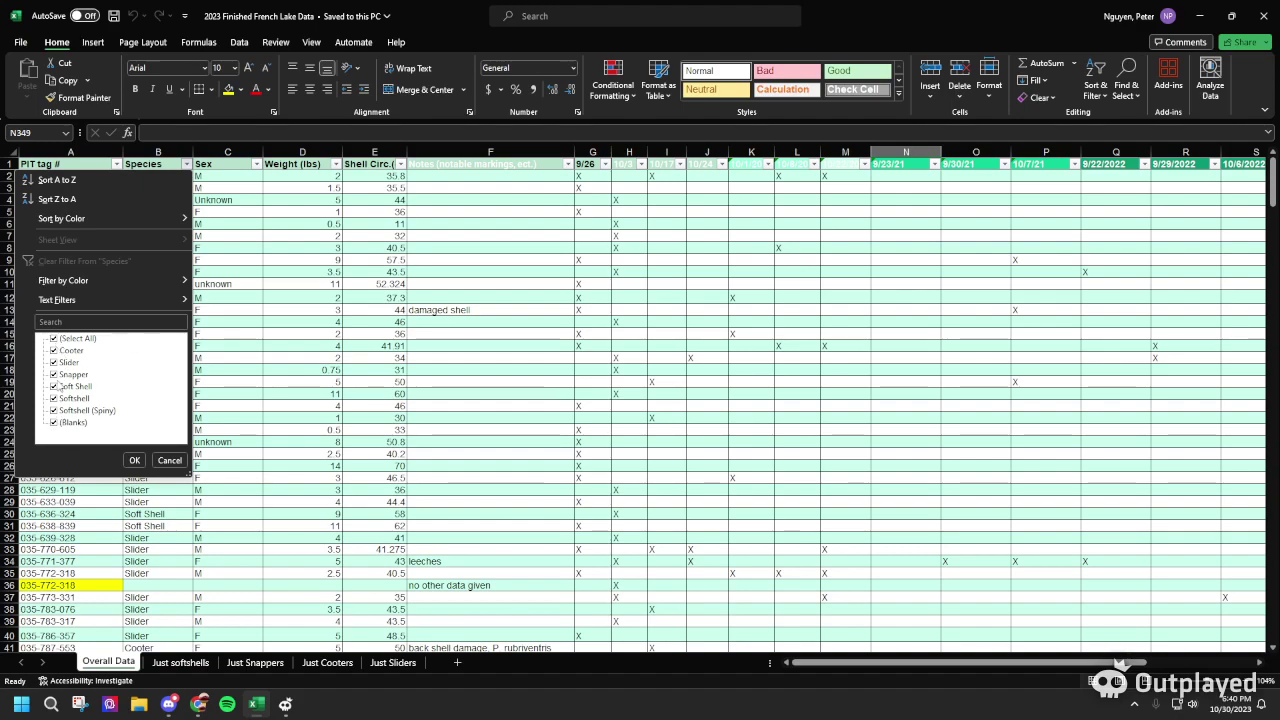
left_click(72, 338)
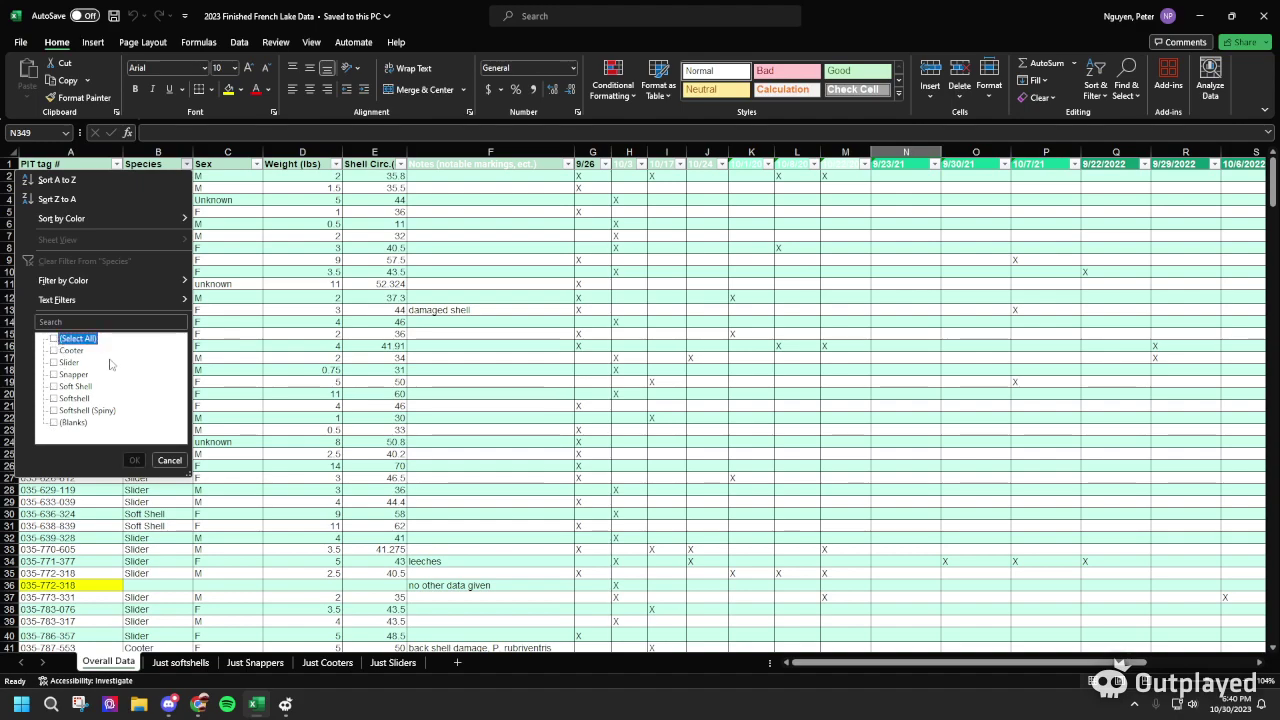
left_click(68, 362)
left_click(131, 461)
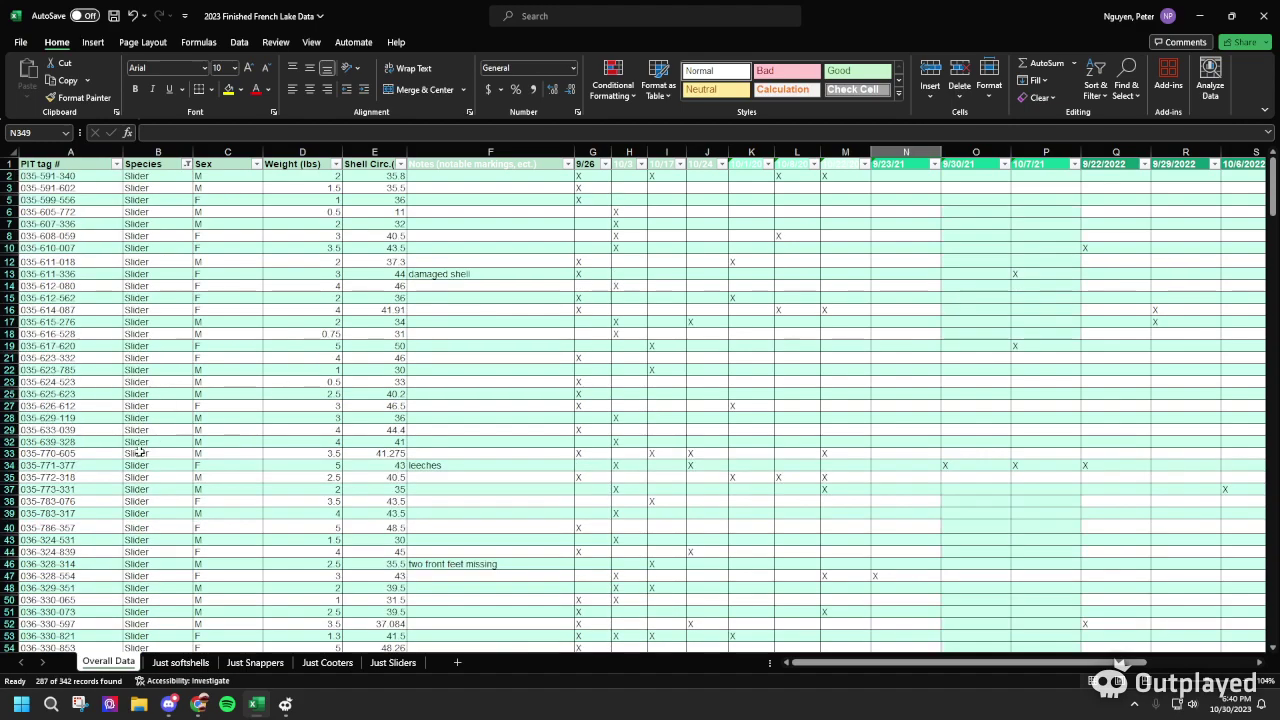
Change the 9/23/21 entry in row 92 to a plain X by removing the (DECEASED) note
scroll(240, 423, "down", 20)
scroll(232, 418, "down", 20)
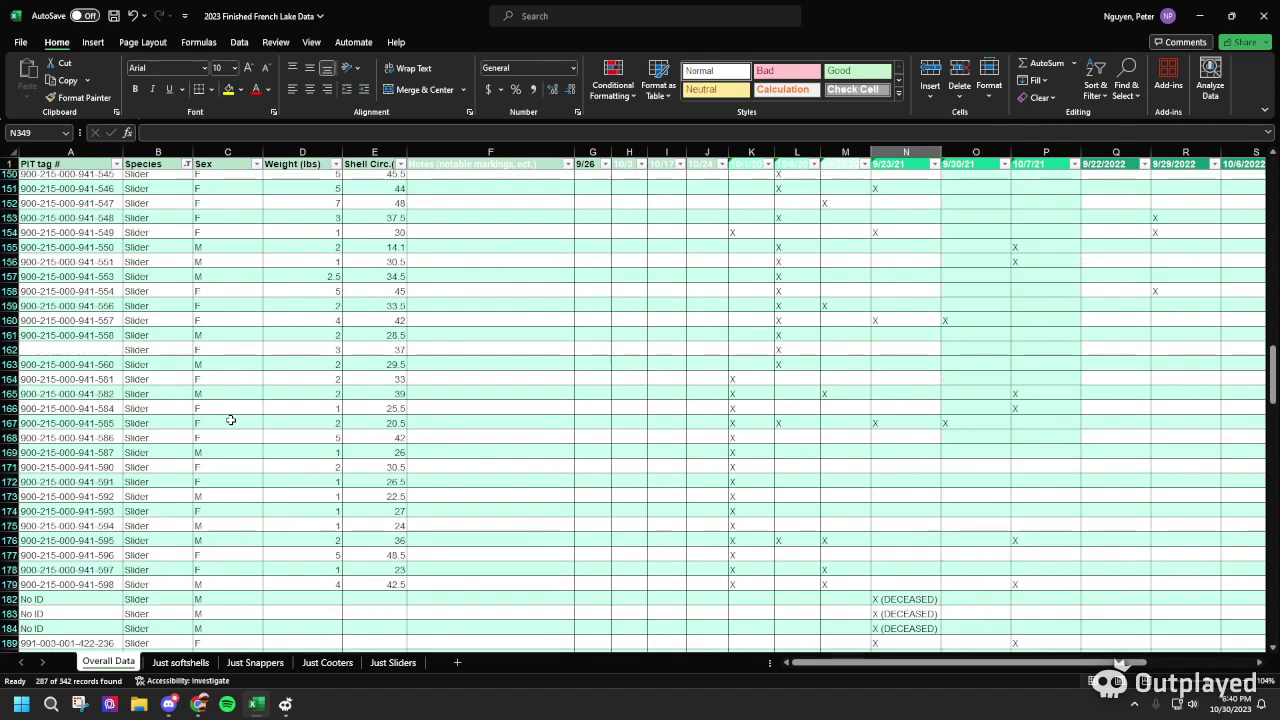
scroll(197, 420, "down", 10)
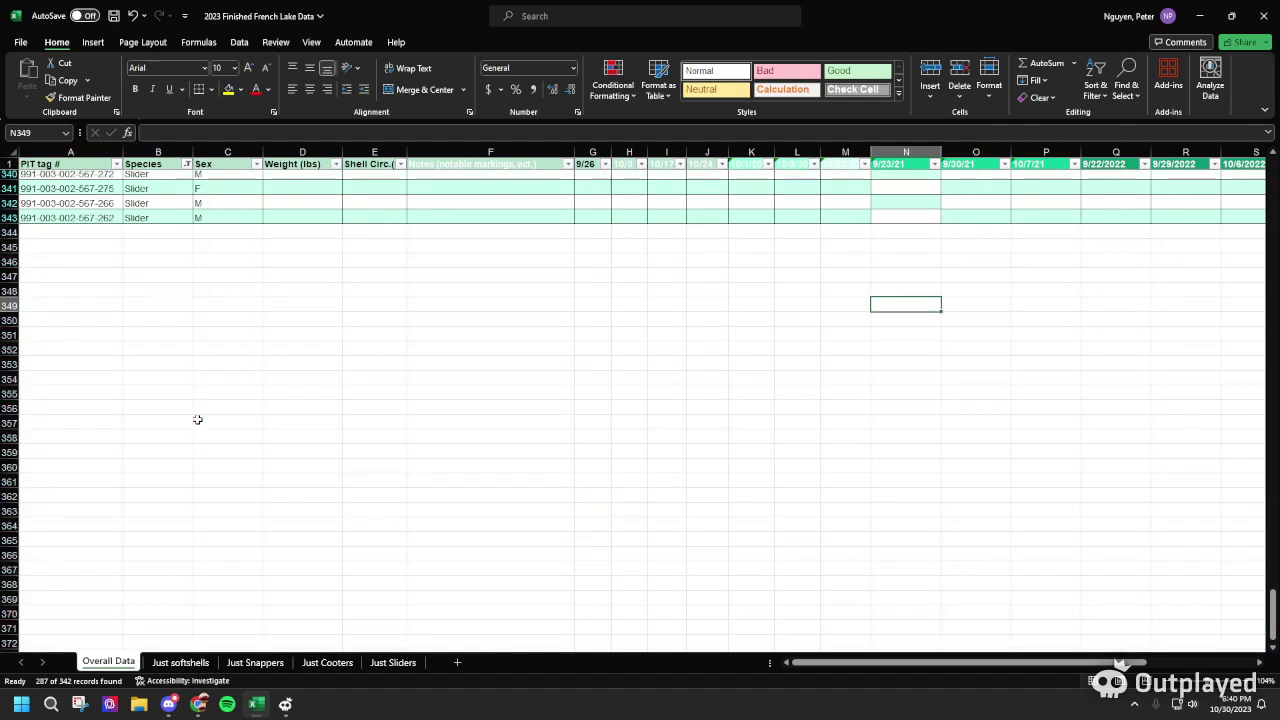
scroll(277, 477, "up", 20)
scroll(273, 511, "up", 20)
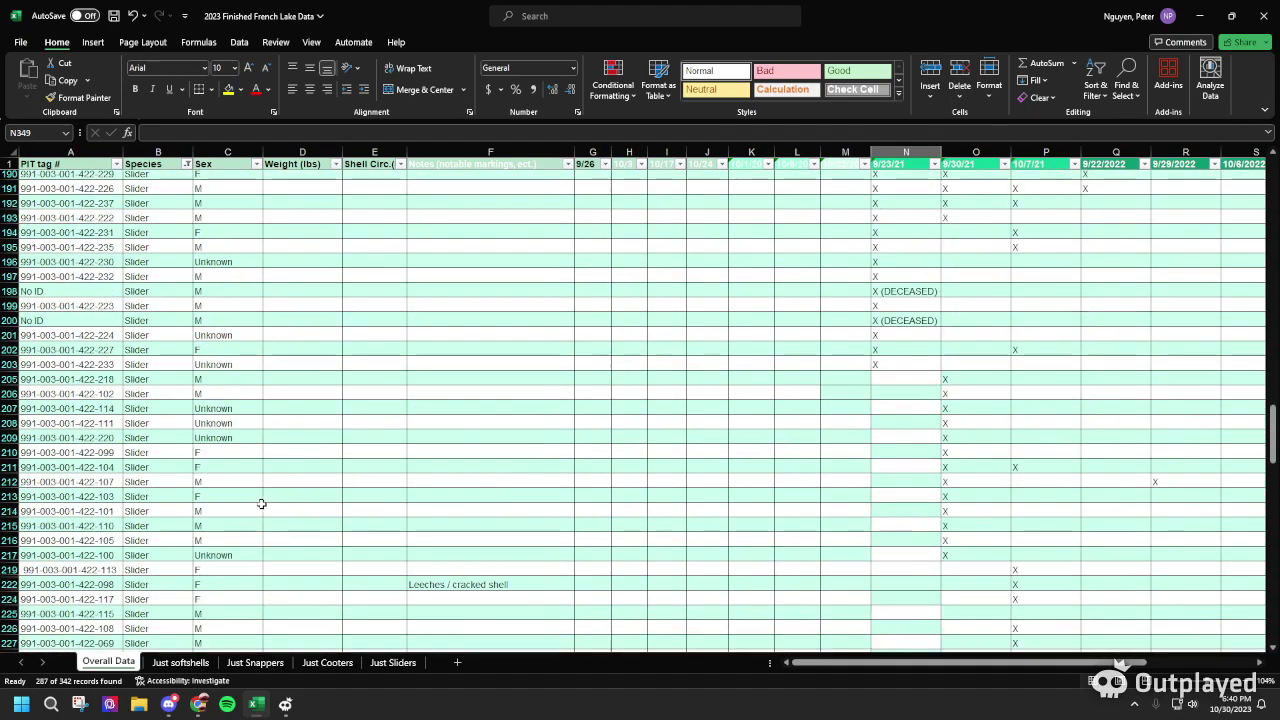
scroll(281, 465, "up", 7)
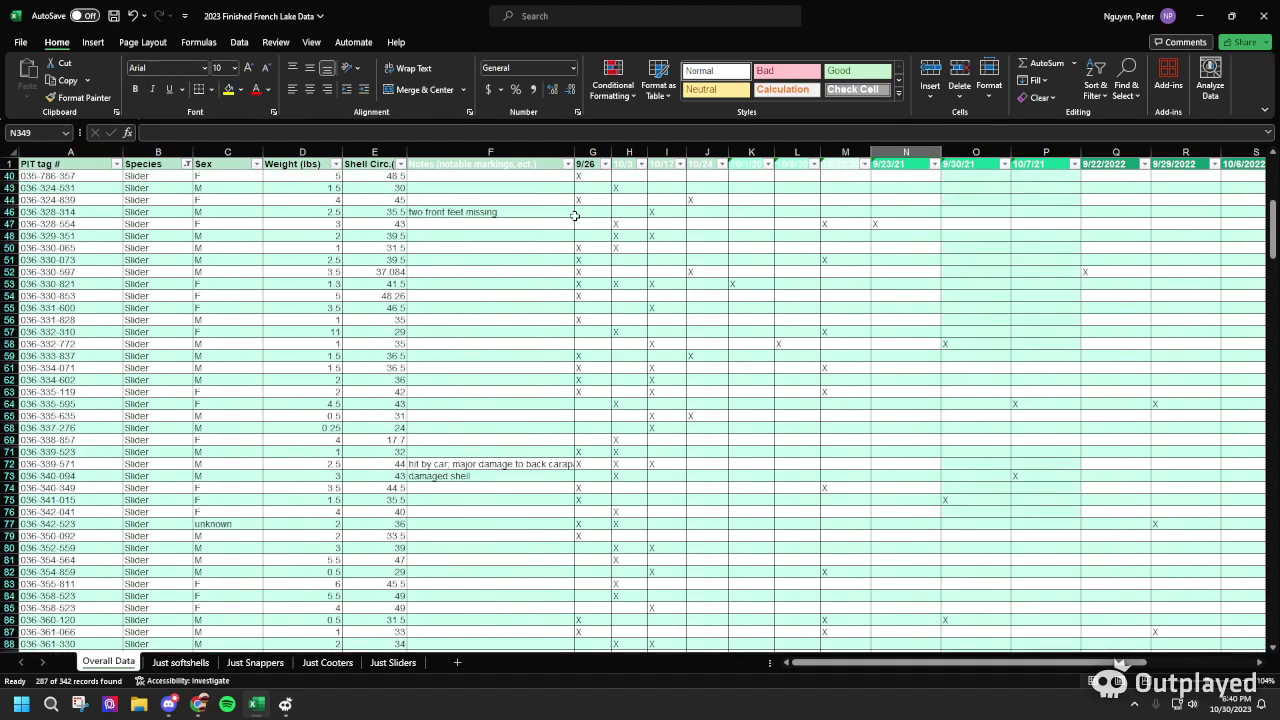
left_click_drag(884, 657, 992, 658)
scroll(240, 225, "down", 9)
left_click(531, 371)
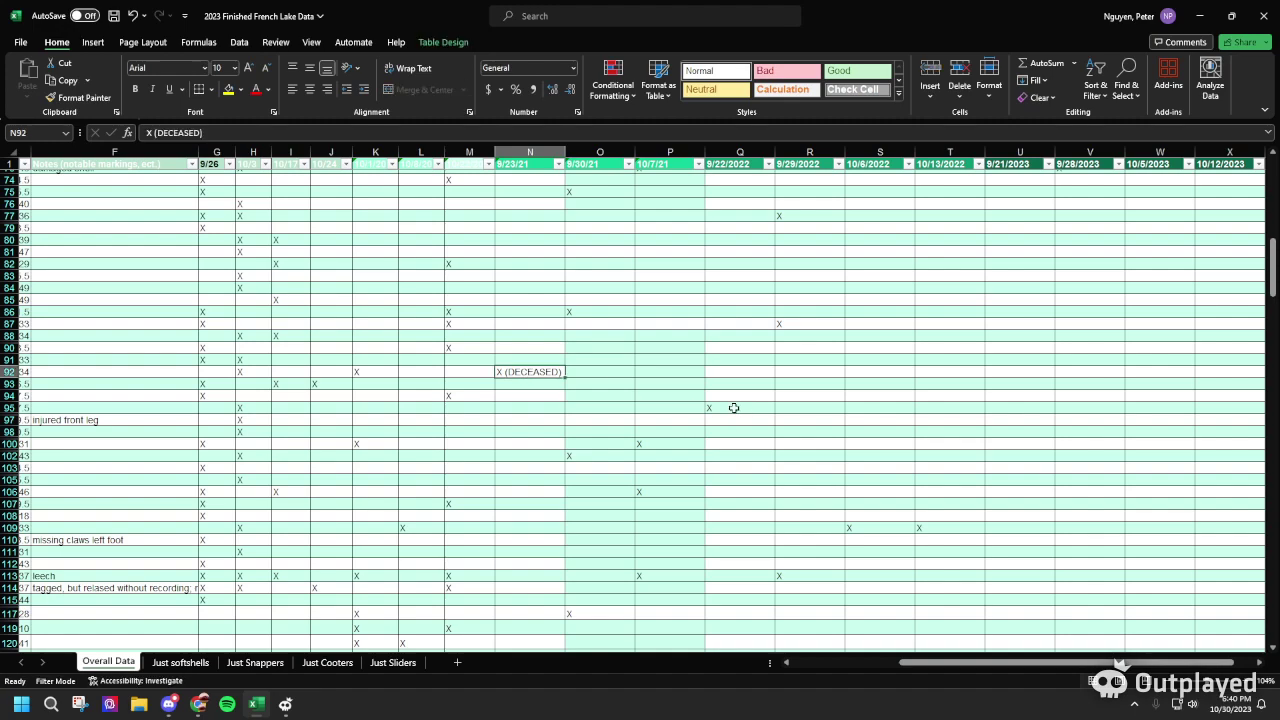
left_click(228, 131)
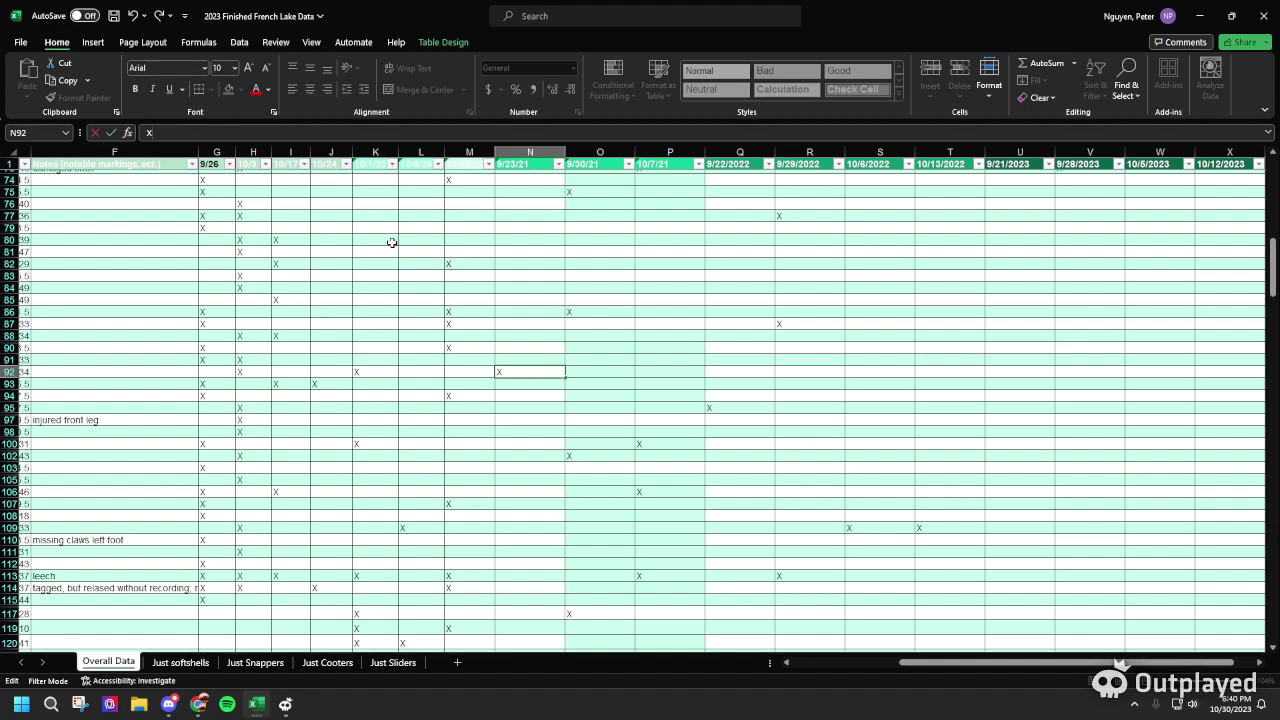
left_click(543, 418)
Find the next entries marked (DECEASED) in the 9/23/21 column and select one
scroll(514, 406, "down", 20)
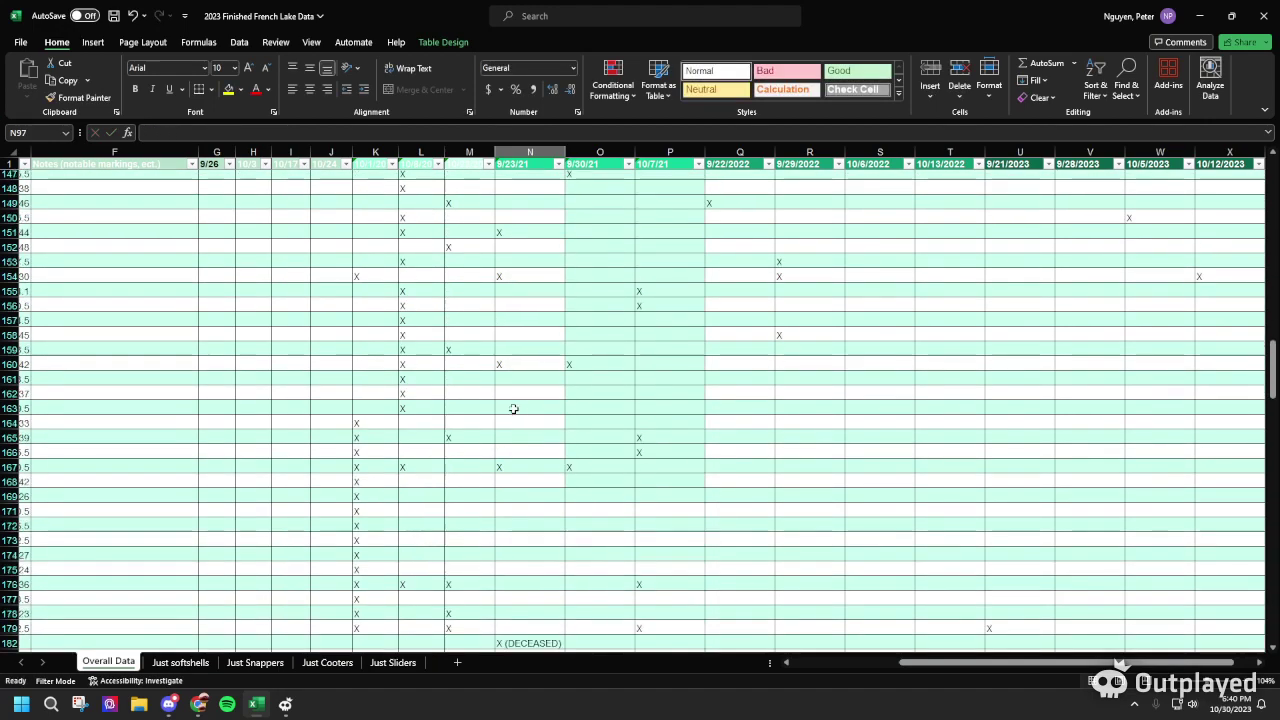
scroll(509, 412, "down", 4)
scroll(526, 420, "up", 2)
left_click(528, 289)
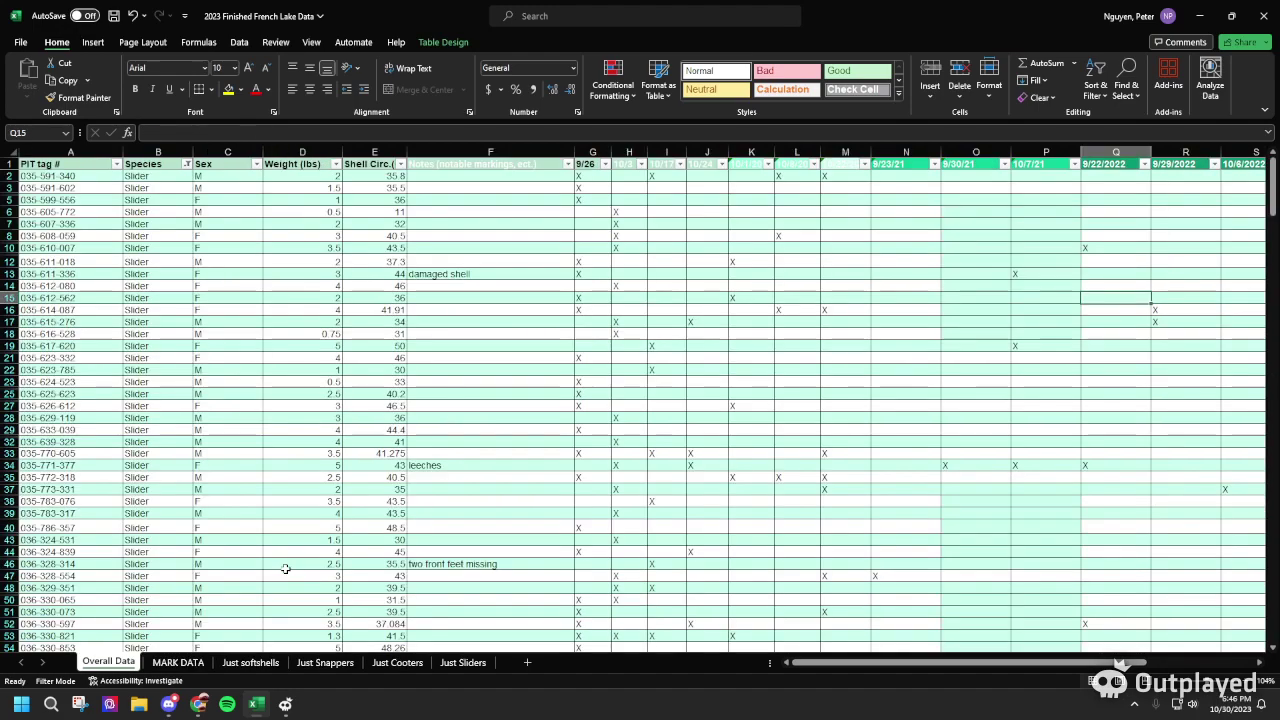
Look over the filtered Slider records and check the MARK DATA sheet, returning to the start of Overall Data
scroll(188, 414, "down", 18)
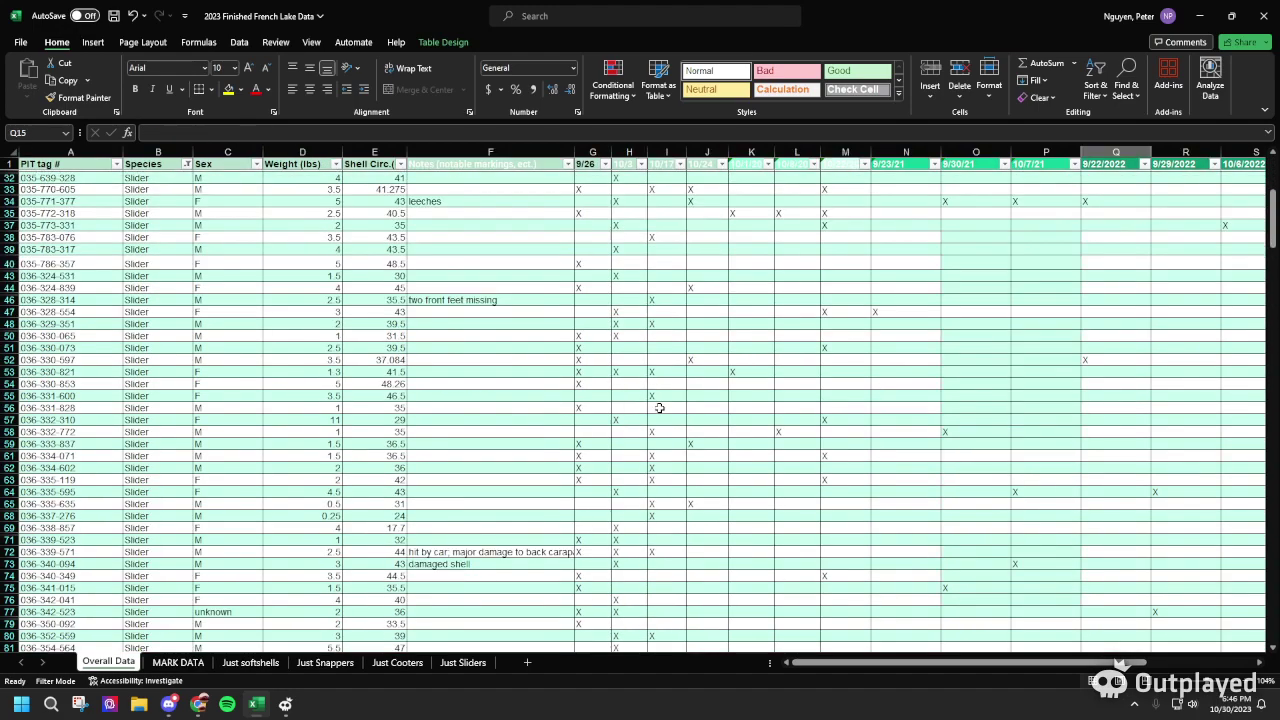
left_click_drag(930, 663, 800, 668)
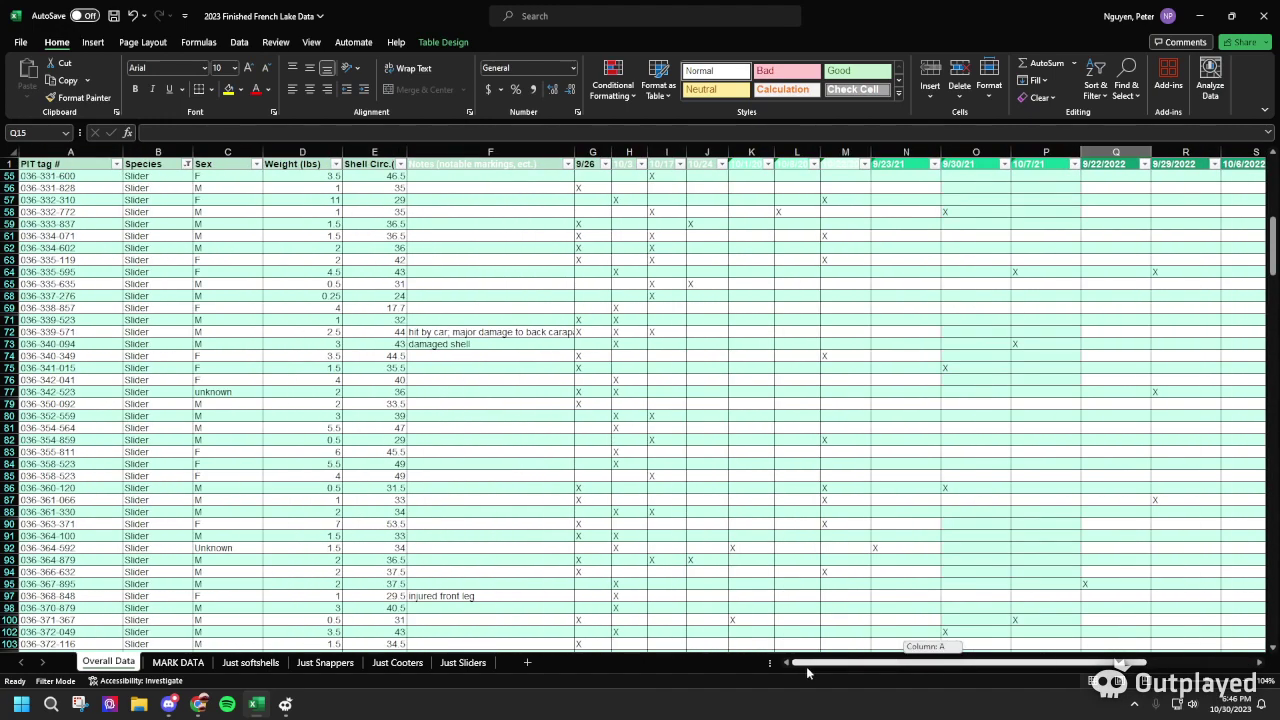
scroll(557, 572, "up", 6)
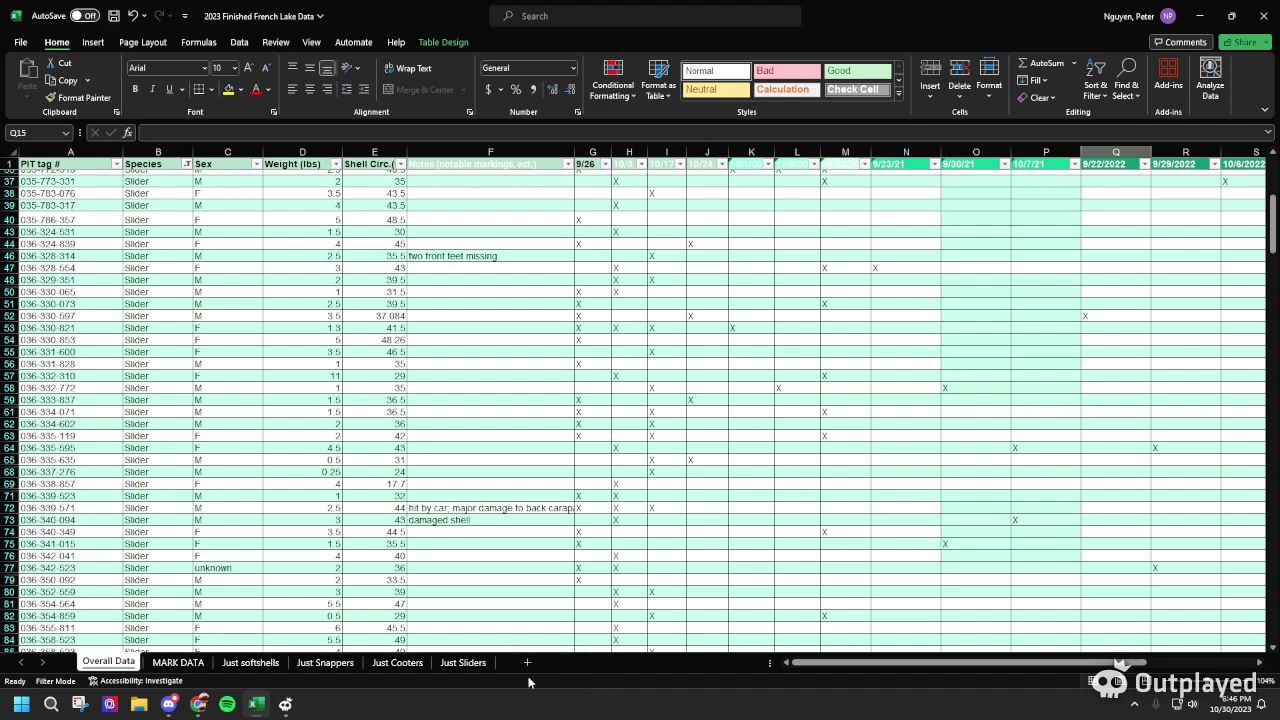
left_click(172, 663)
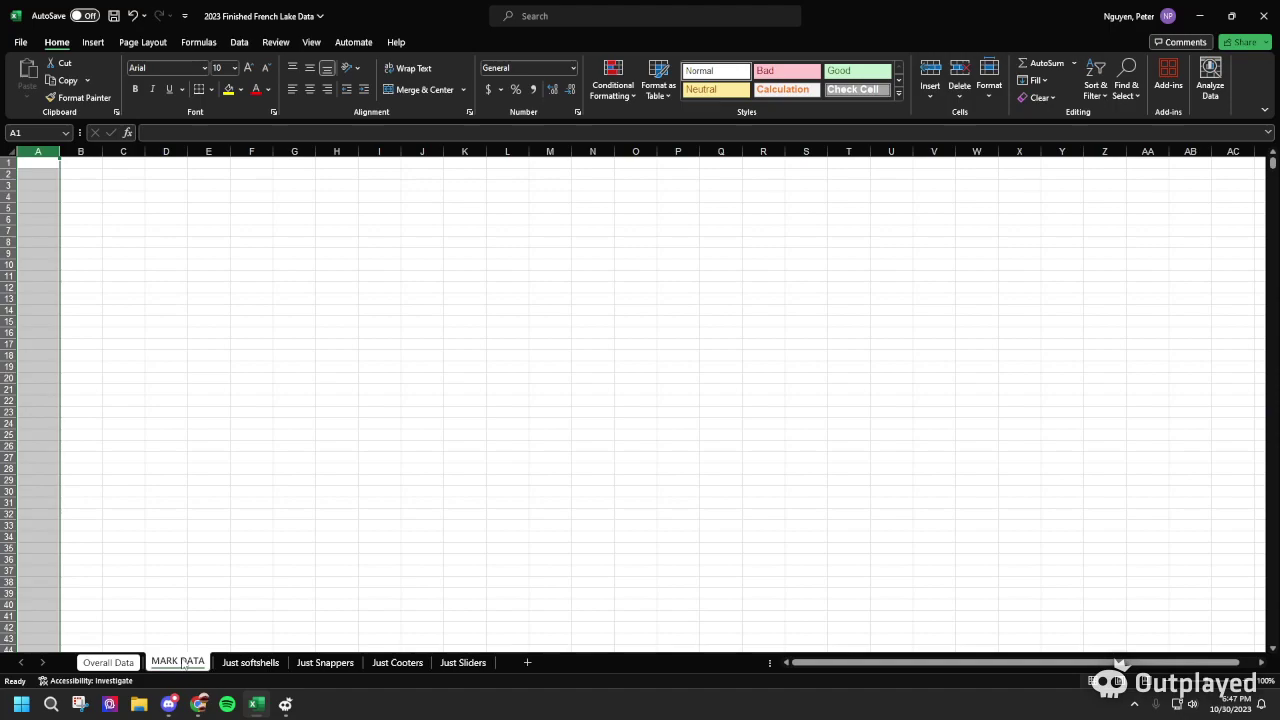
left_click(120, 663)
scroll(107, 485, "up", 10)
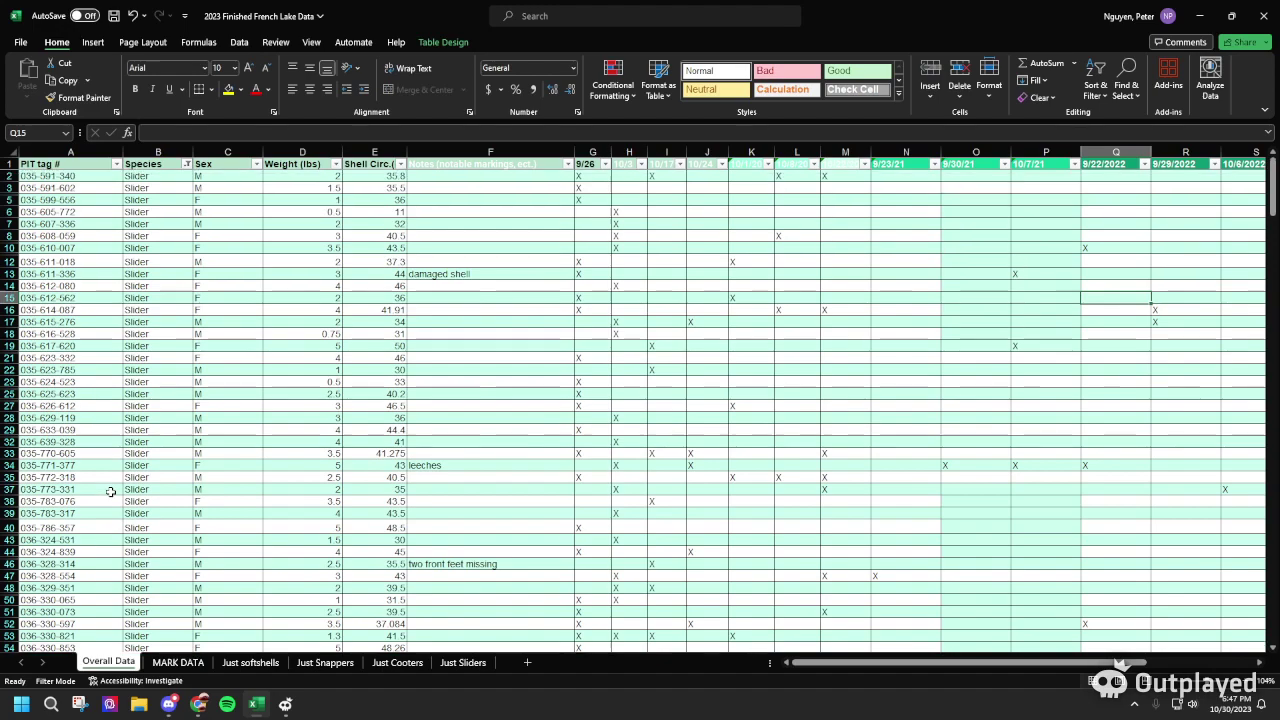
Copy the whole filtered PIT tag # column from the Overall Data sheet
left_click(72, 151)
scroll(94, 330, "down", 20)
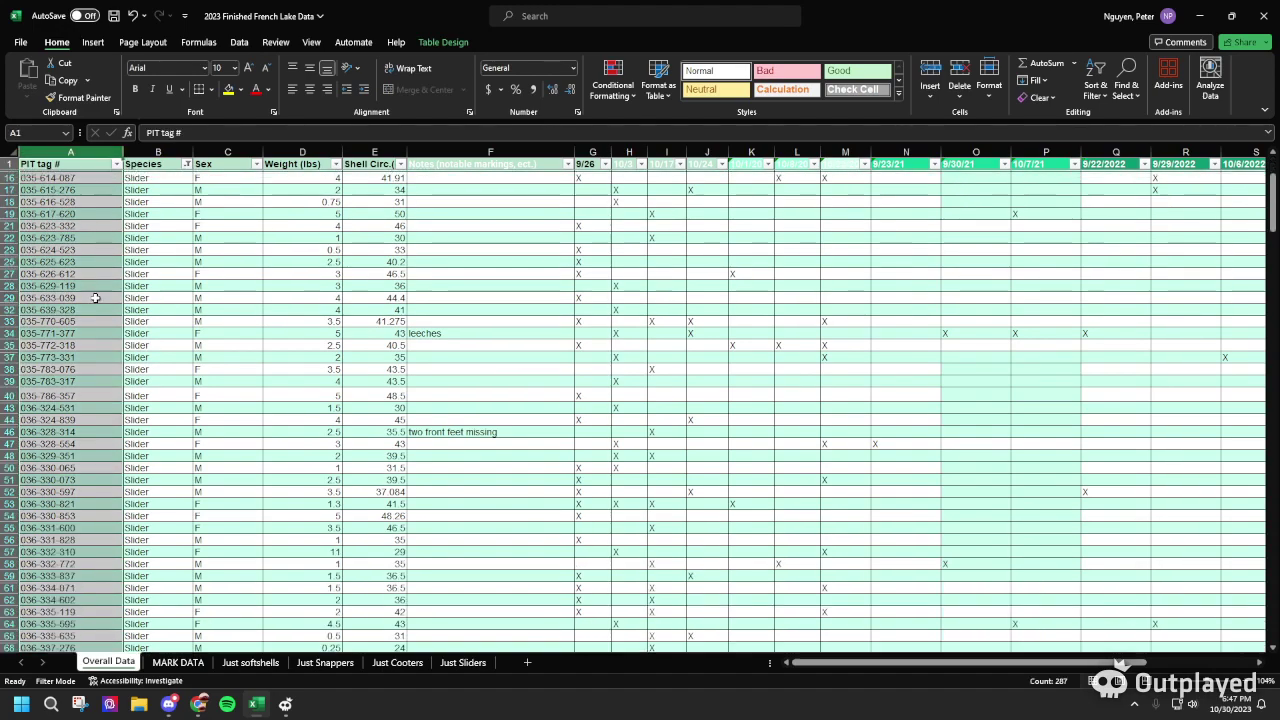
scroll(117, 376, "down", 8)
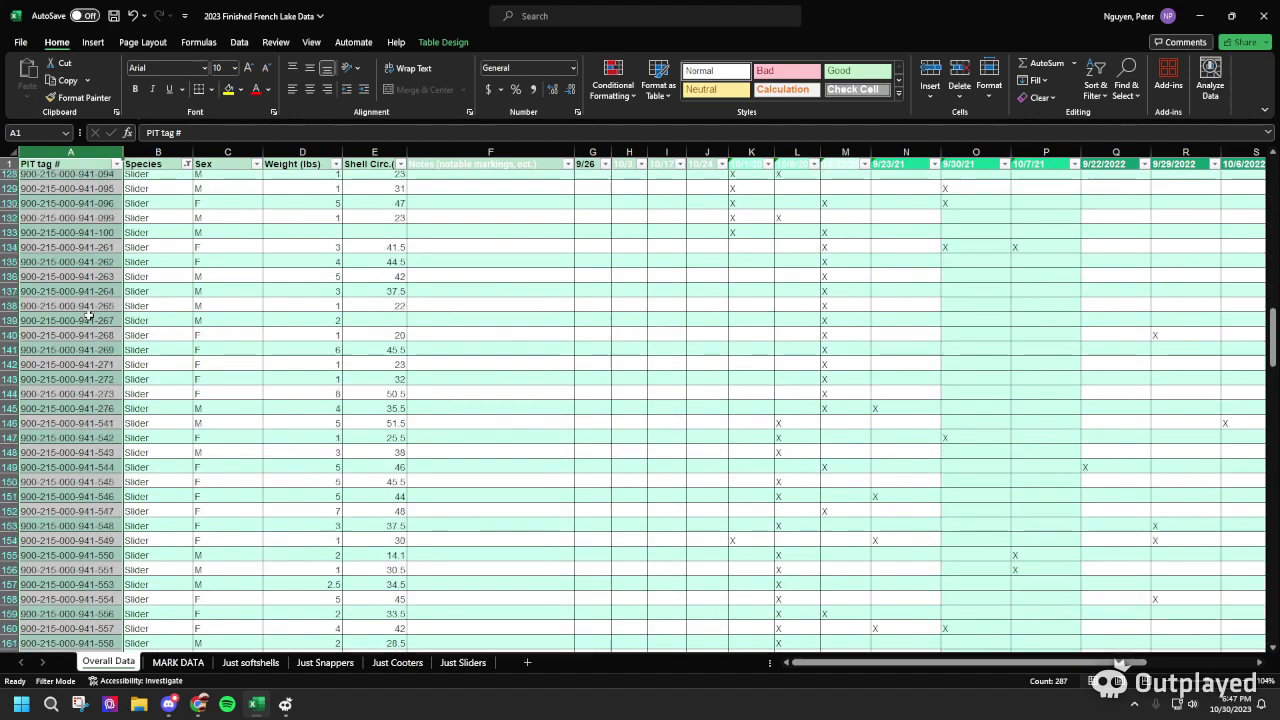
right_click(79, 152)
left_click(112, 208)
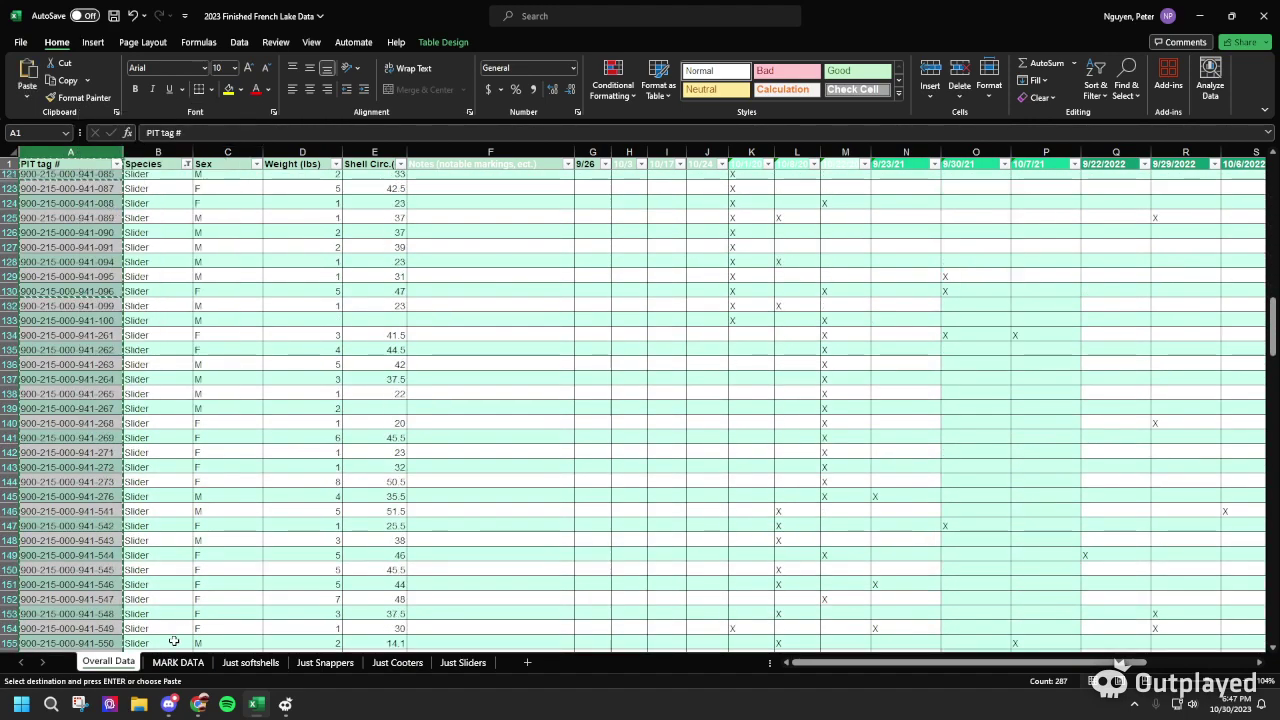
Paste the PIT tags as values into column A of the MARK DATA sheet and autofit the column width
left_click(177, 662)
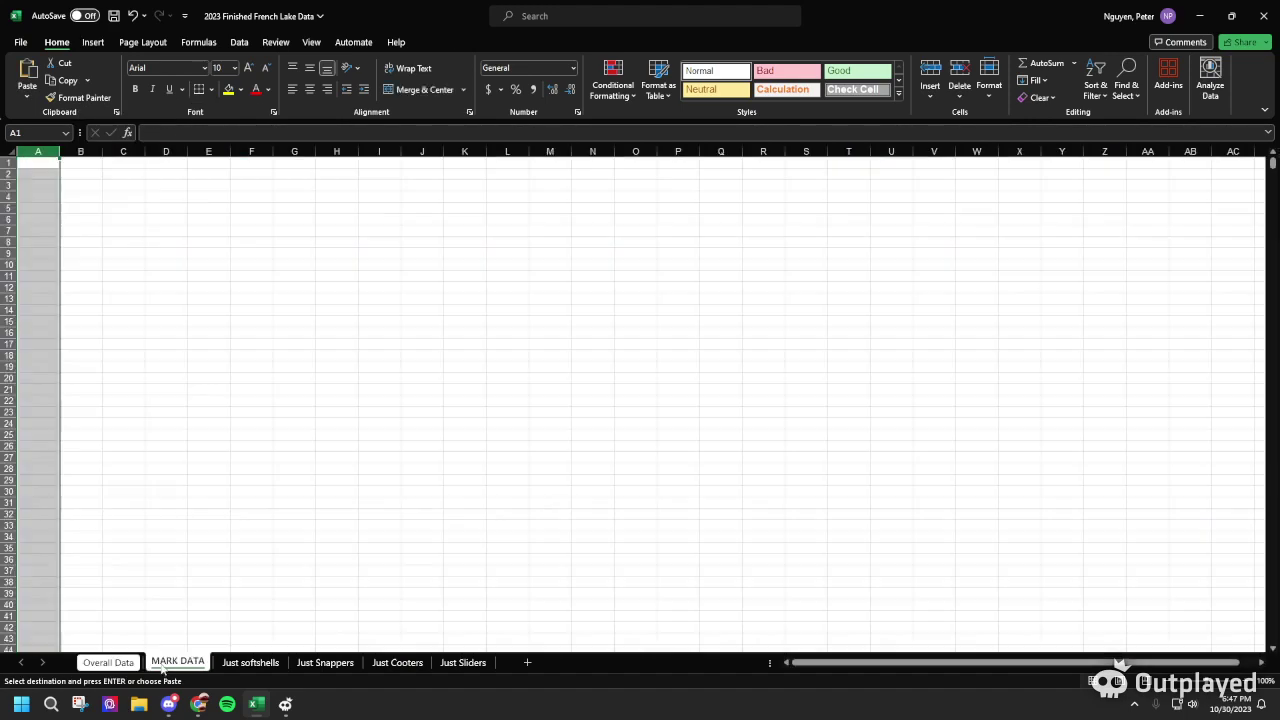
right_click(37, 150)
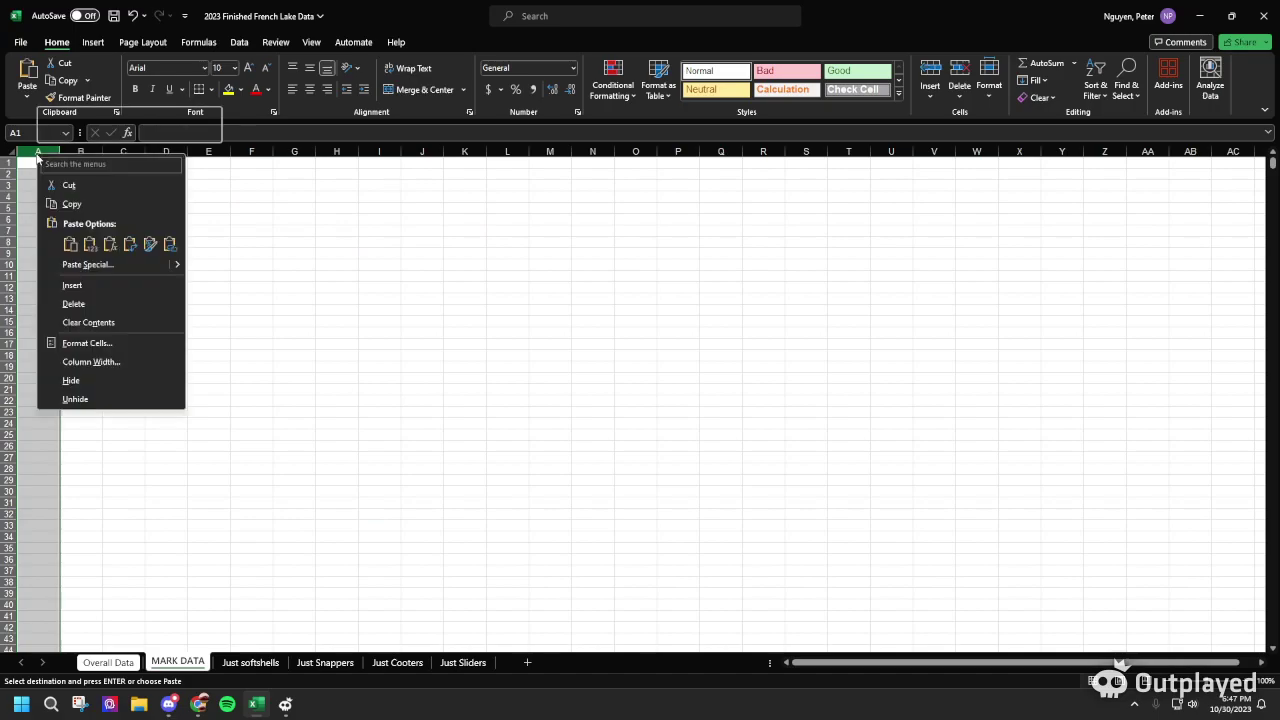
left_click(90, 245)
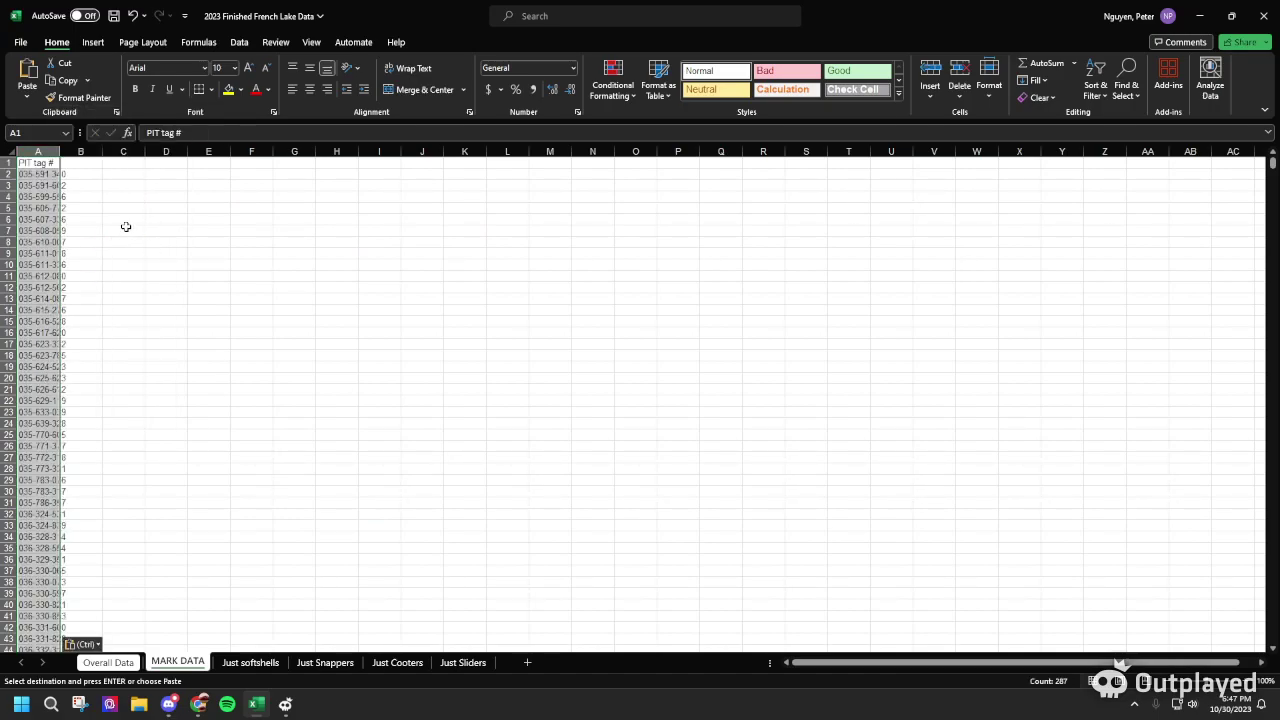
left_click(989, 78)
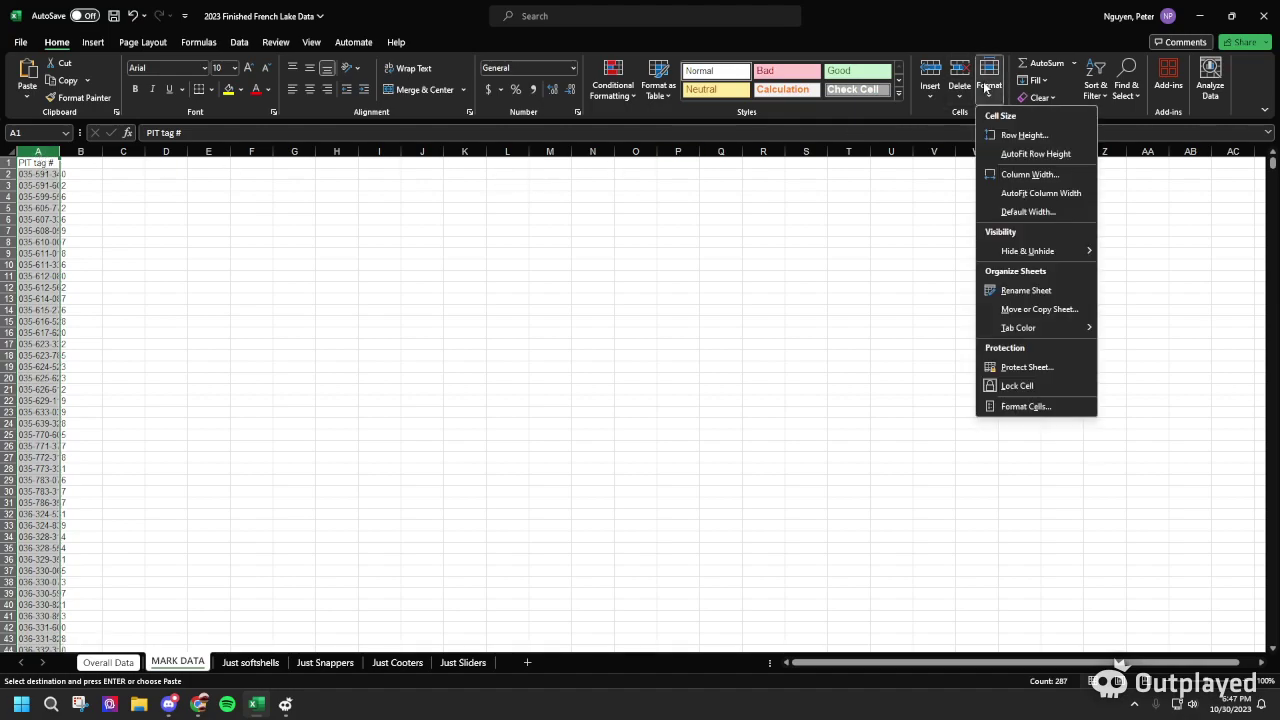
left_click(1069, 198)
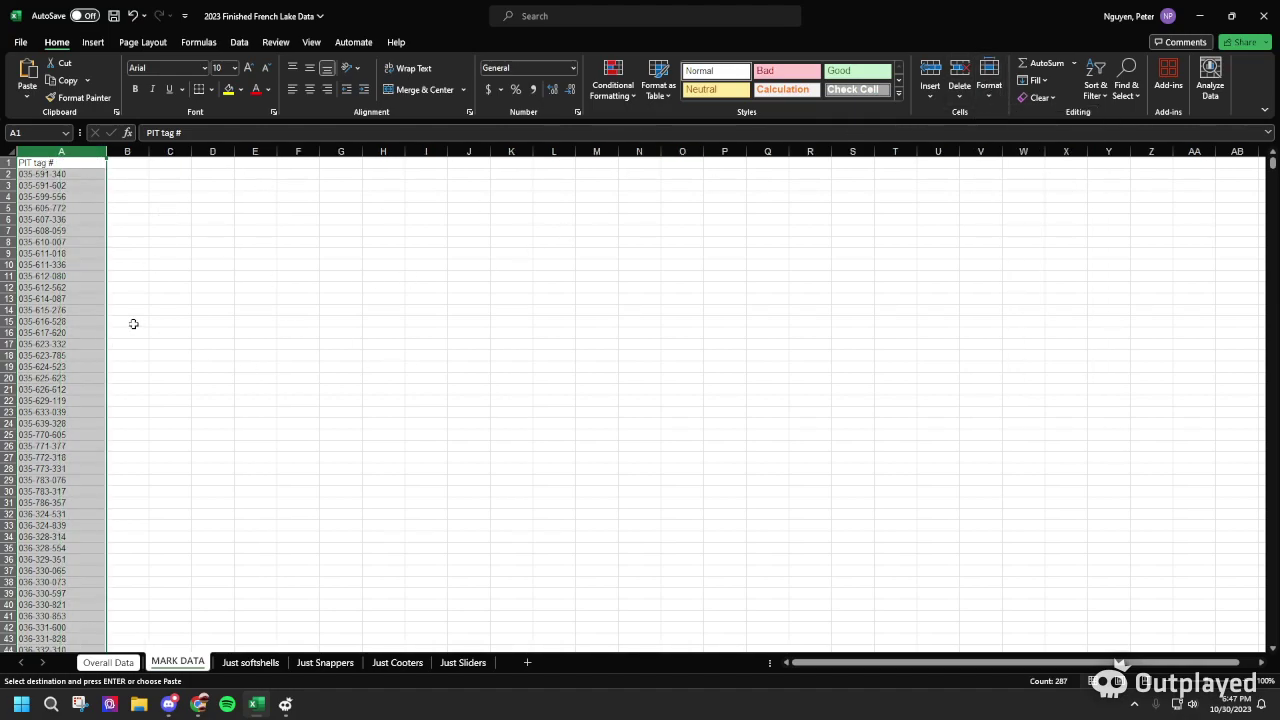
Copy all capture date columns, from 9/26 through 10/12/2023, on the Overall Data sheet
left_click(109, 663)
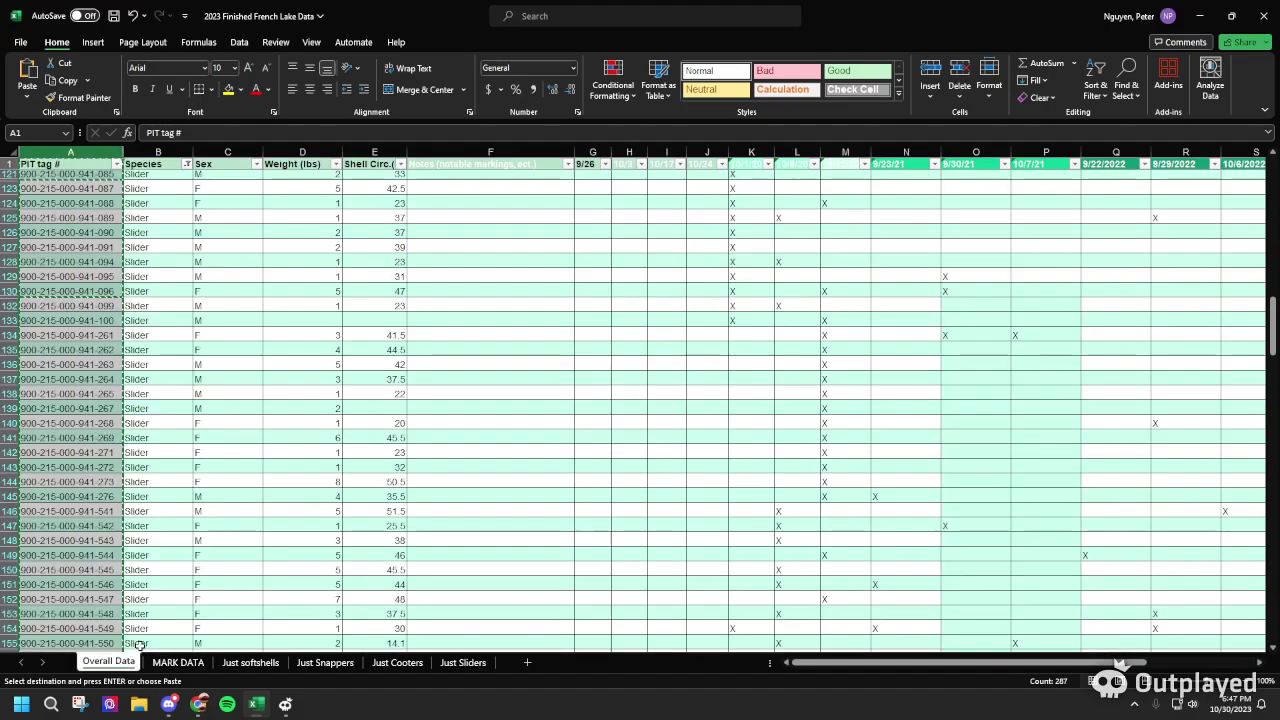
left_click_drag(812, 670, 922, 670)
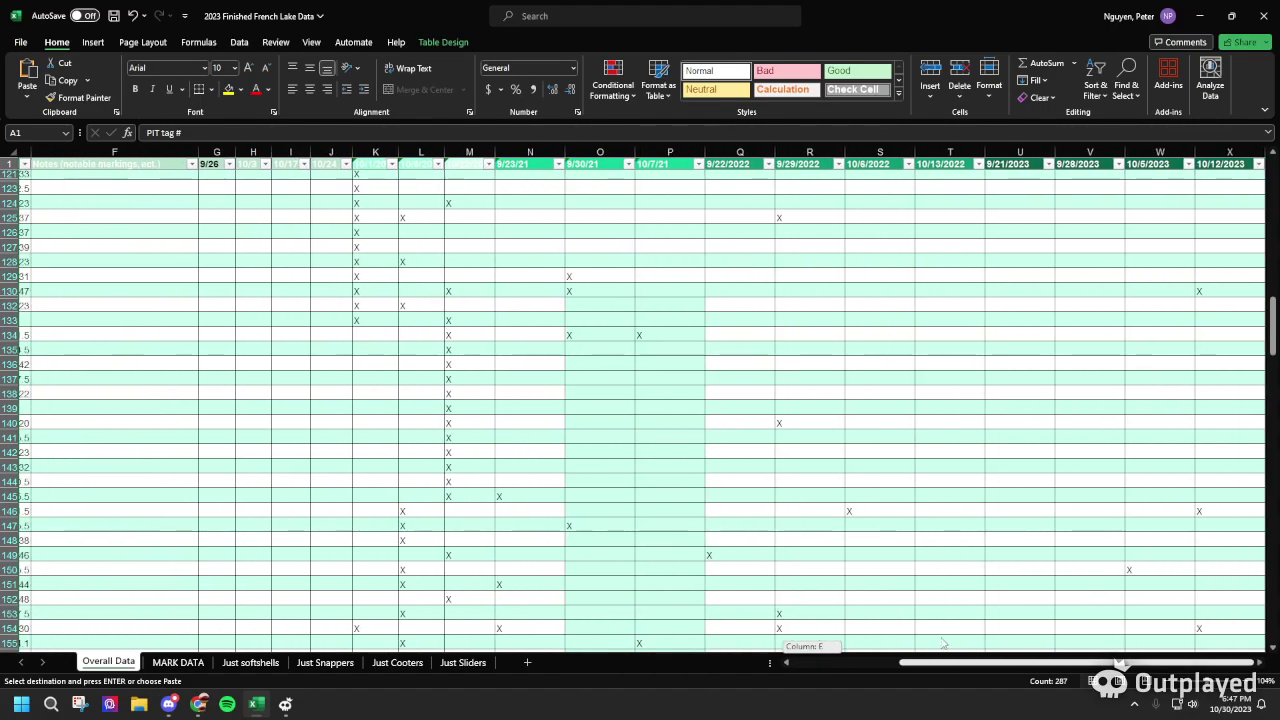
left_click_drag(222, 146, 1003, 191)
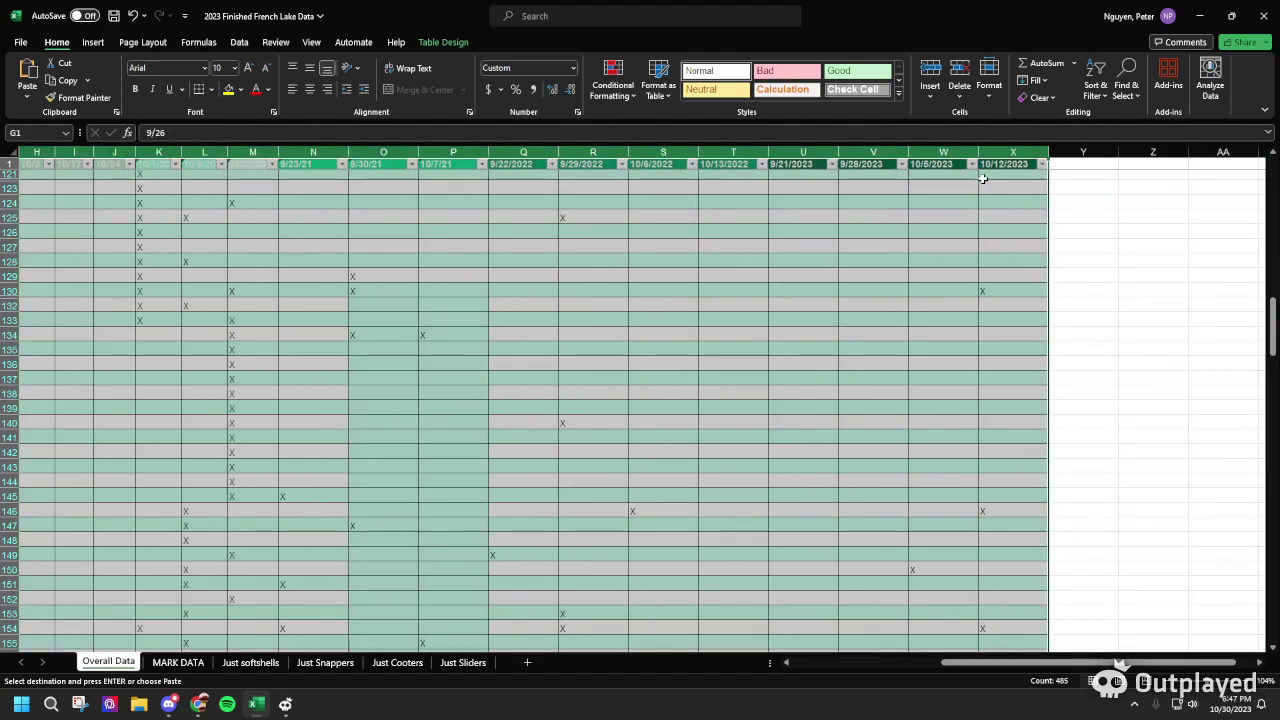
right_click(953, 157)
left_click(983, 186)
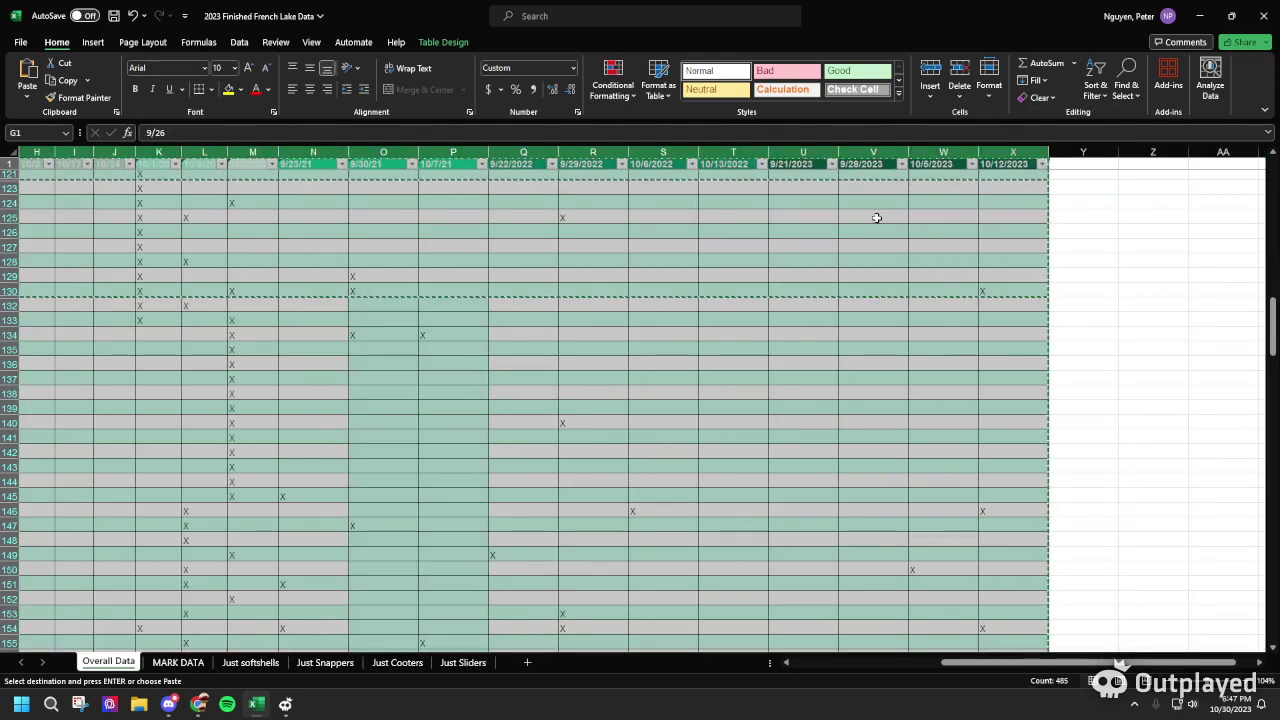
Paste the capture date columns into the MARK DATA sheet starting at column B
left_click(178, 662)
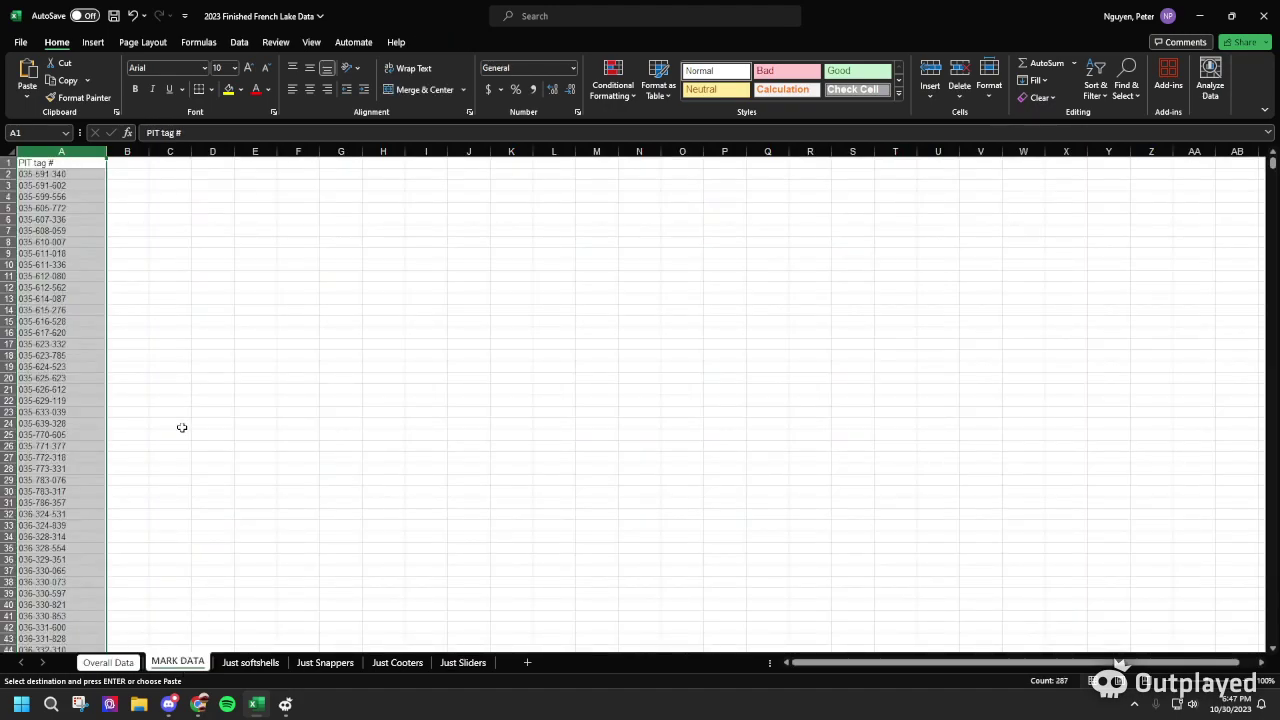
left_click(133, 152)
right_click(131, 152)
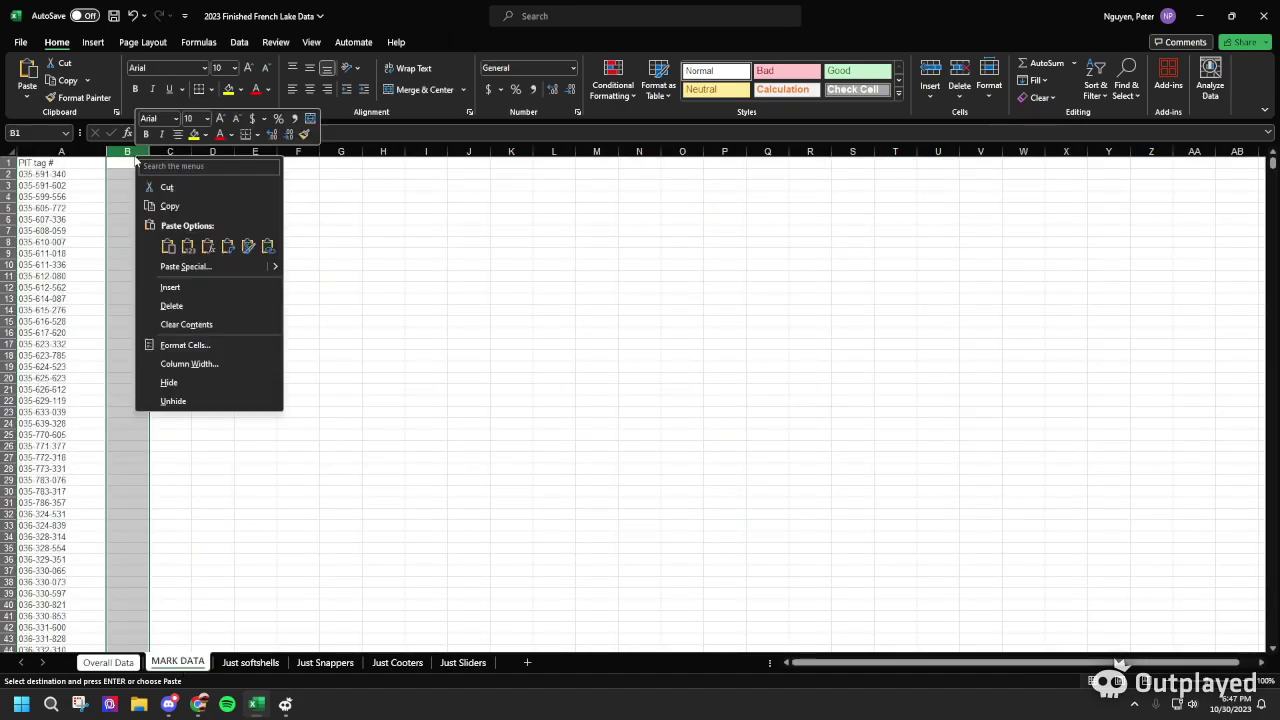
left_click(168, 246)
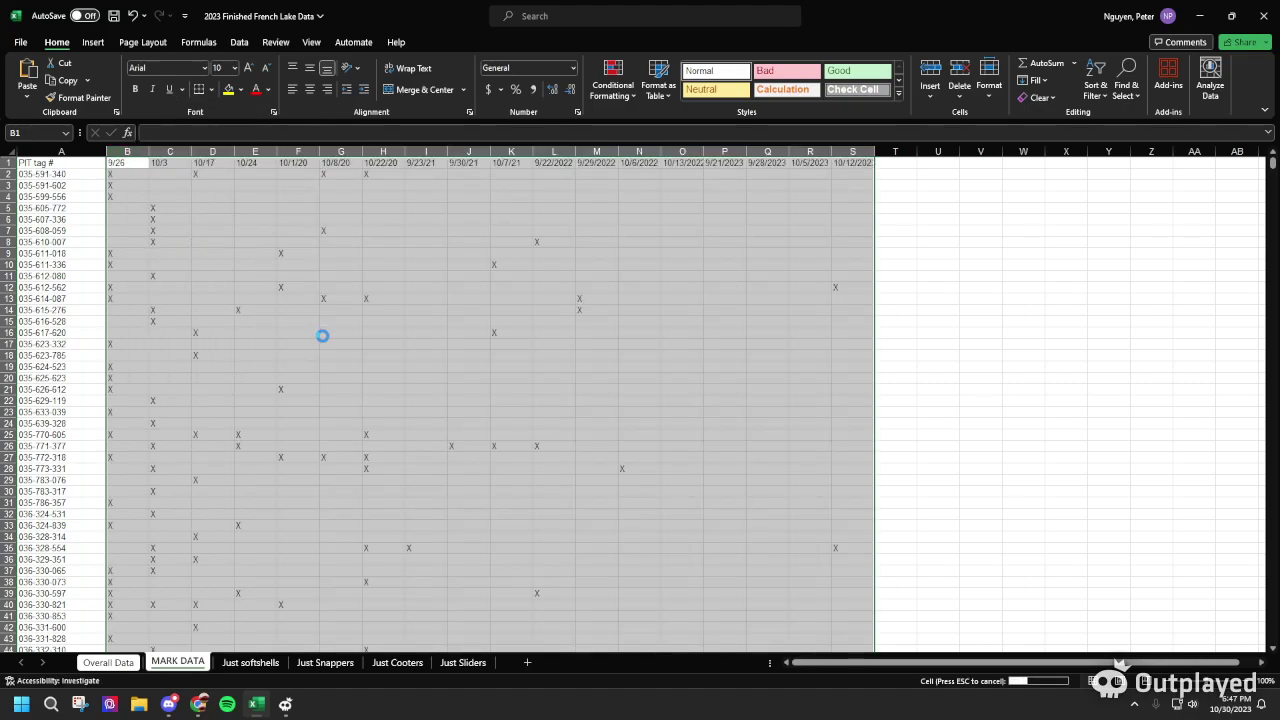
Look through the pasted PIT tags and capture records on the MARK DATA sheet down to the last rows
scroll(432, 344, "down", 4)
scroll(432, 344, "down", 20)
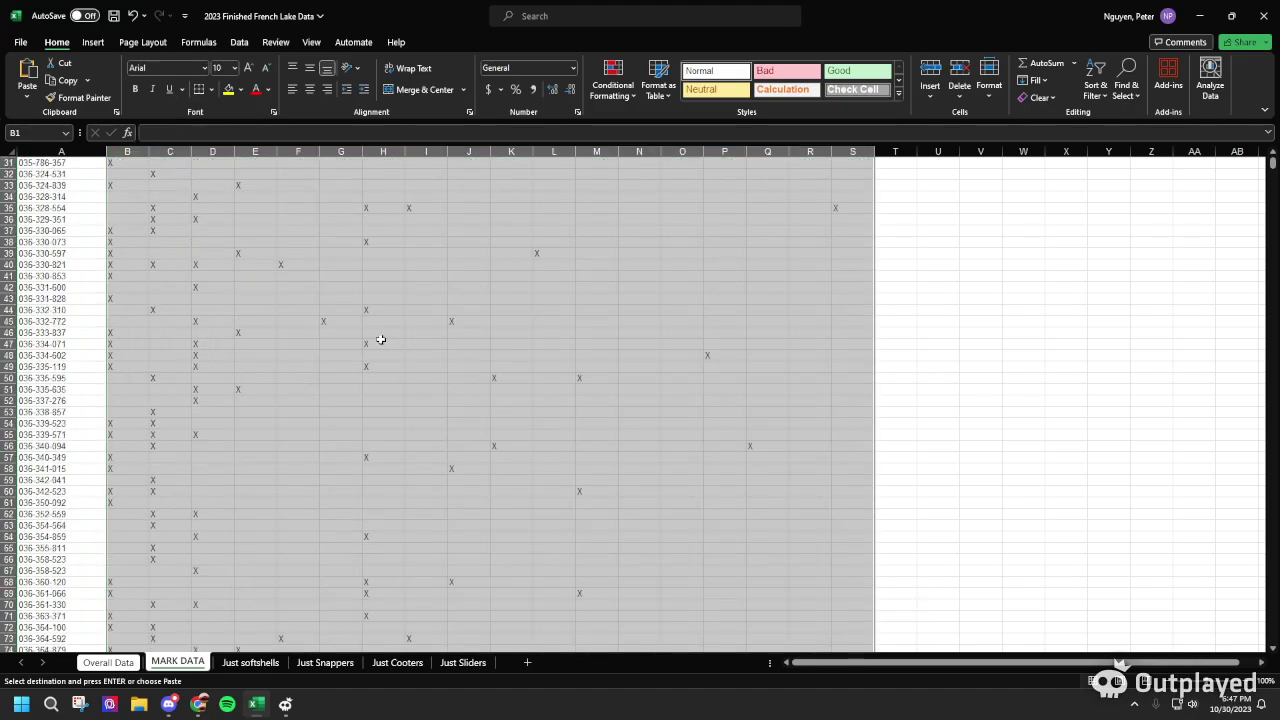
scroll(267, 383, "down", 20)
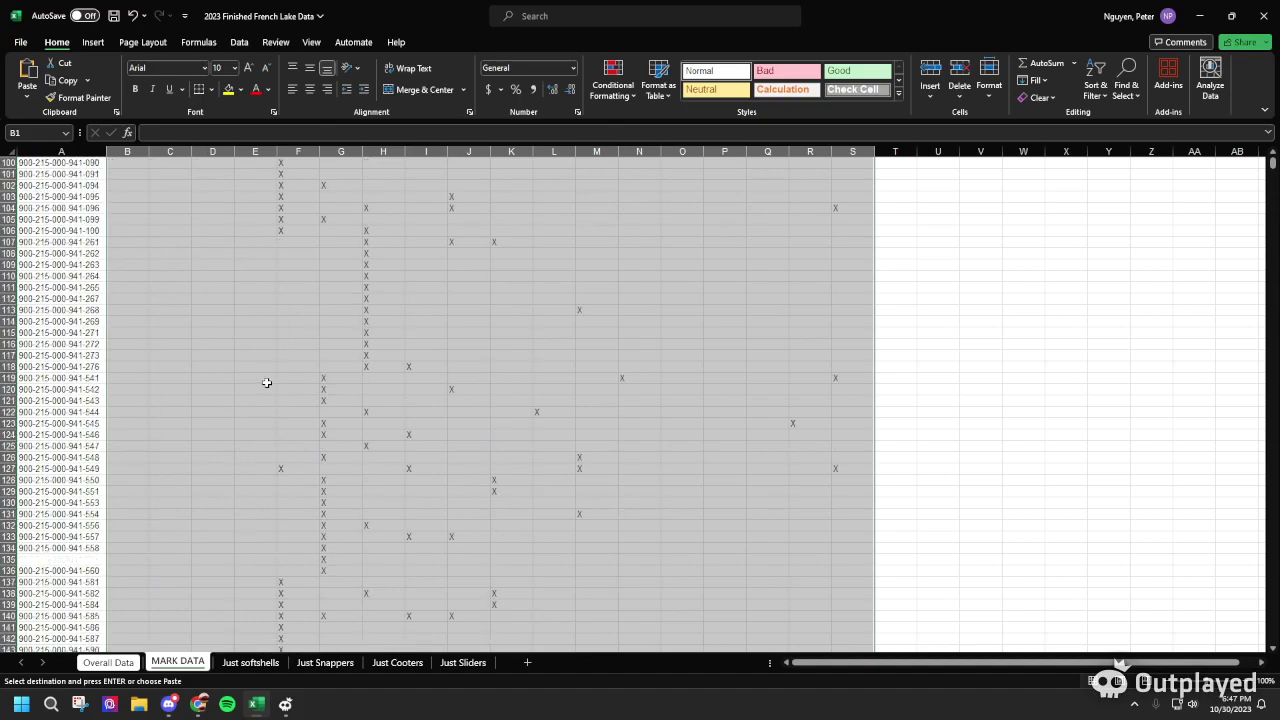
scroll(1023, 420, "down", 13)
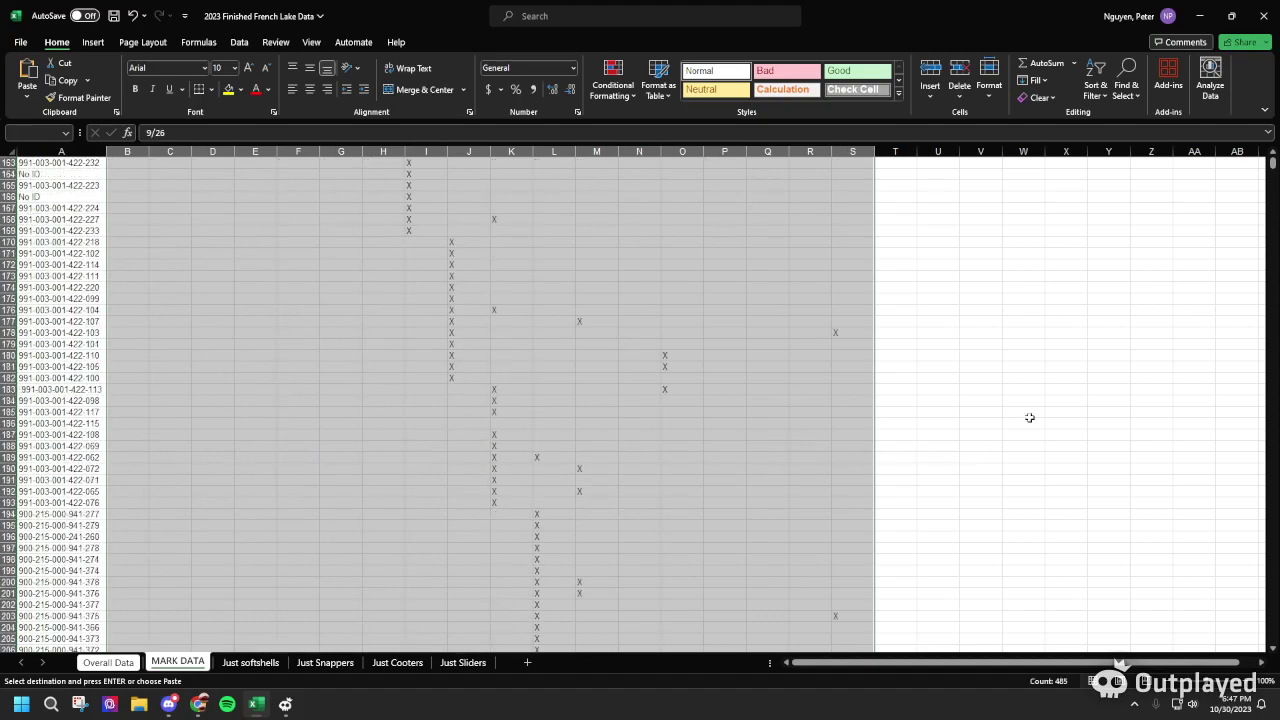
left_click(1040, 331)
scroll(570, 350, "down", 7)
scroll(563, 380, "down", 20)
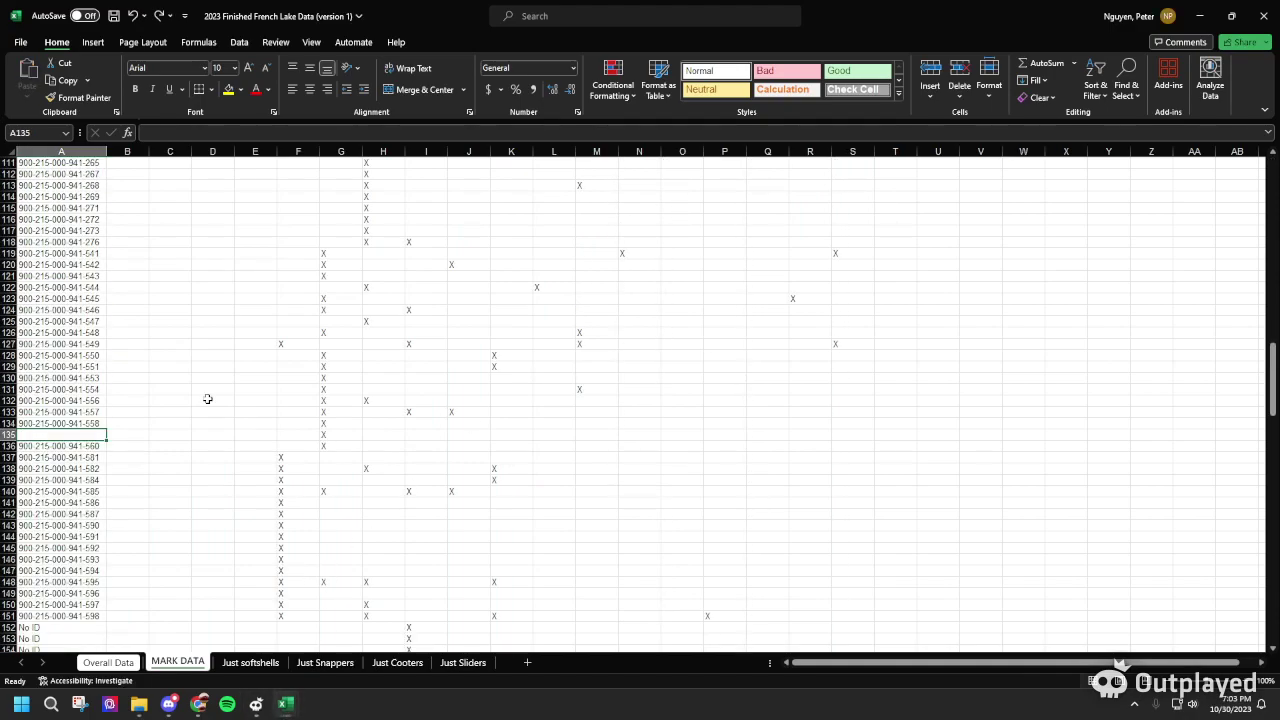
scroll(251, 416, "up", 20)
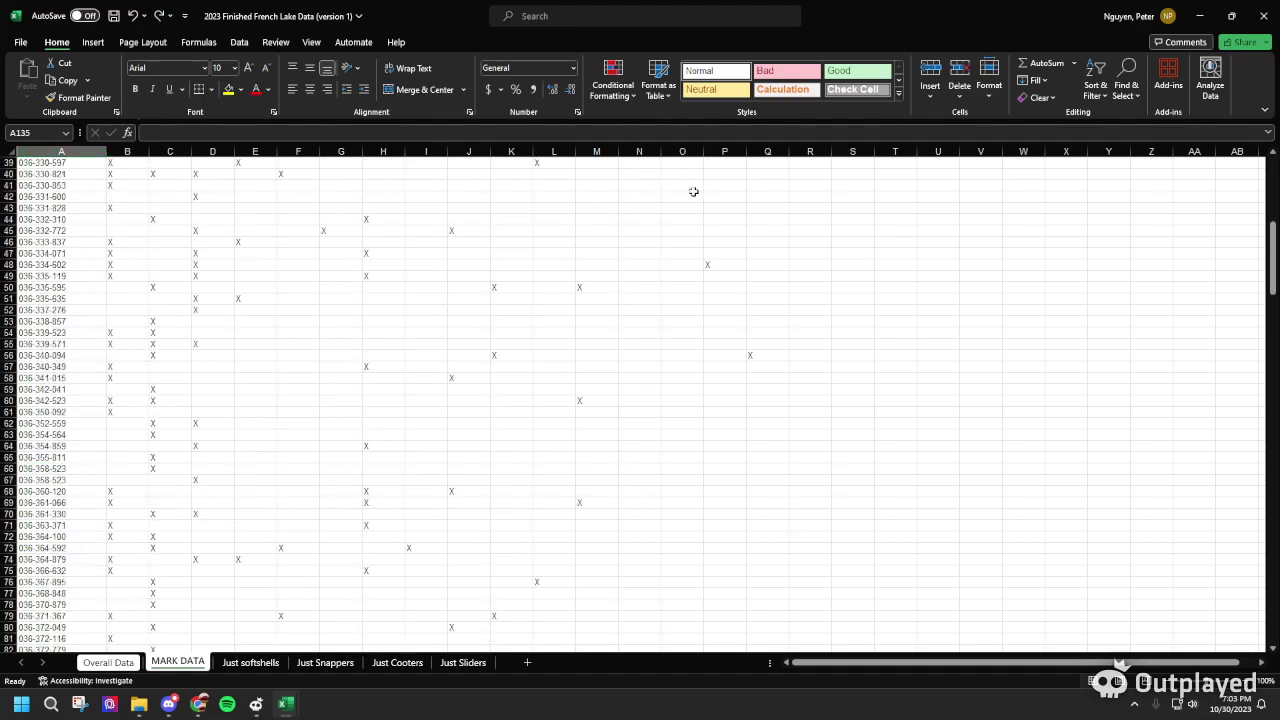
scroll(400, 463, "up", 13)
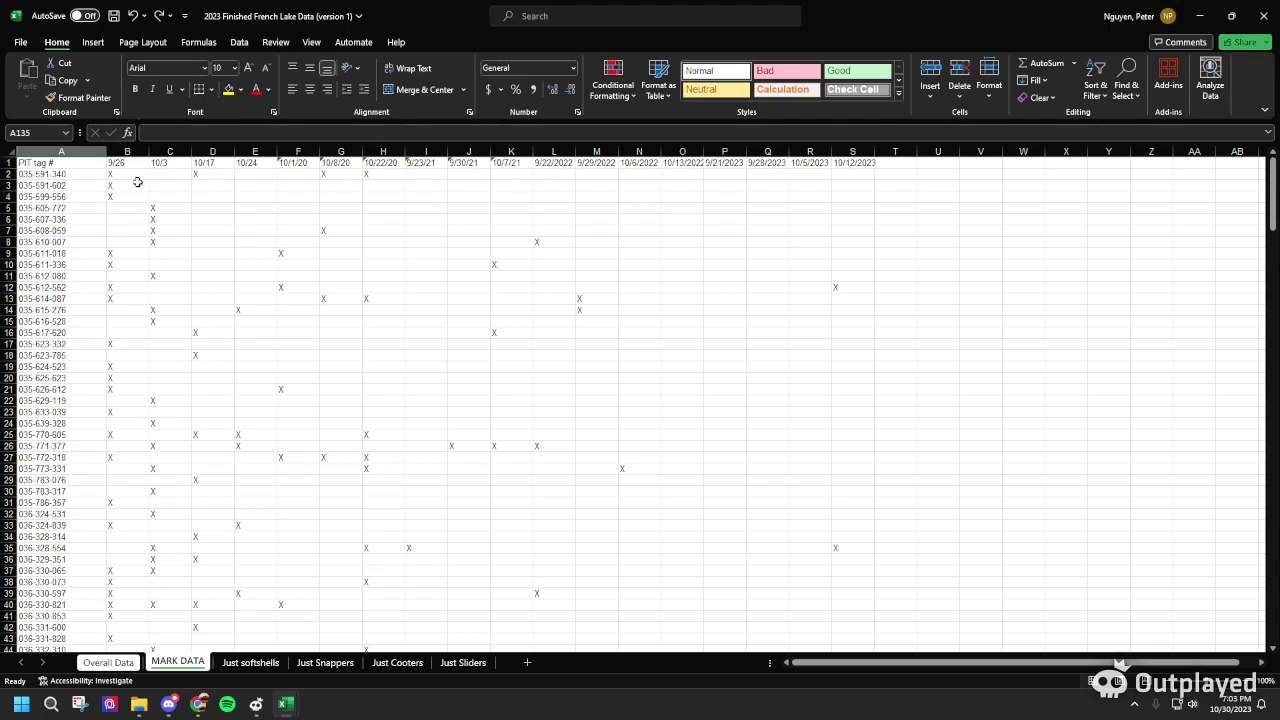
Fill the blank PIT tag cell A135 with NO ID
left_click(121, 243)
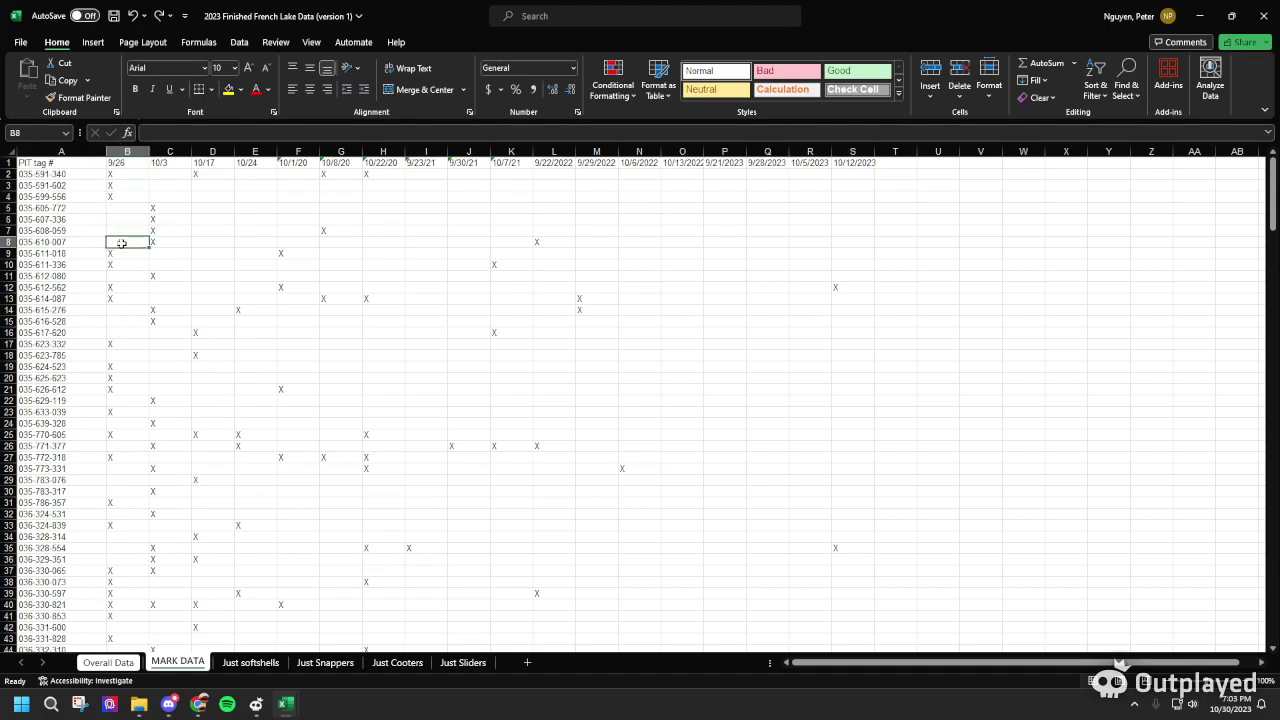
left_click(55, 175)
scroll(58, 290, "down", 20)
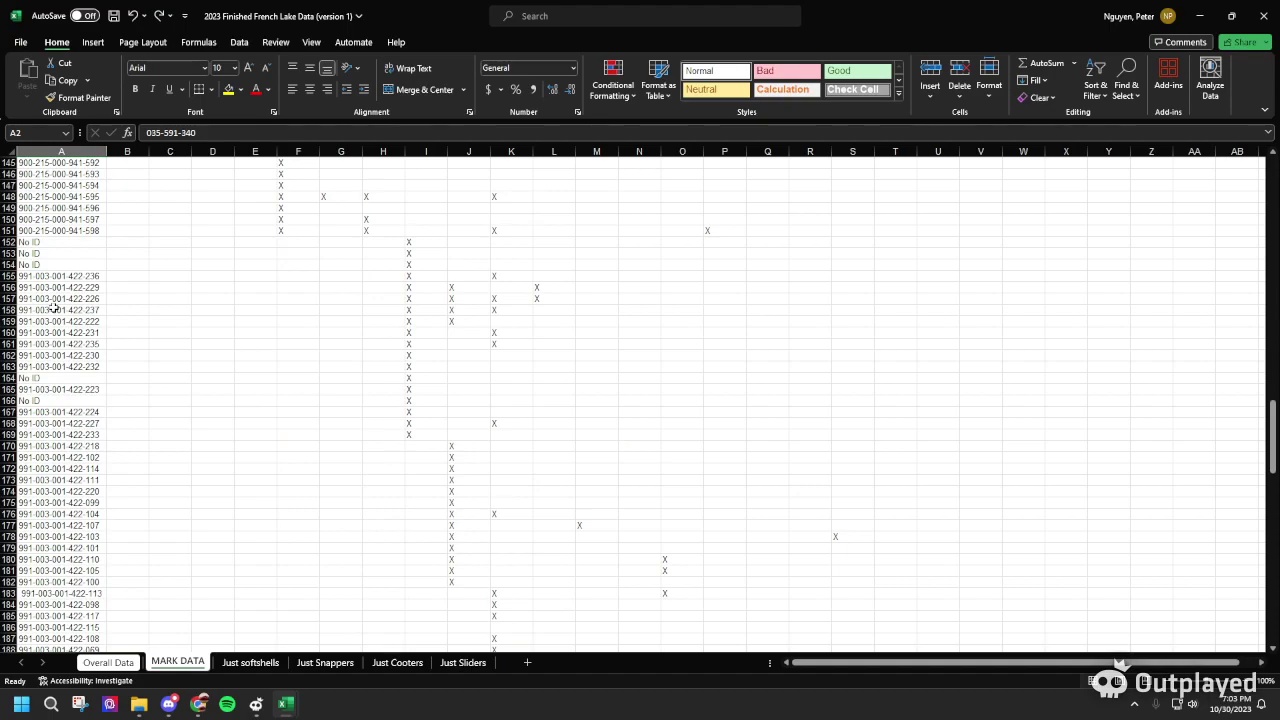
scroll(40, 370, "down", 10)
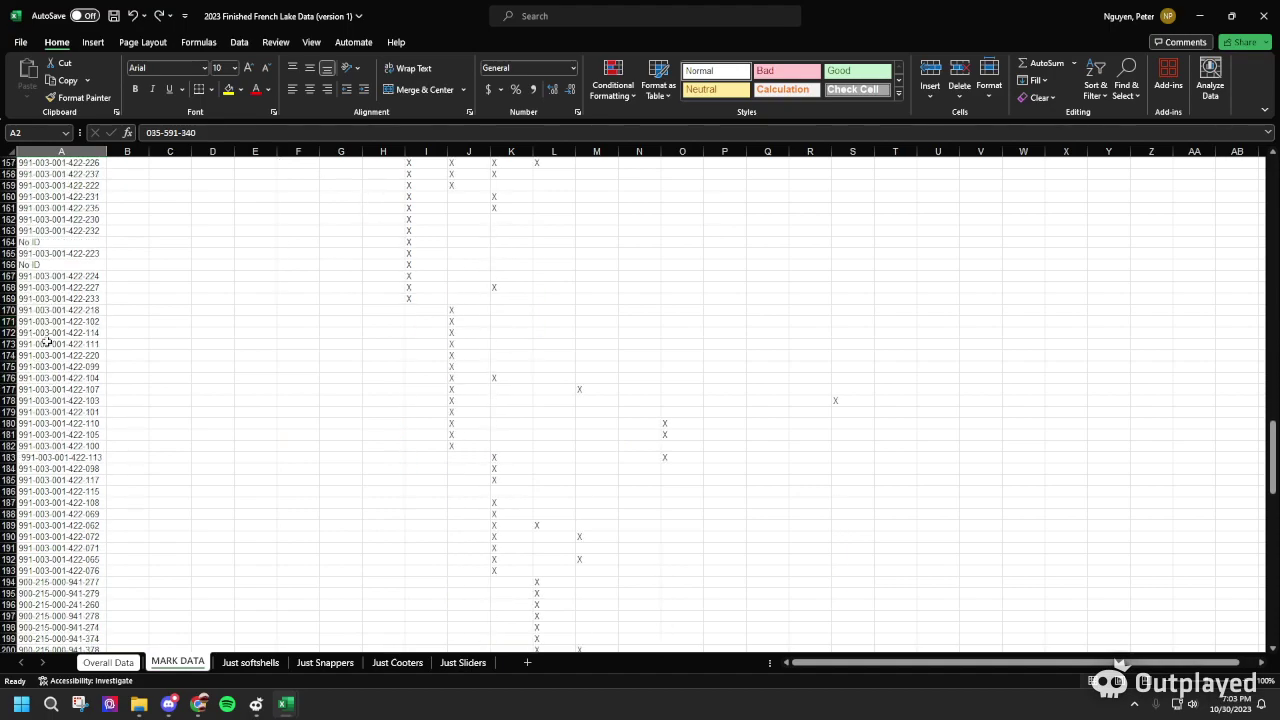
scroll(83, 343, "down", 20)
scroll(75, 366, "up", 14)
scroll(65, 433, "up", 20)
scroll(57, 400, "up", 3)
left_click(33, 356)
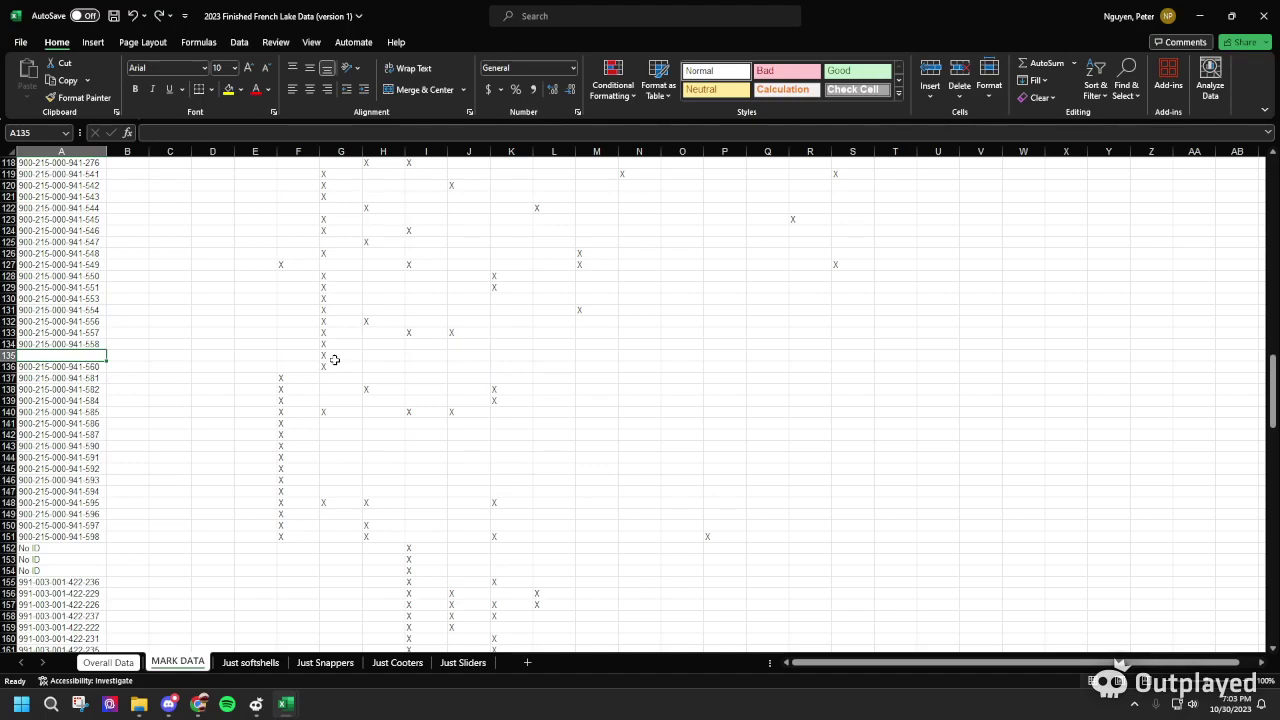
left_click(189, 133)
type("NO ID")
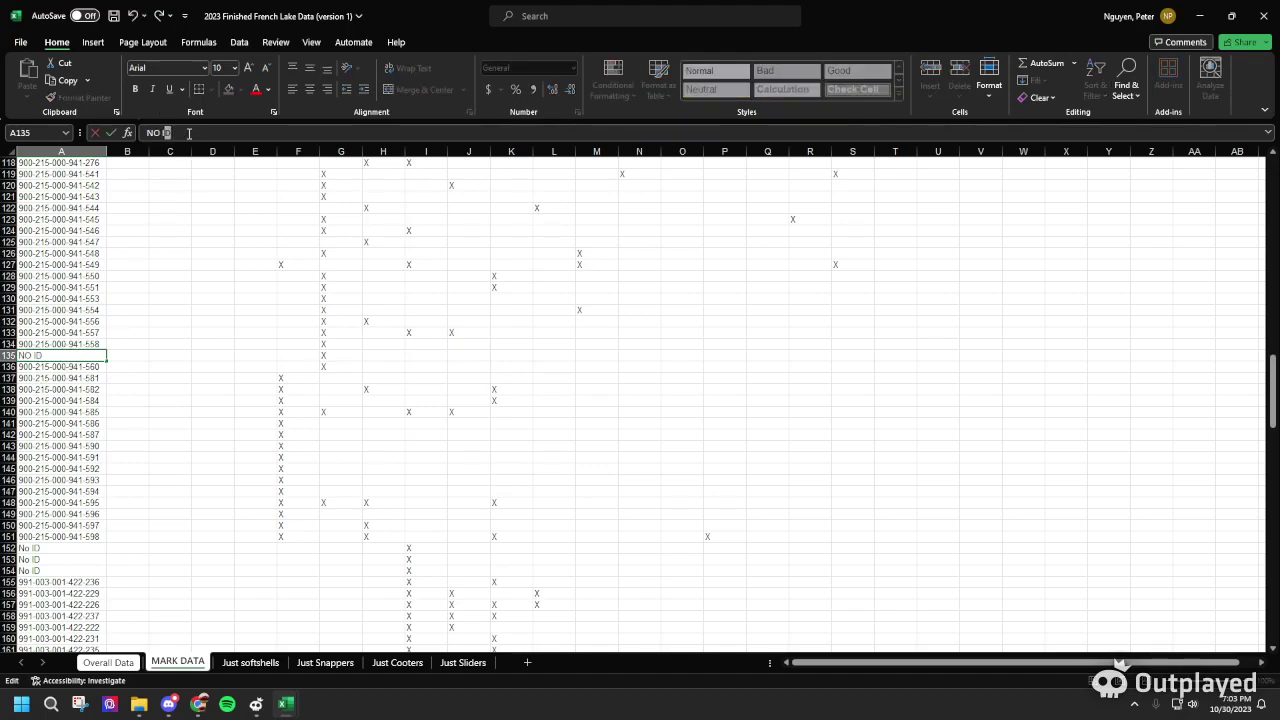
left_click(271, 367)
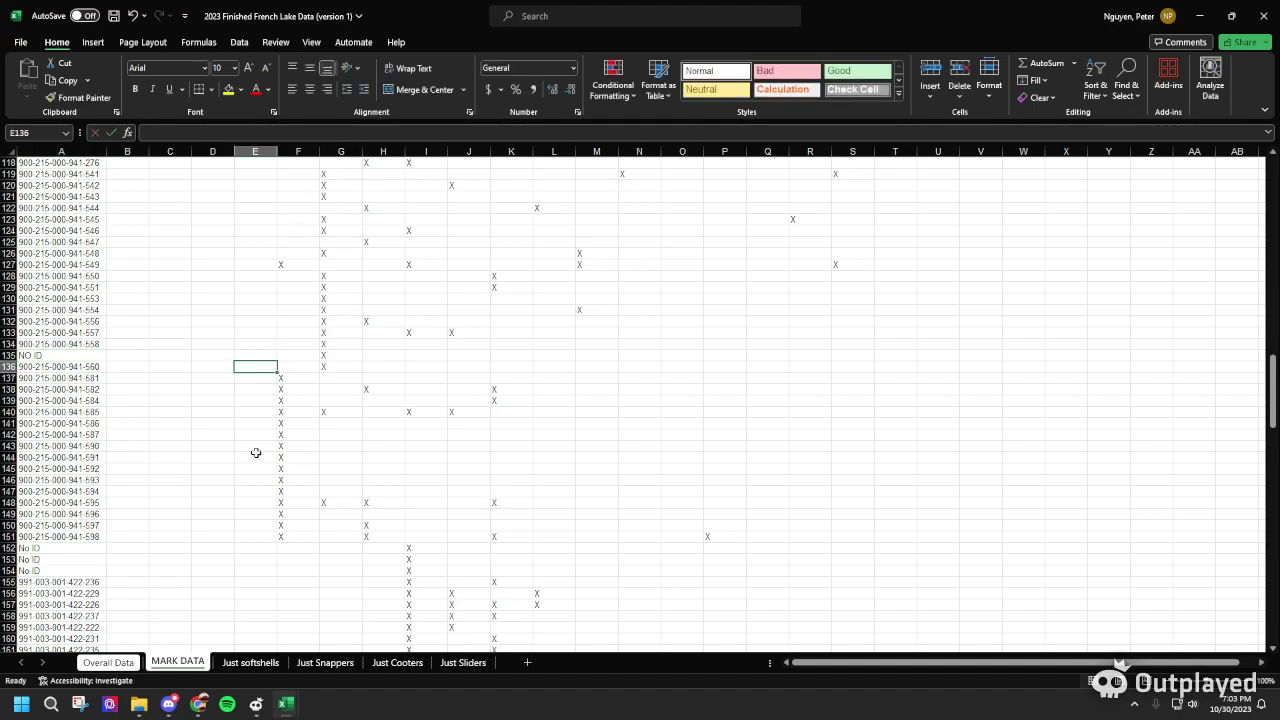
Remove all hyphens from the PIT tags in A1:A288 by replacing "-" with nothing
scroll(259, 443, "up", 14)
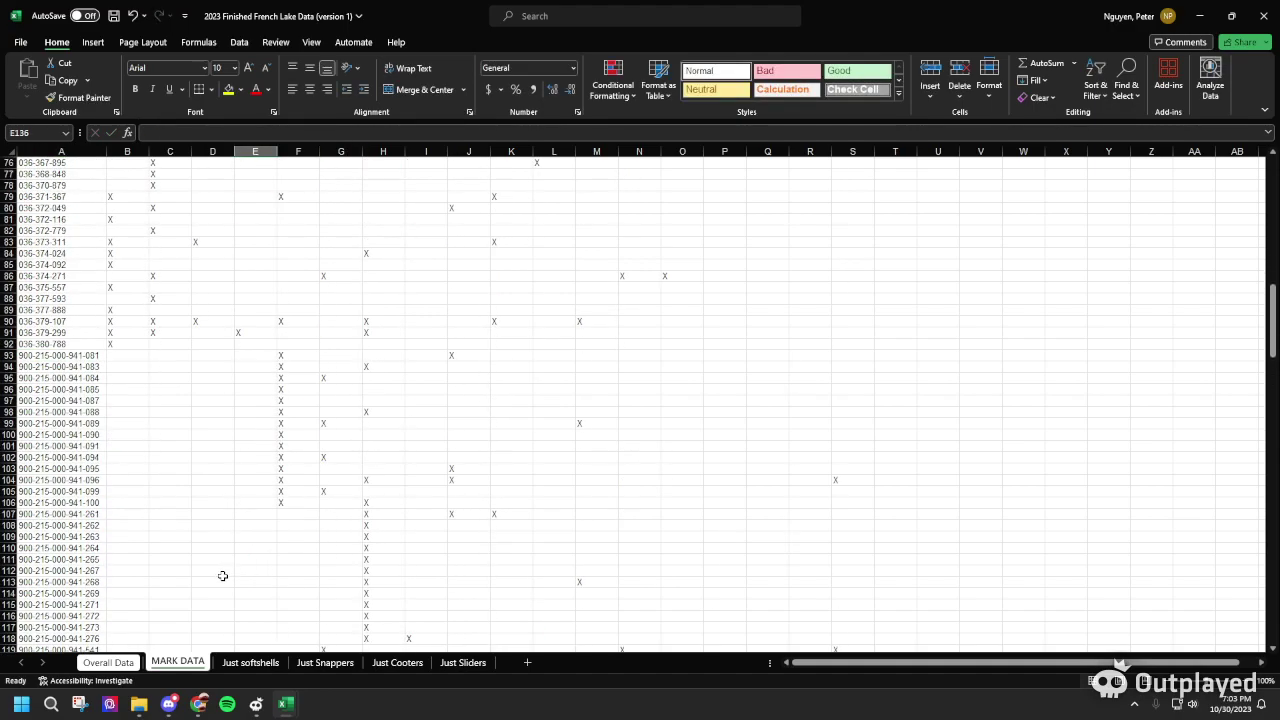
scroll(223, 576, "down", 20)
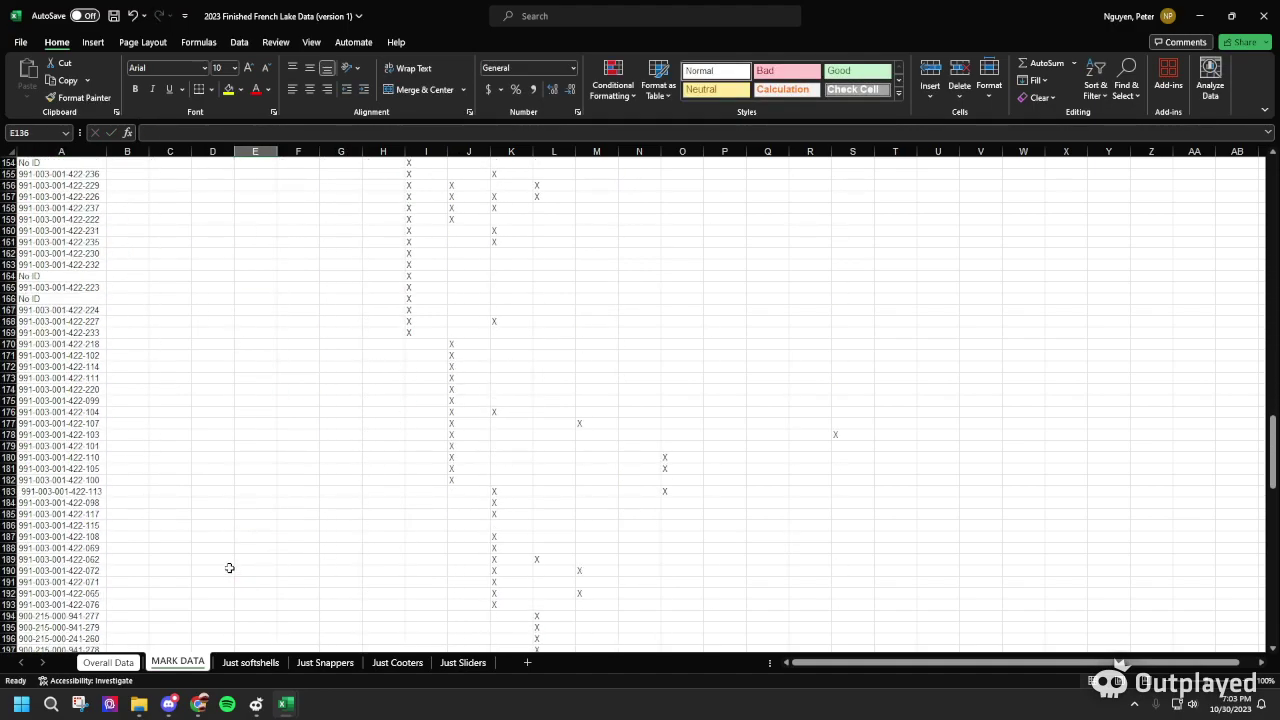
scroll(229, 568, "up", 3)
scroll(229, 568, "down", 20)
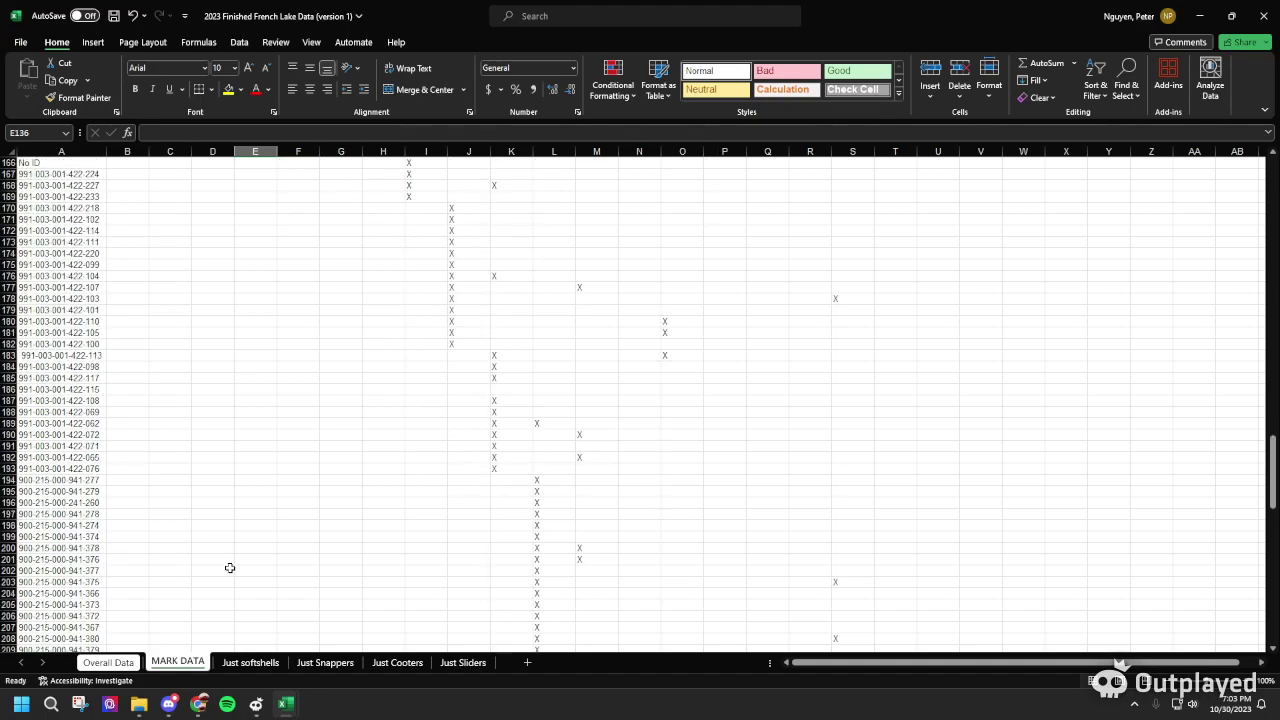
scroll(189, 400, "up", 20)
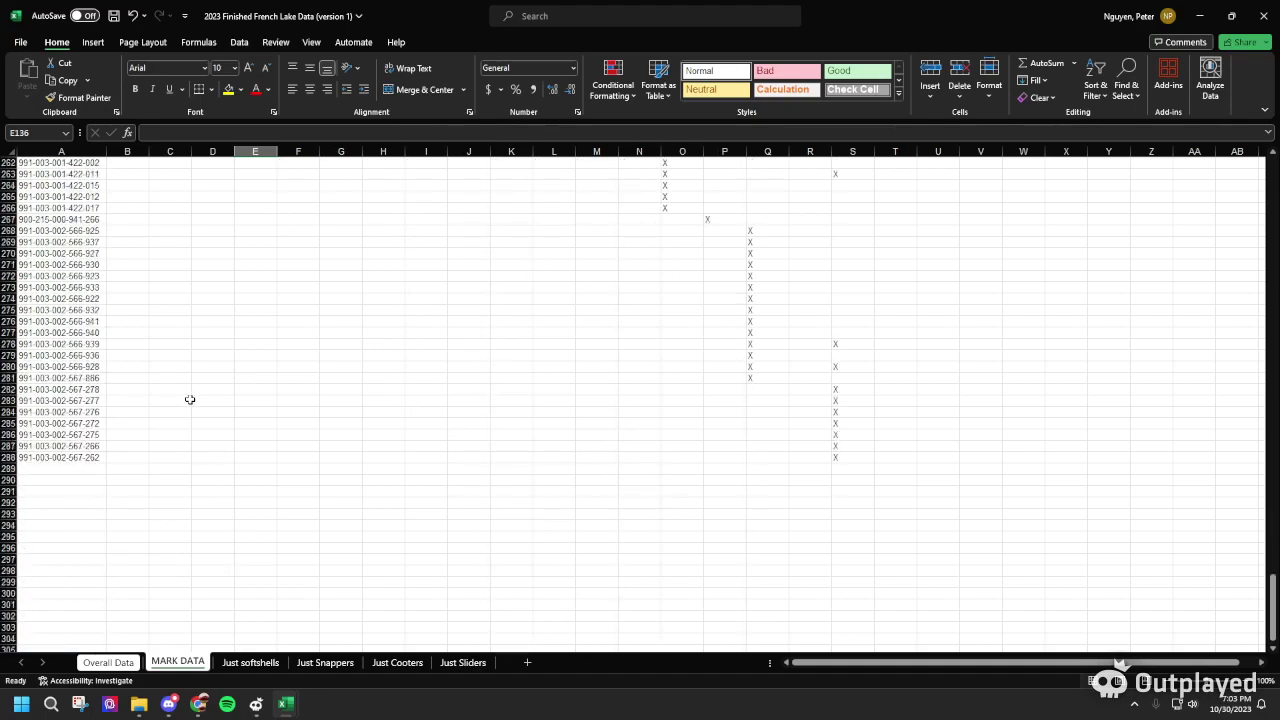
scroll(189, 400, "up", 20)
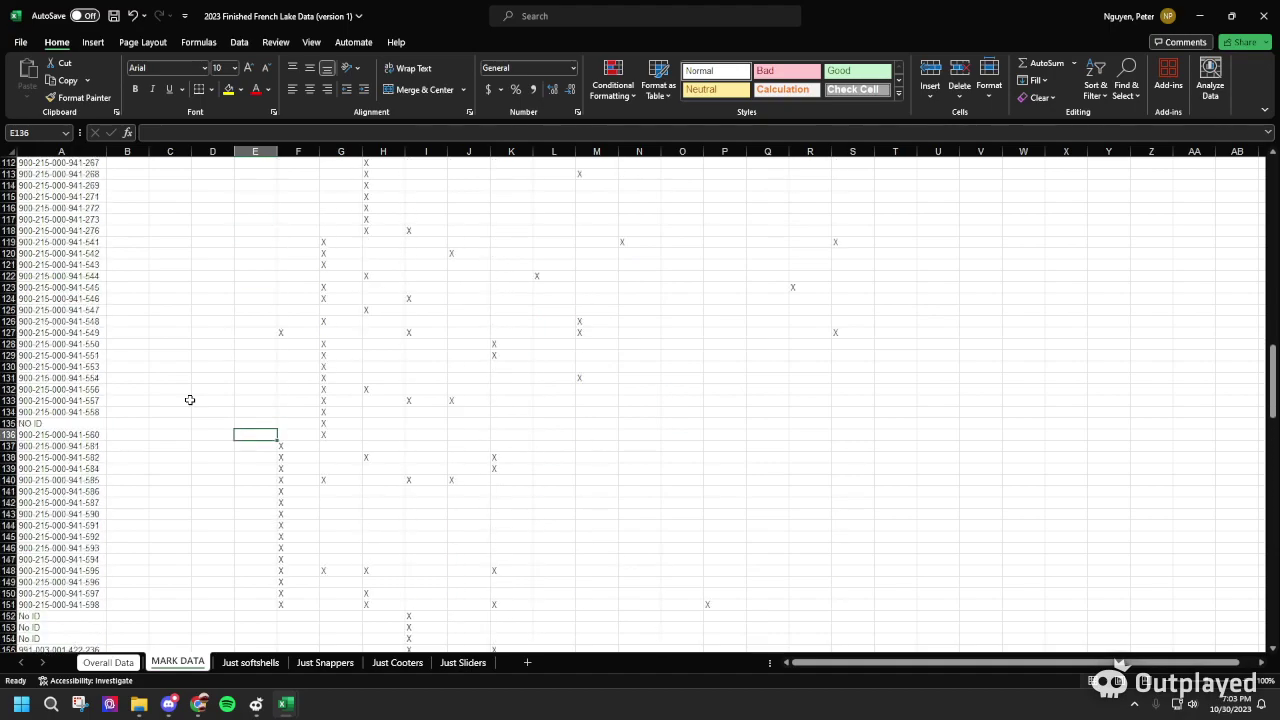
left_click_drag(61, 162, 68, 627)
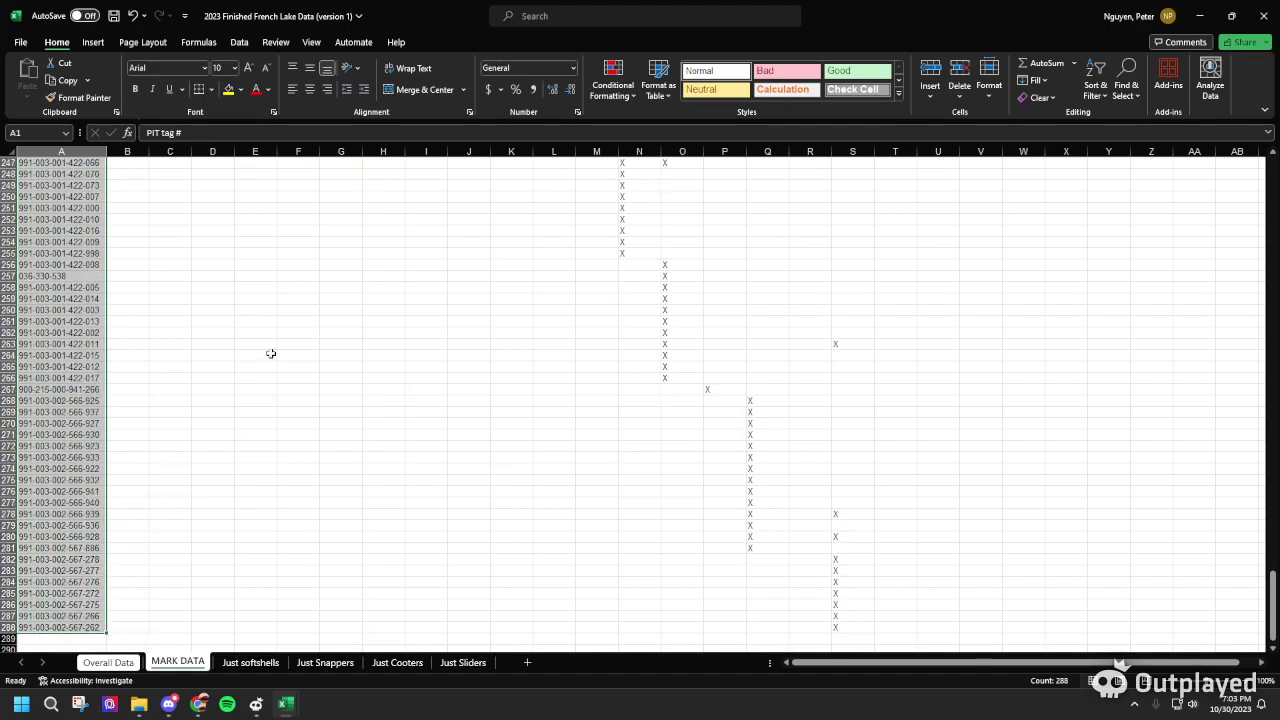
left_click(1130, 88)
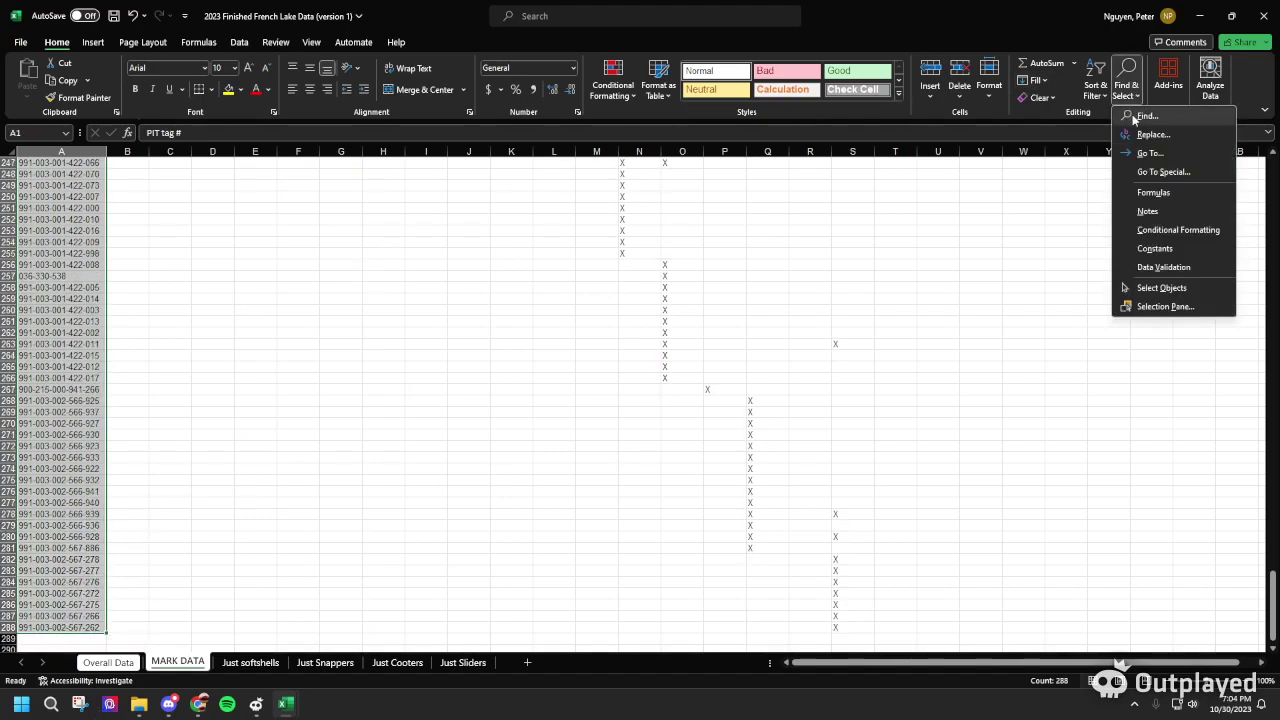
left_click(1150, 134)
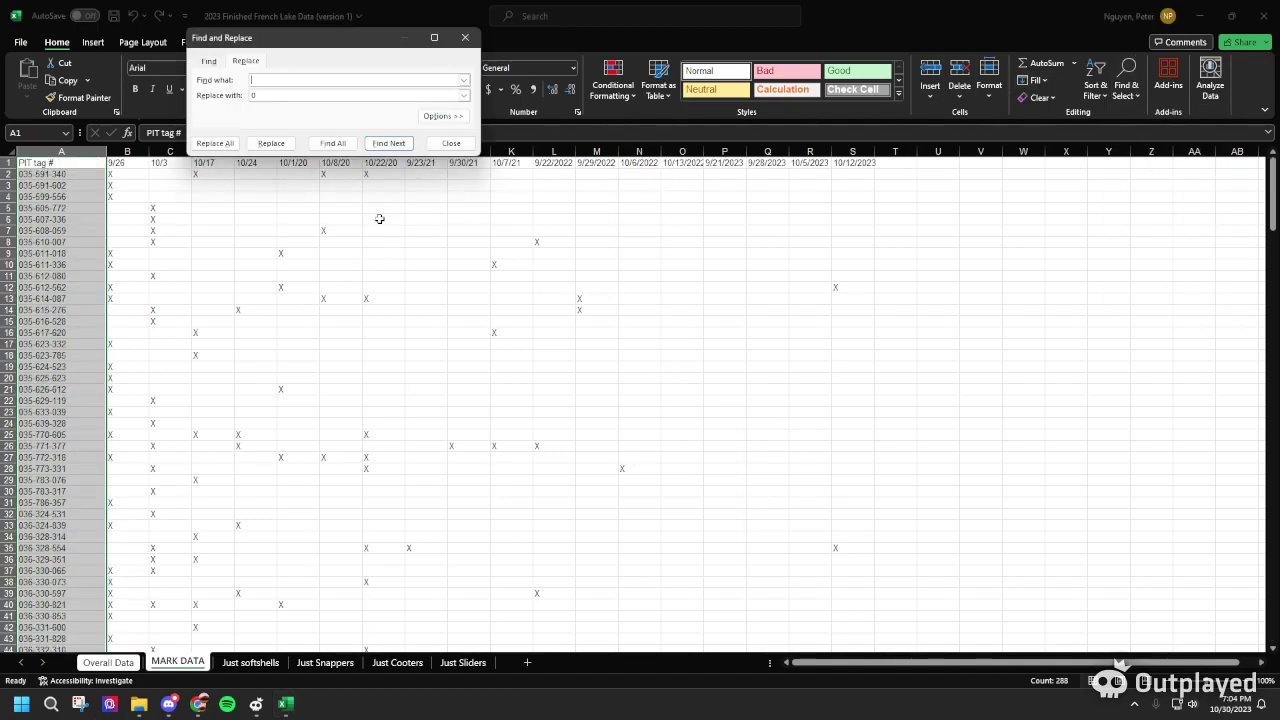
left_click(300, 95)
key("BackSpace")
left_click(215, 143)
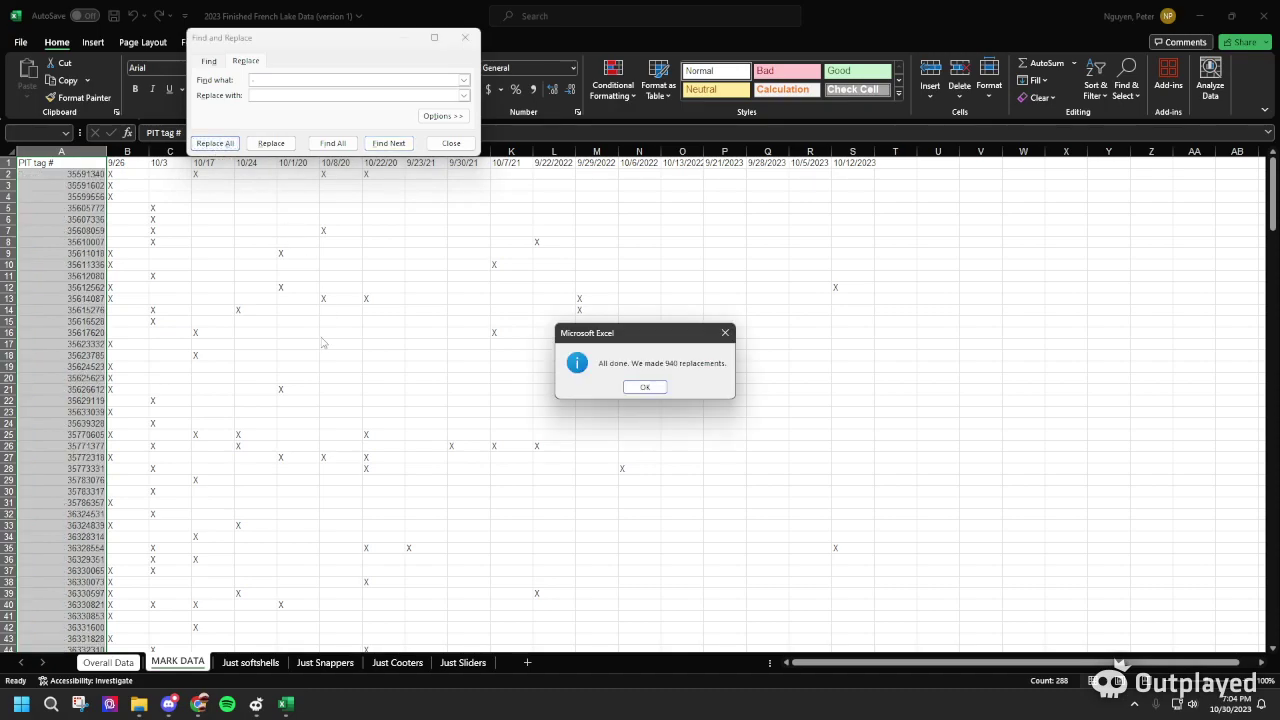
left_click(644, 386)
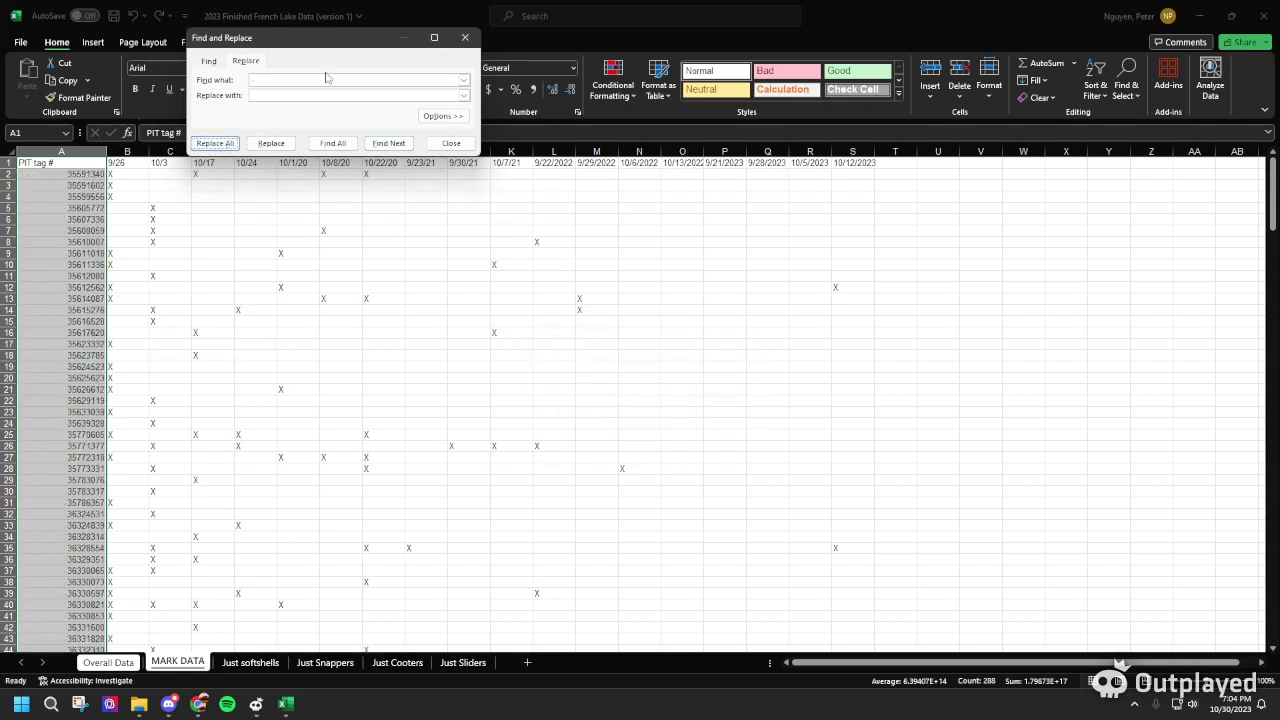
left_click(451, 143)
Inspect the whole PIT tag column to see how the tags look without hyphens
scroll(33, 413, "down", 1)
scroll(33, 413, "down", 20)
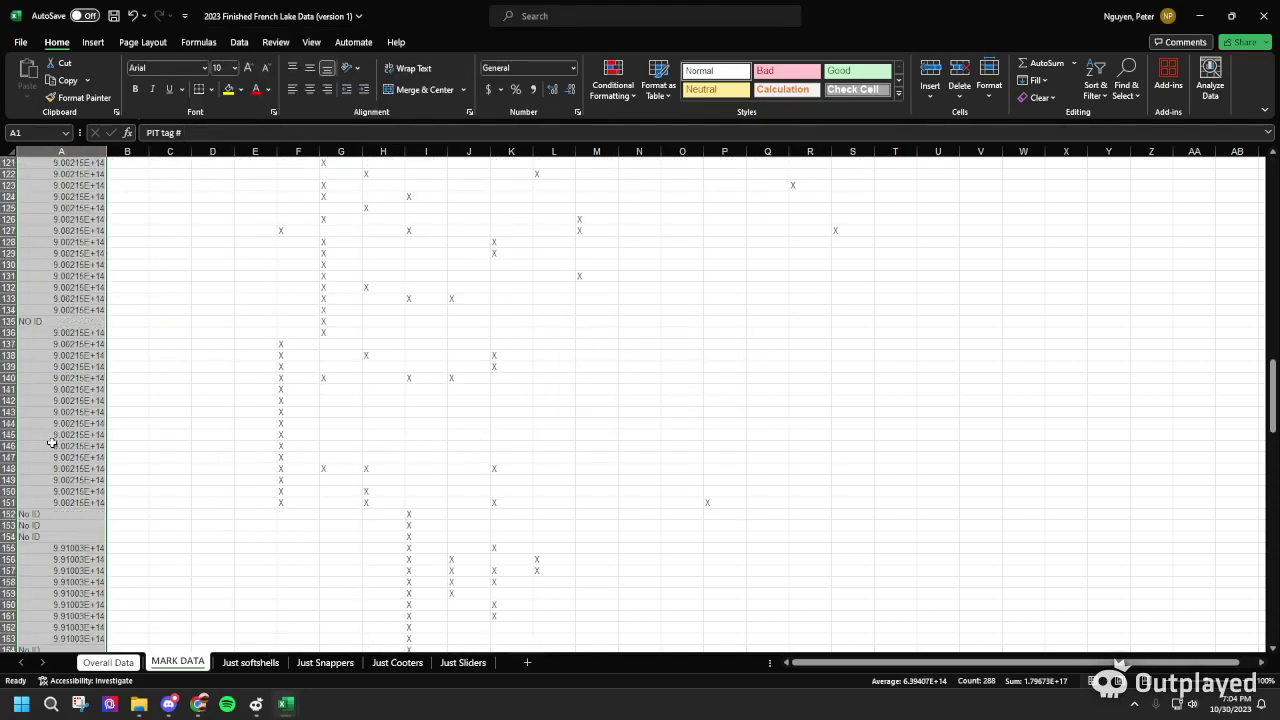
scroll(55, 446, "down", 20)
scroll(55, 470, "up", 10)
key("Home")
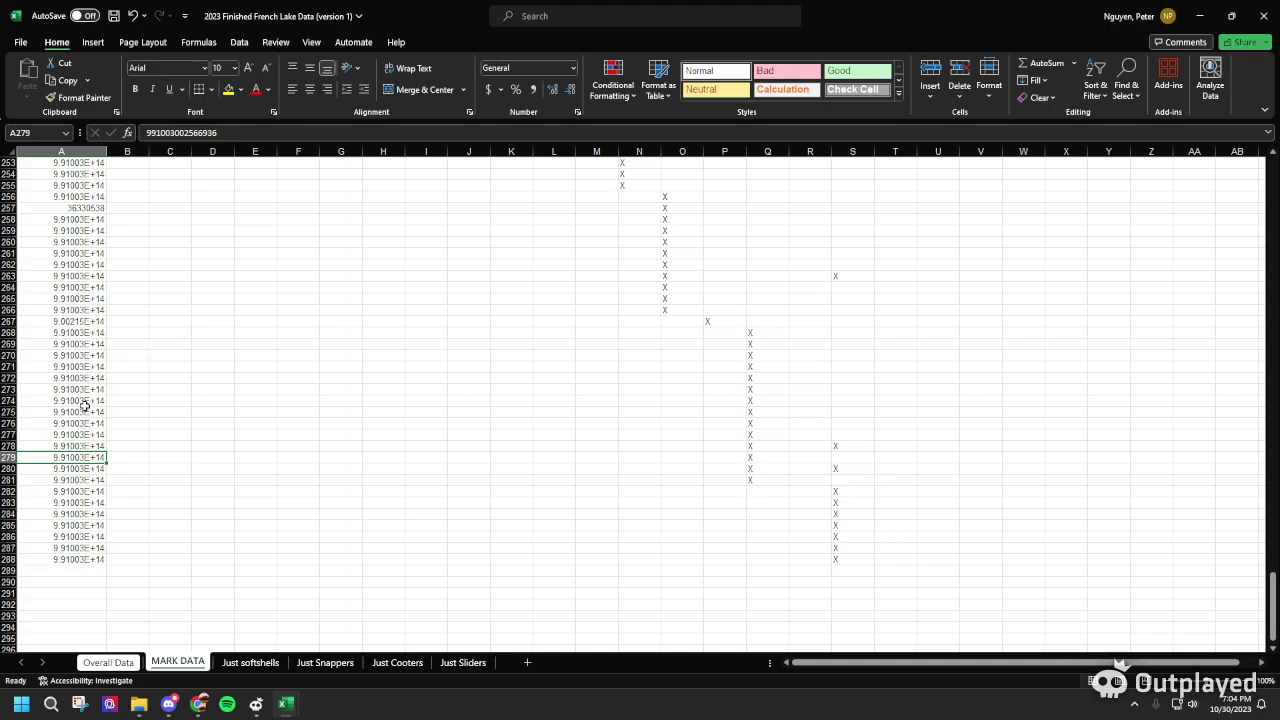
scroll(148, 476, "up", 4)
scroll(119, 438, "up", 20)
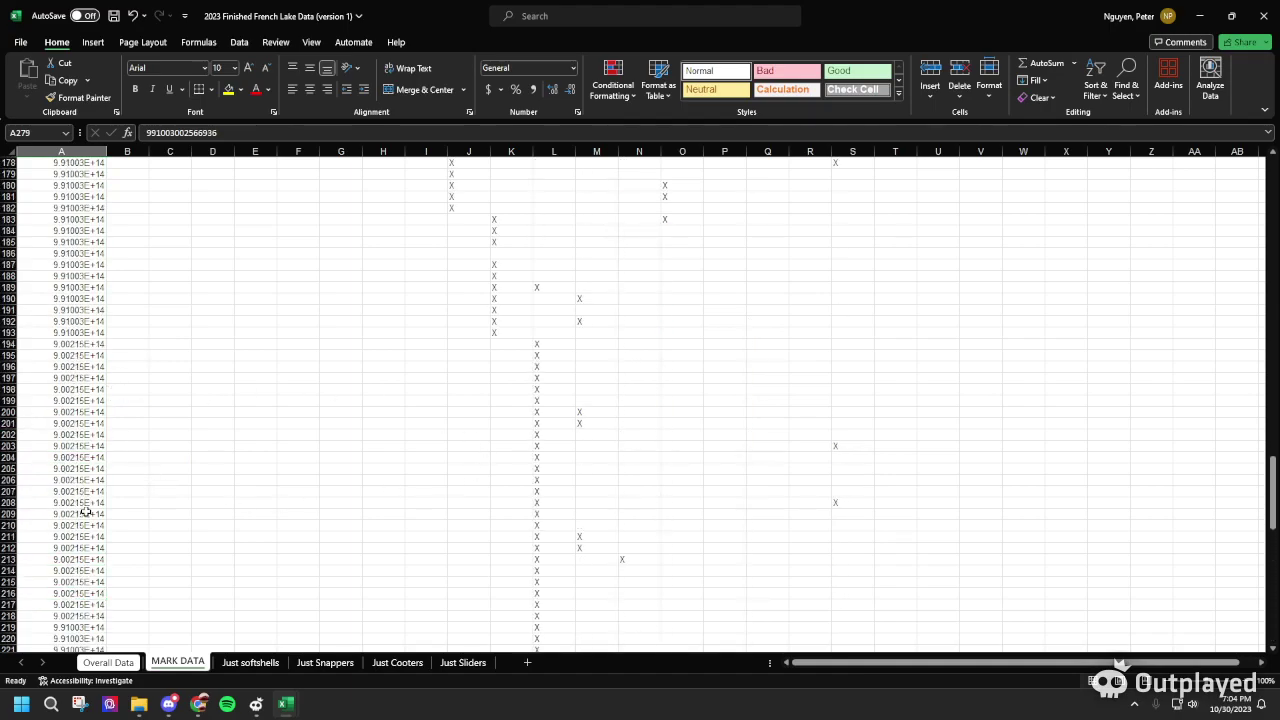
scroll(375, 361, "up", 20)
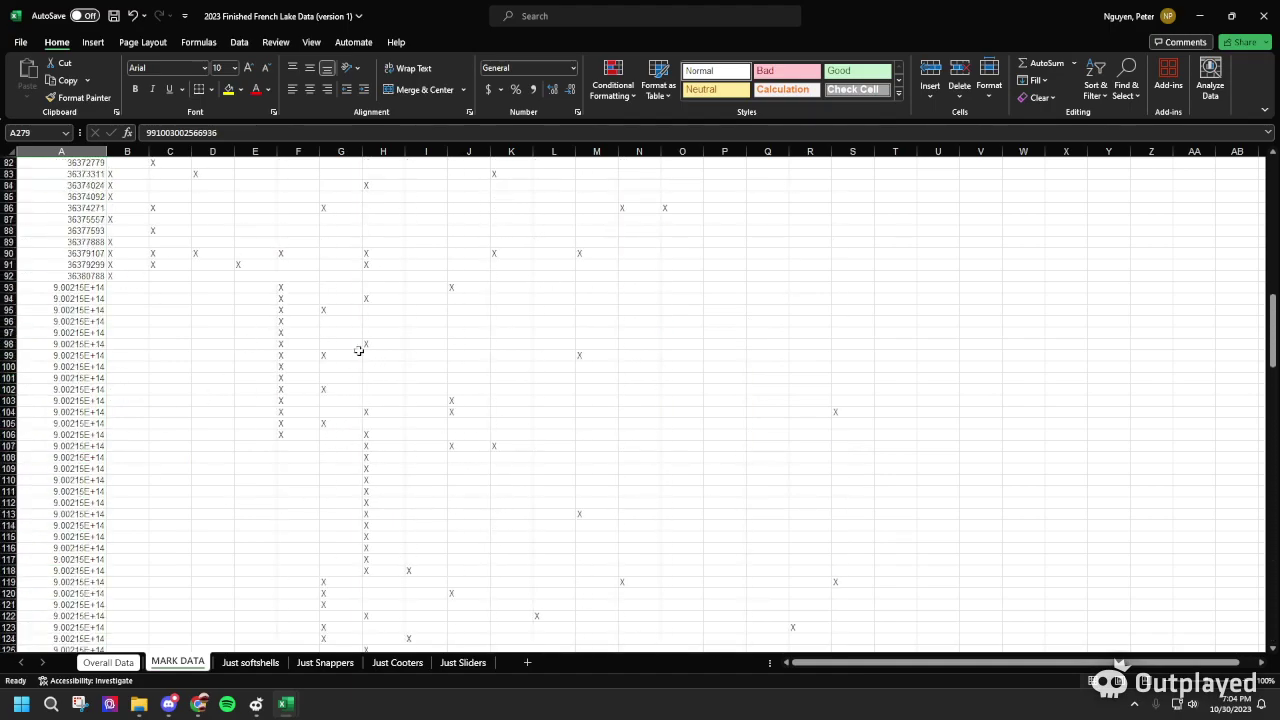
Replace every X with 1 in the capture records B2:S288
left_click_drag(122, 176, 836, 606)
left_click(1122, 85)
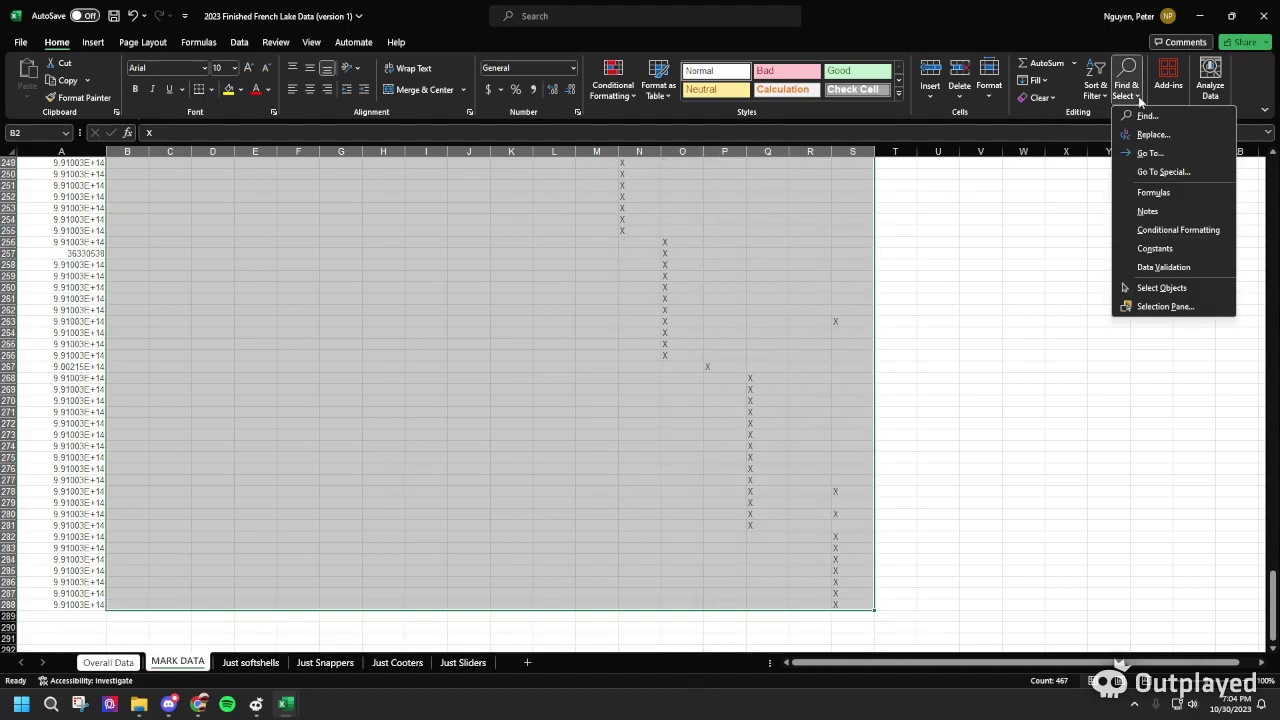
left_click(1150, 132)
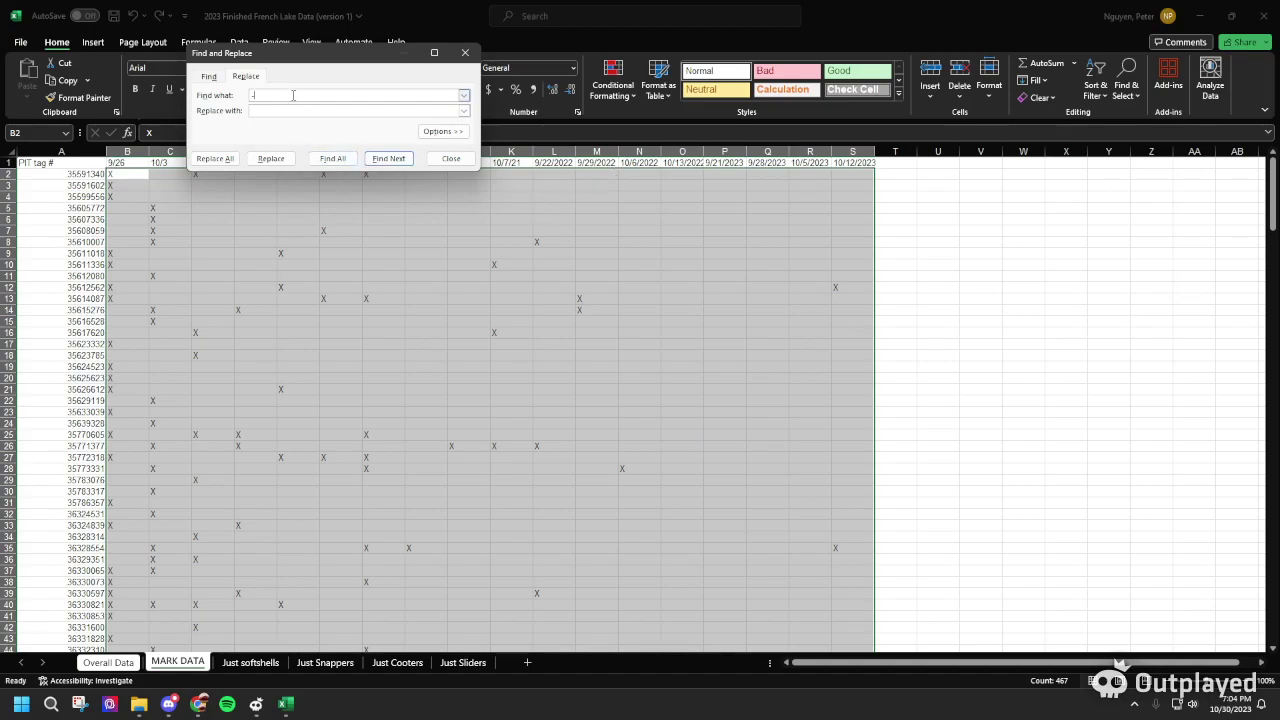
left_click(260, 109)
type("1")
left_click_drag(350, 54, 590, 286)
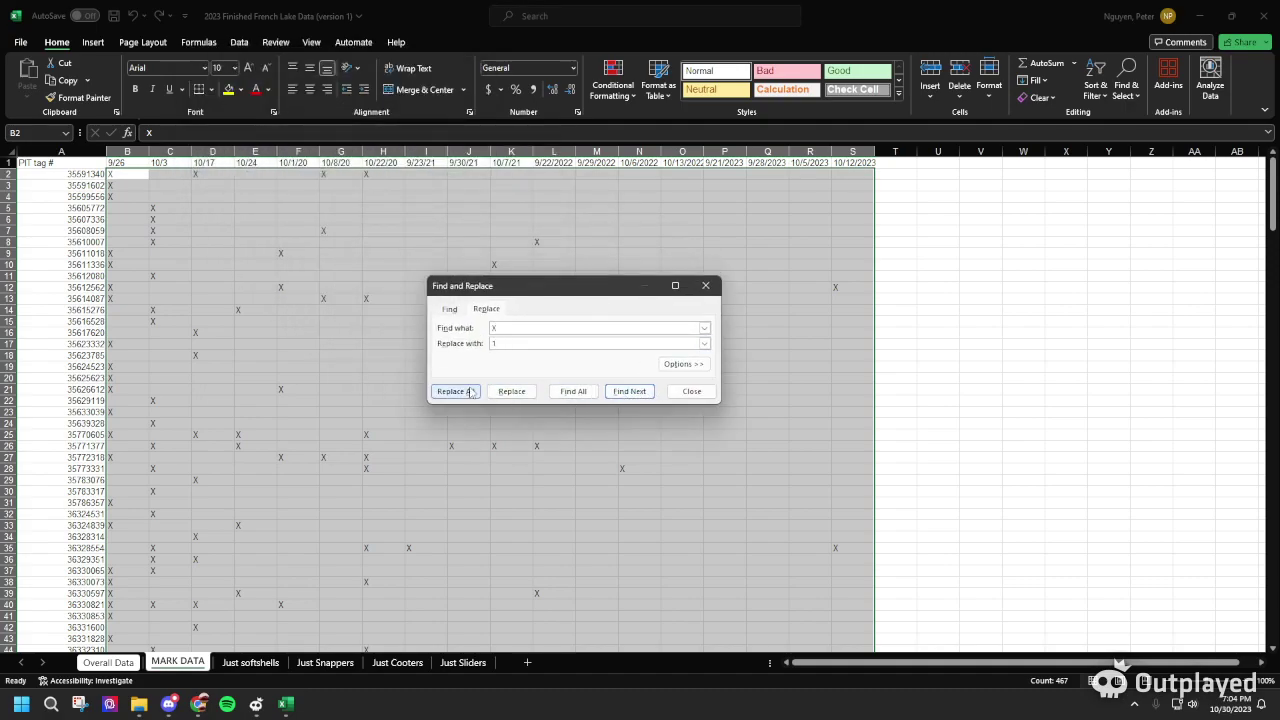
left_click(470, 391)
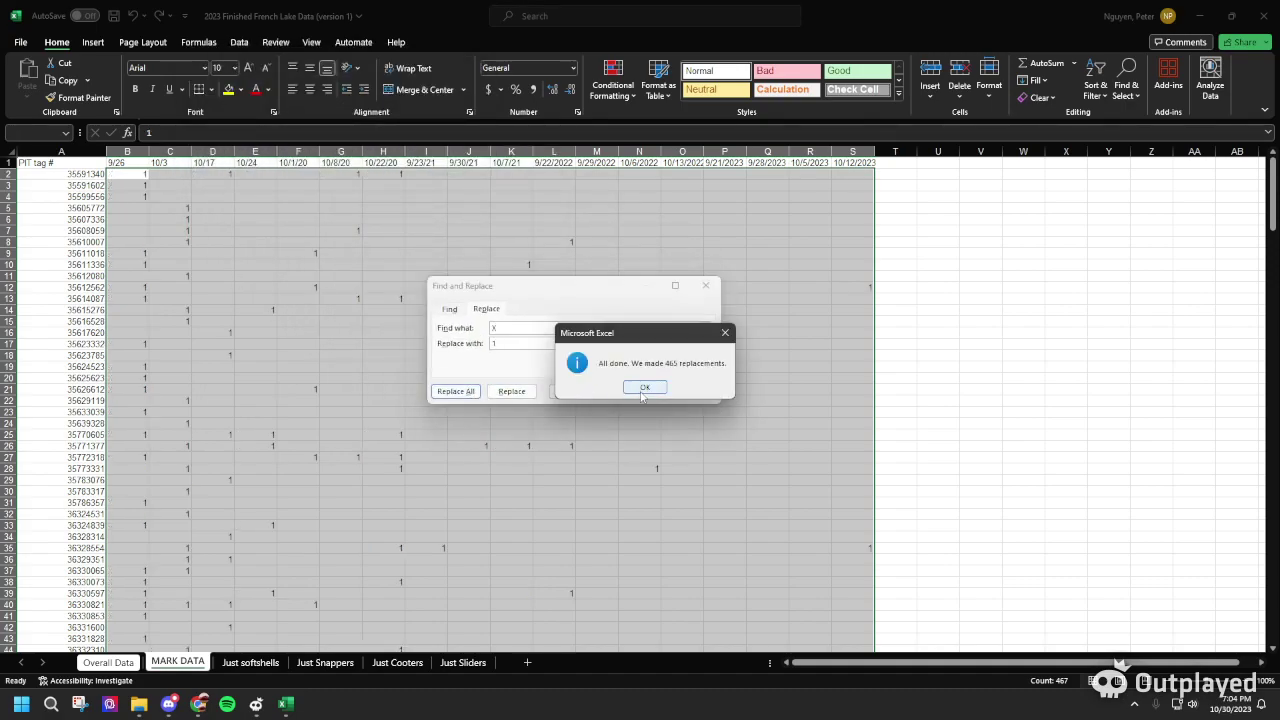
left_click(644, 388)
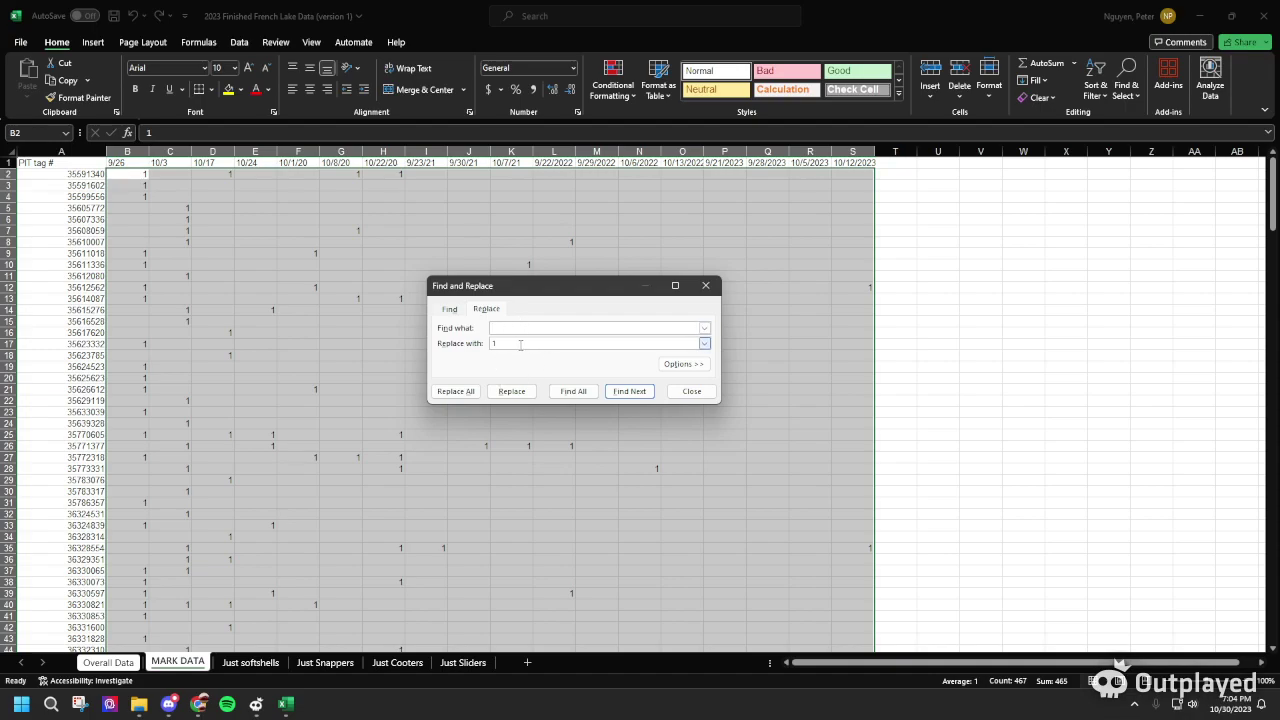
Replace all empty cells in the selected capture records with 0
type("0")
left_click(455, 391)
key("Return")
left_click(698, 393)
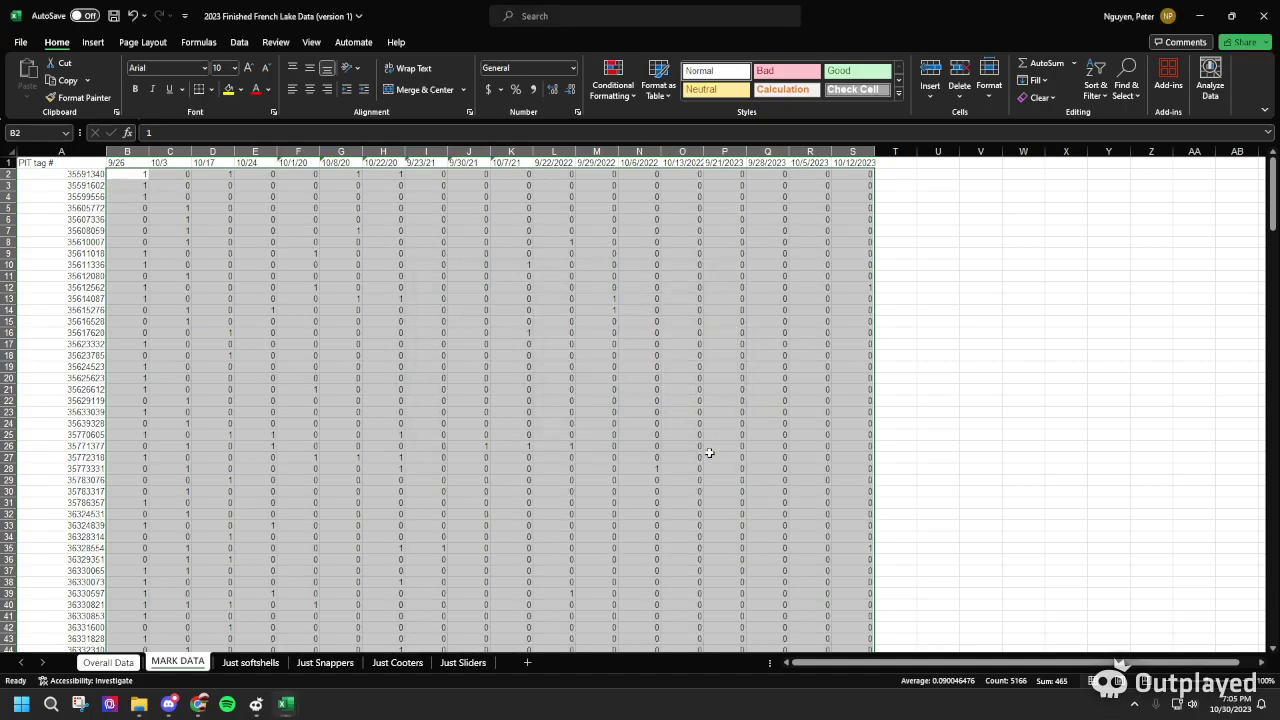
left_click(973, 377)
Review the recoded capture records in MARK DATA and select the still empty cells I173:I174
scroll(160, 237, "down", 20)
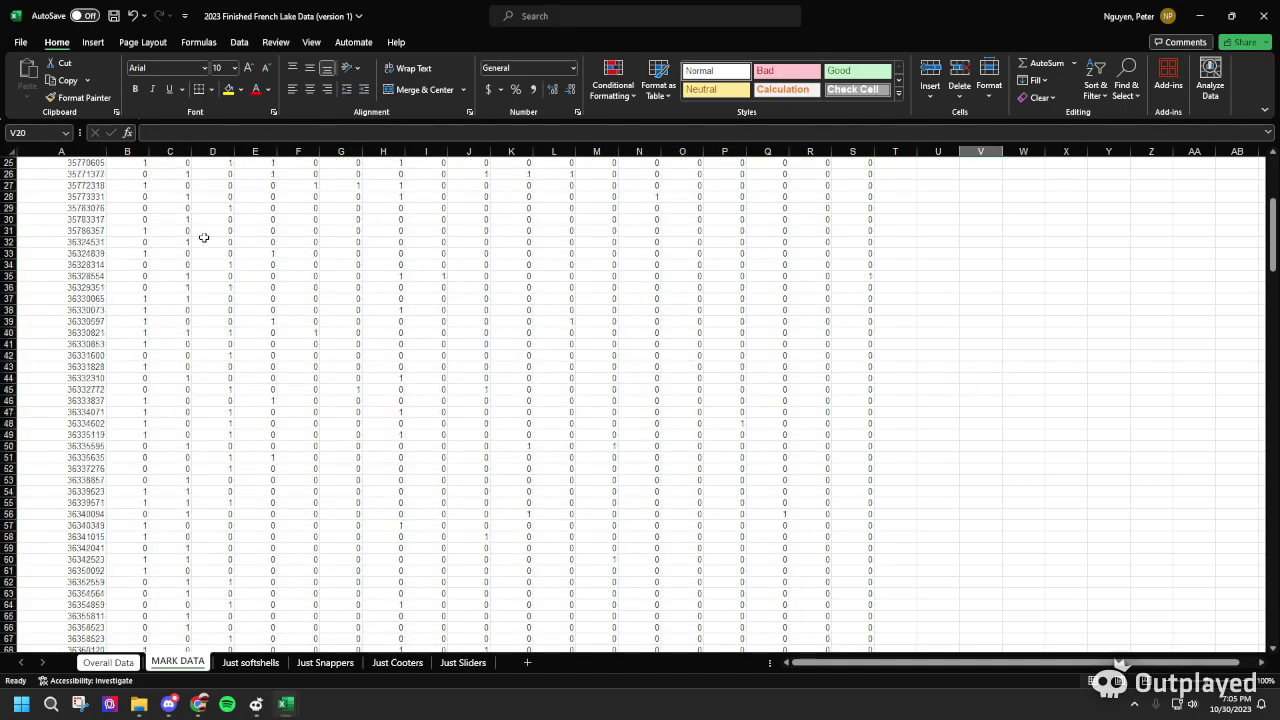
scroll(262, 357, "down", 10)
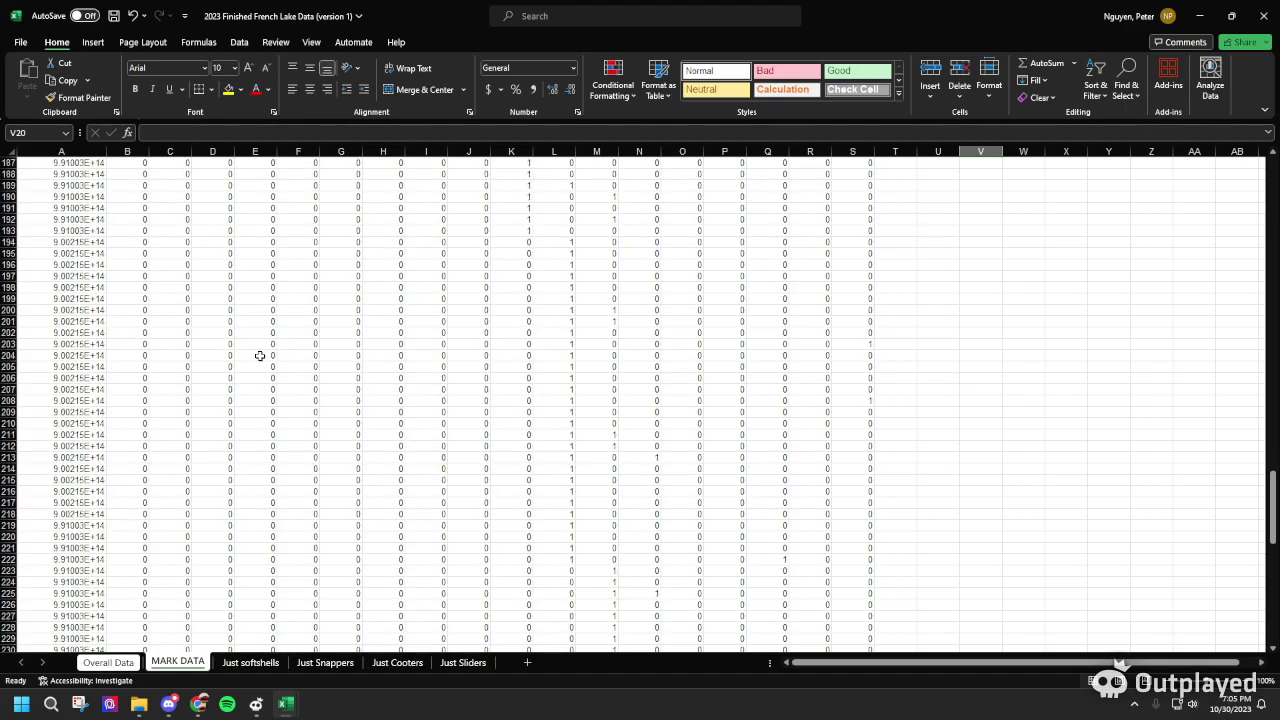
scroll(266, 437, "up", 12)
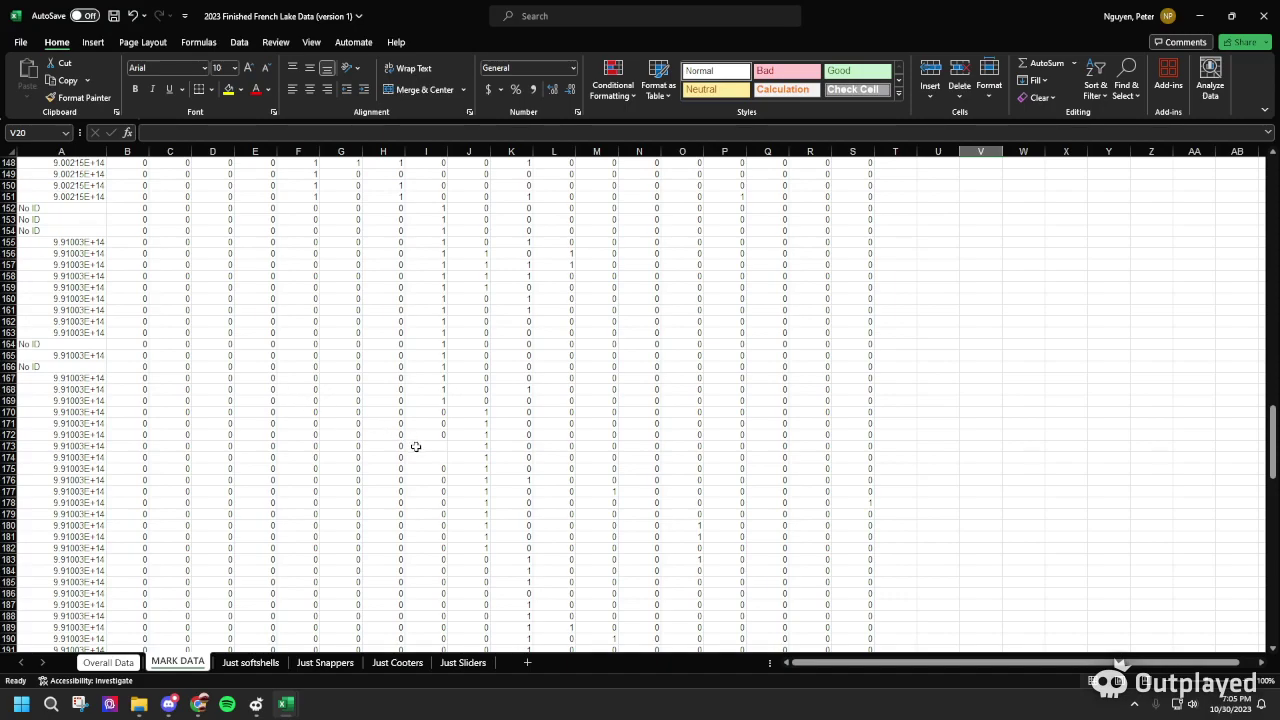
left_click_drag(415, 446, 420, 458)
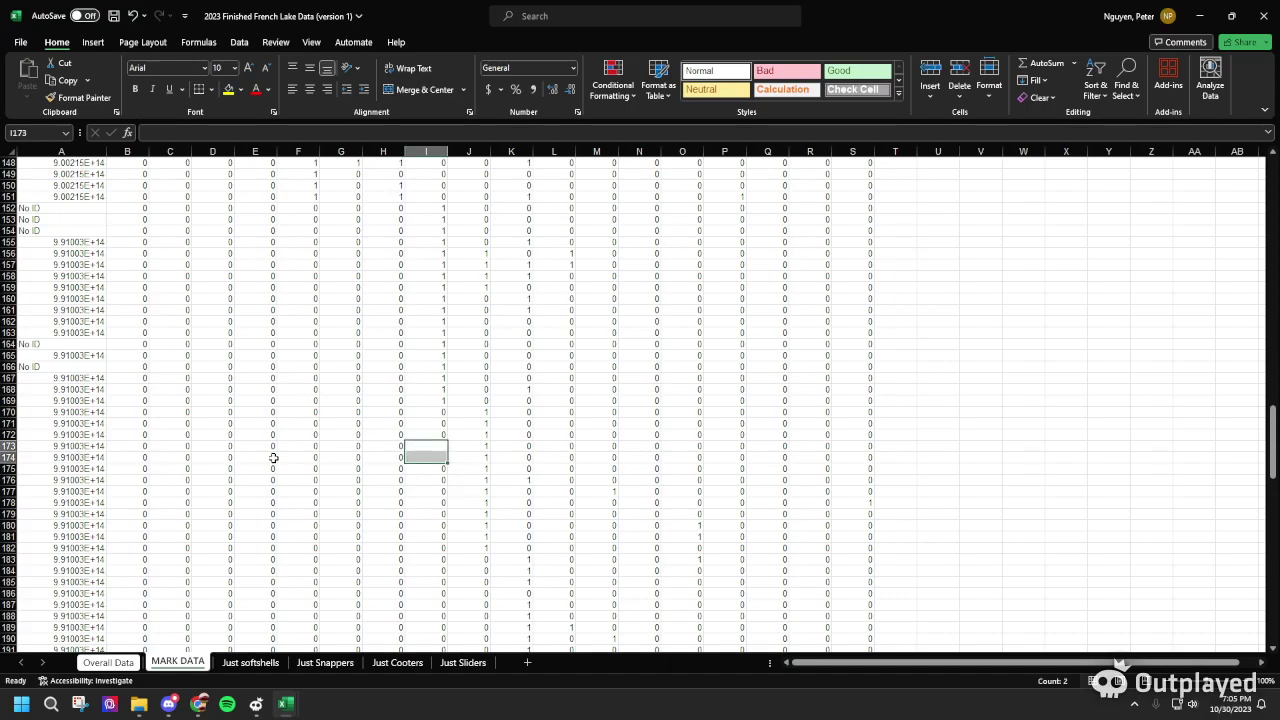
Check the original capture records on the Overall Data sheet, and return to the MARK DATA sheet
left_click(120, 661)
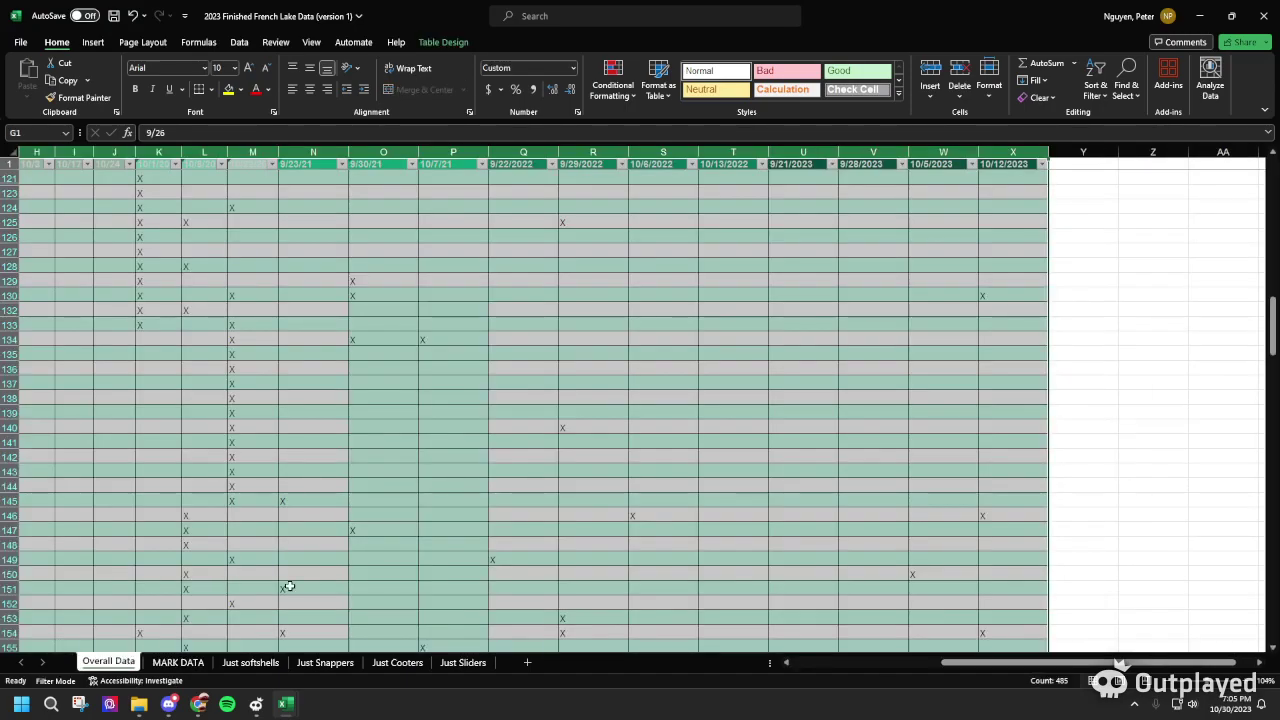
scroll(187, 557, "down", 2)
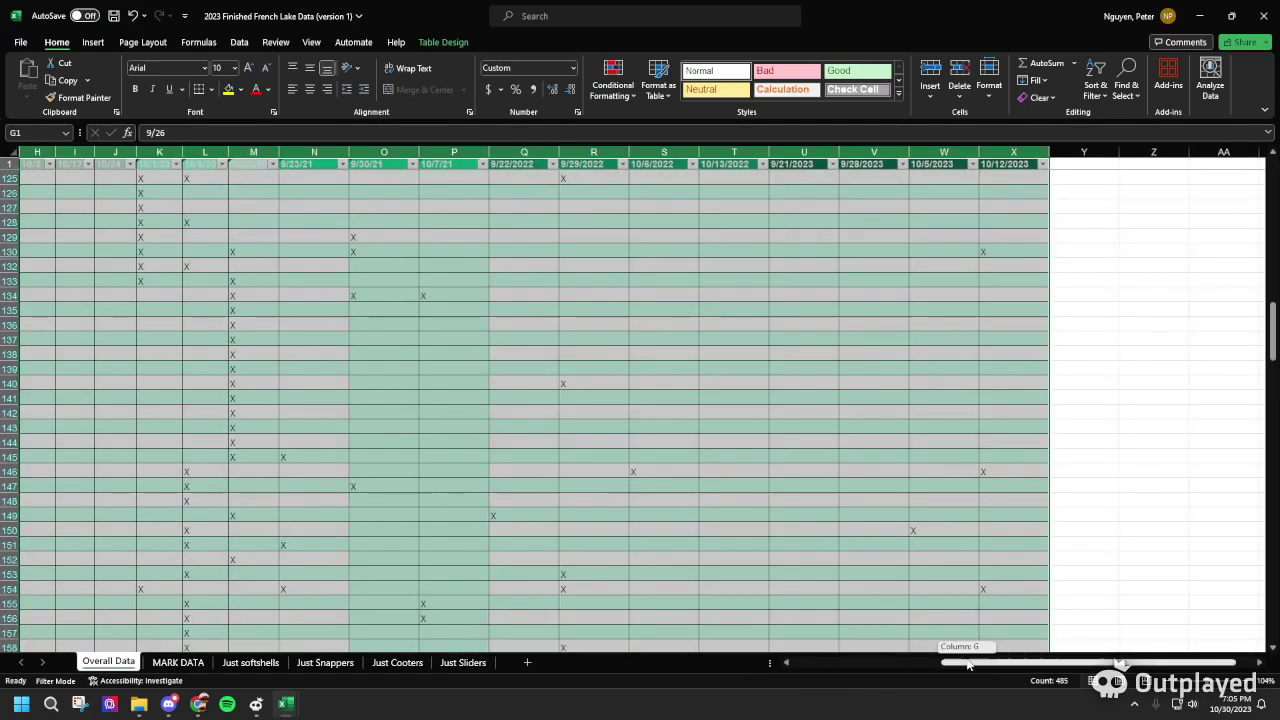
scroll(395, 551, "left", 5)
scroll(395, 551, "down", 5)
left_click(178, 663)
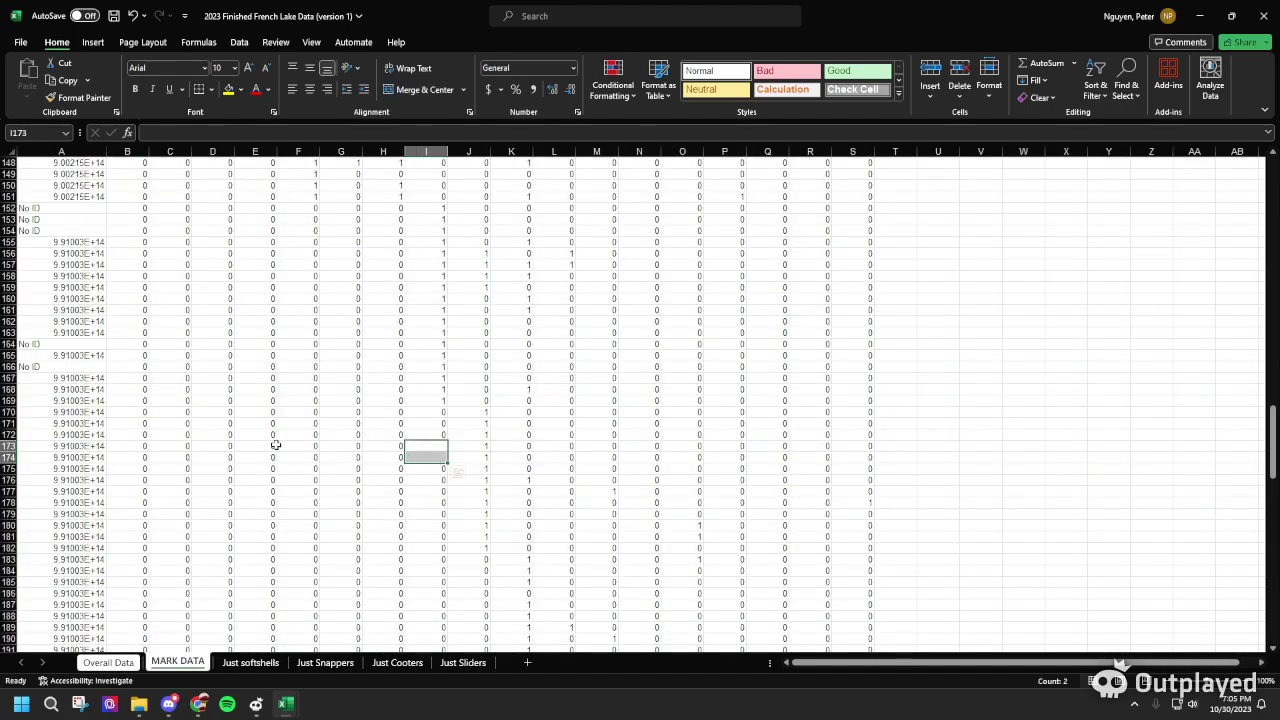
Examine the PIT tags and the 1 and 0 capture records throughout the MARK DATA sheet
scroll(200, 480, "up", 5)
scroll(163, 567, "down", 8)
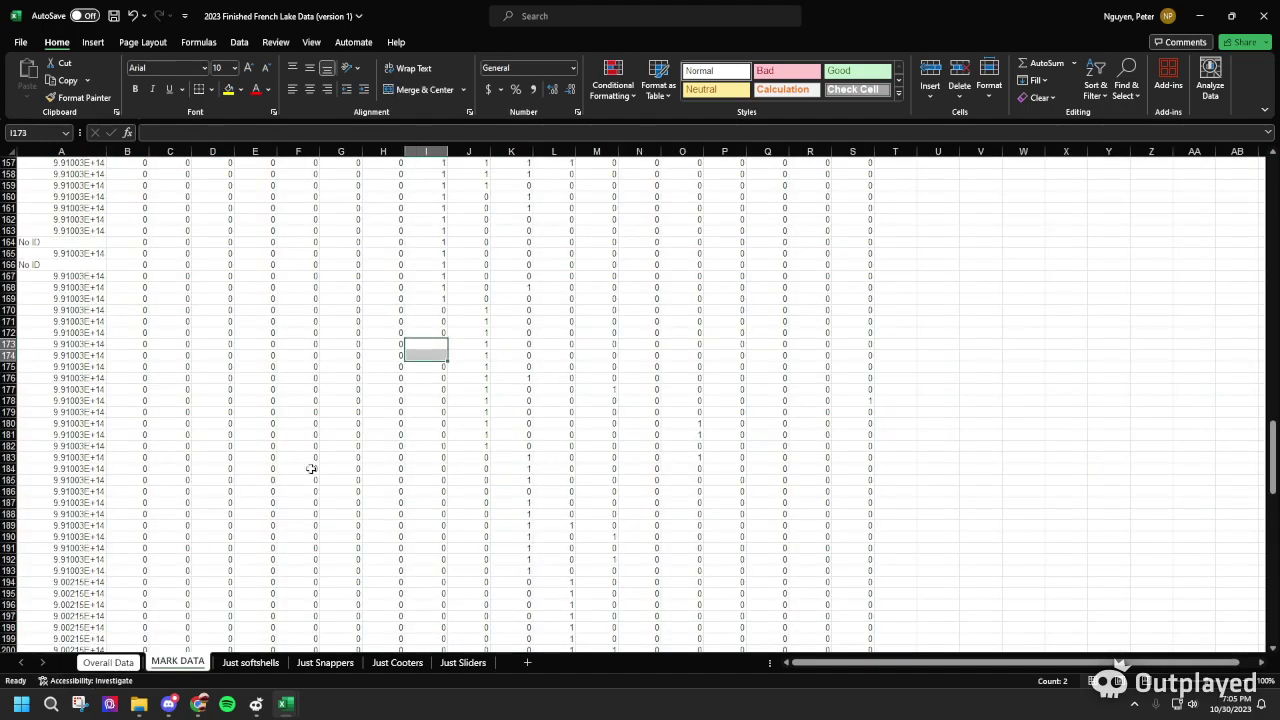
scroll(351, 514, "up", 18)
scroll(354, 516, "down", 20)
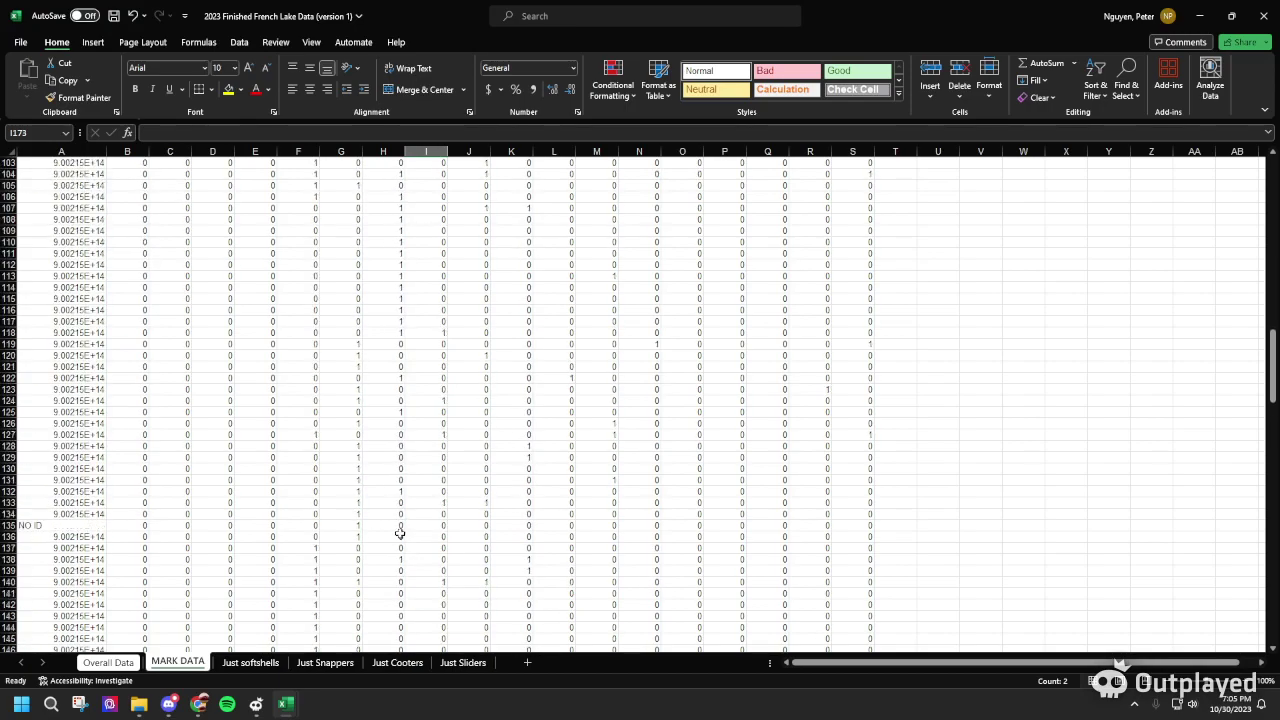
scroll(423, 526, "down", 1)
scroll(249, 423, "up", 5)
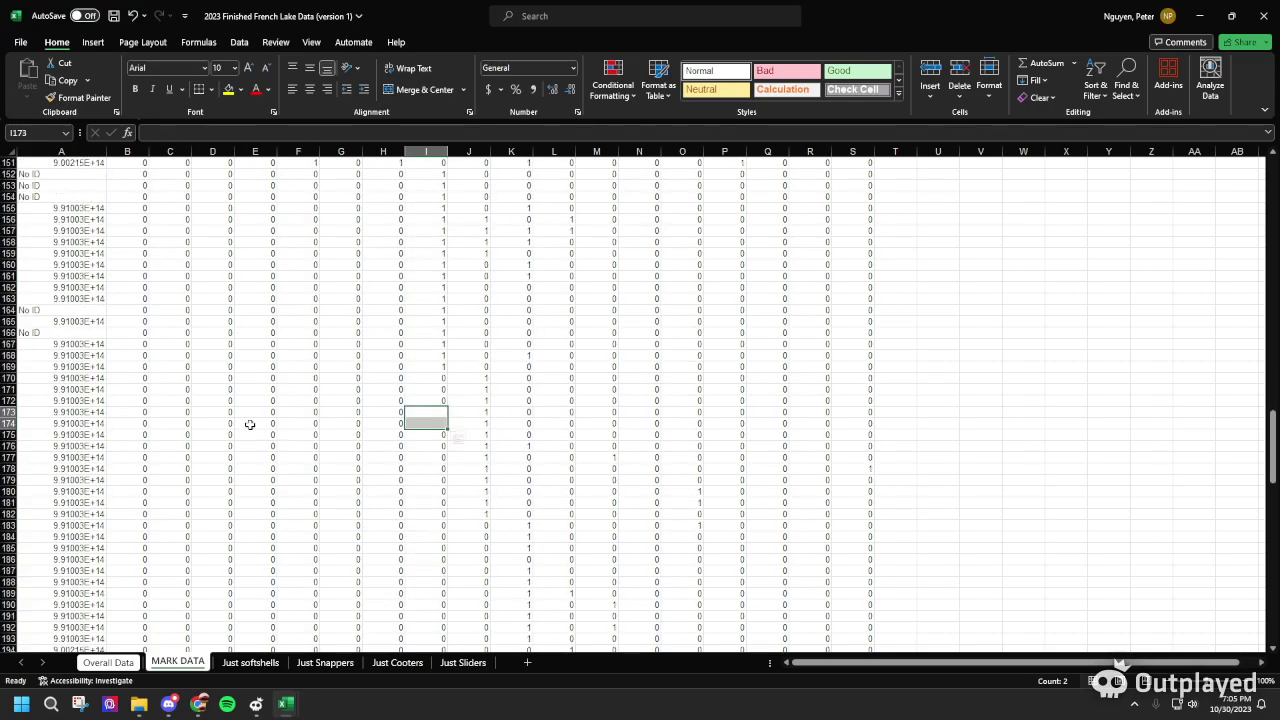
key("ctrl+z")
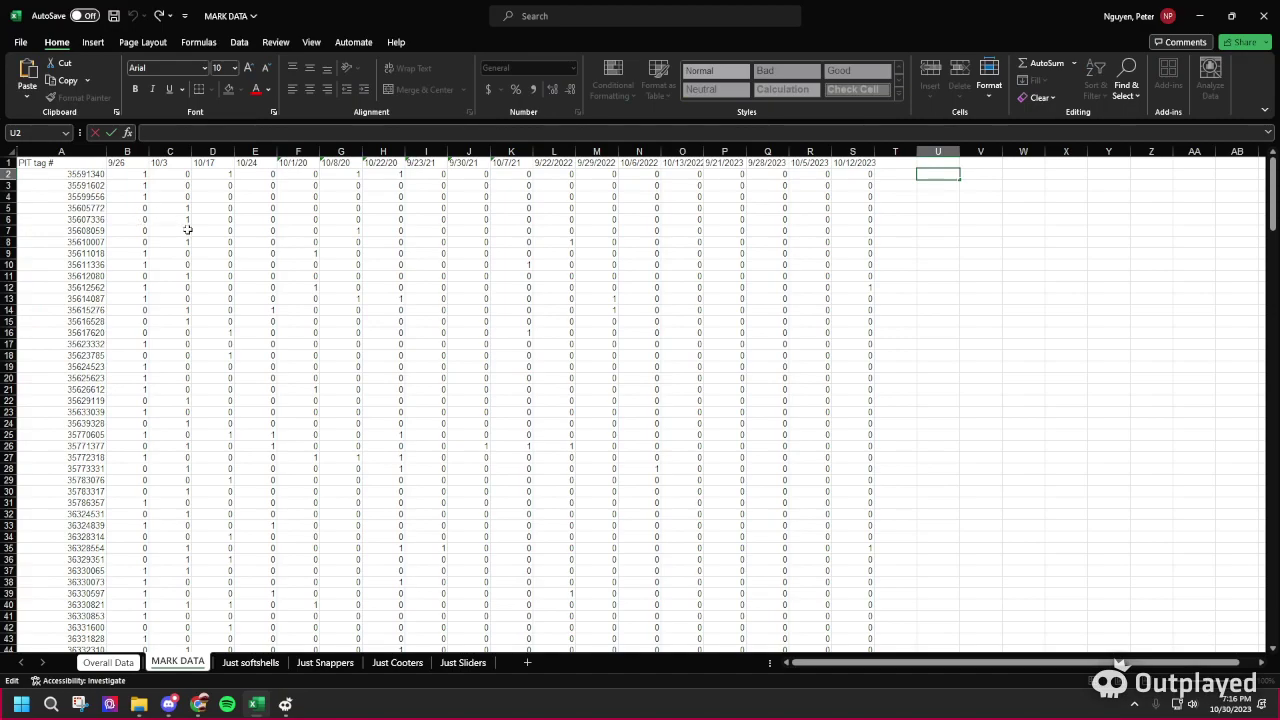
scroll(186, 229, "down", 19)
scroll(154, 412, "down", 7)
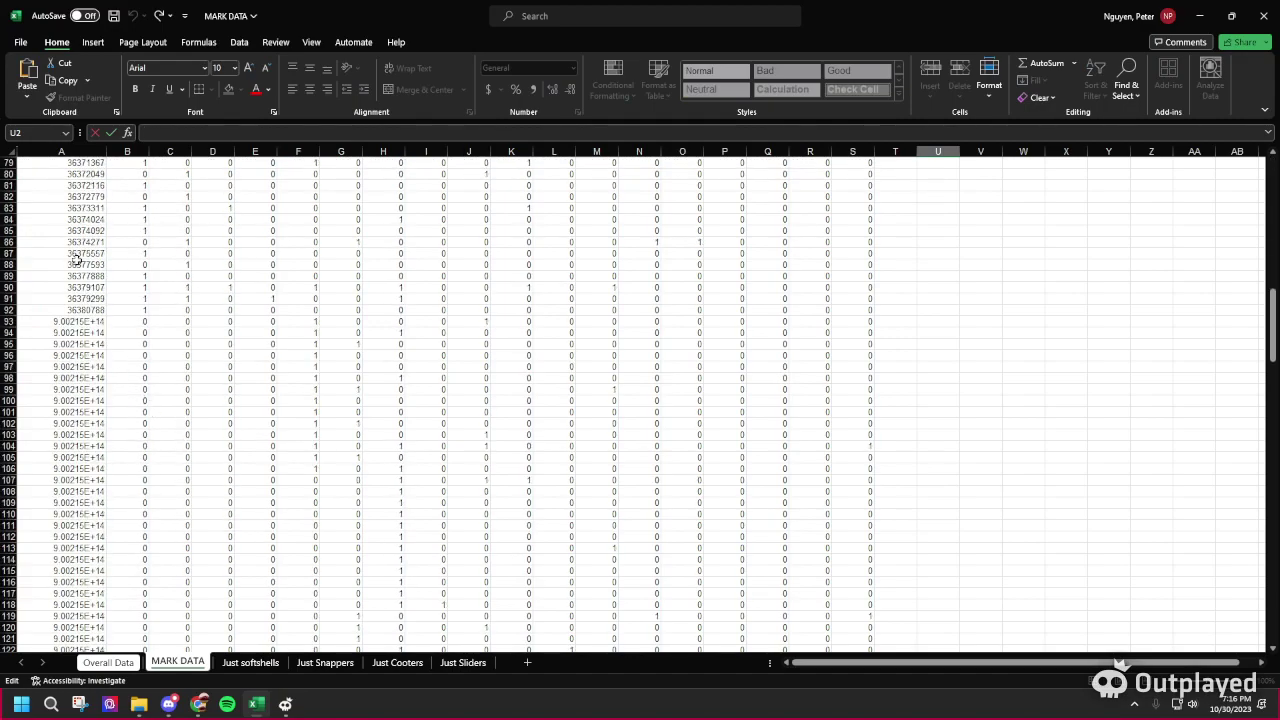
scroll(509, 491, "up", 20)
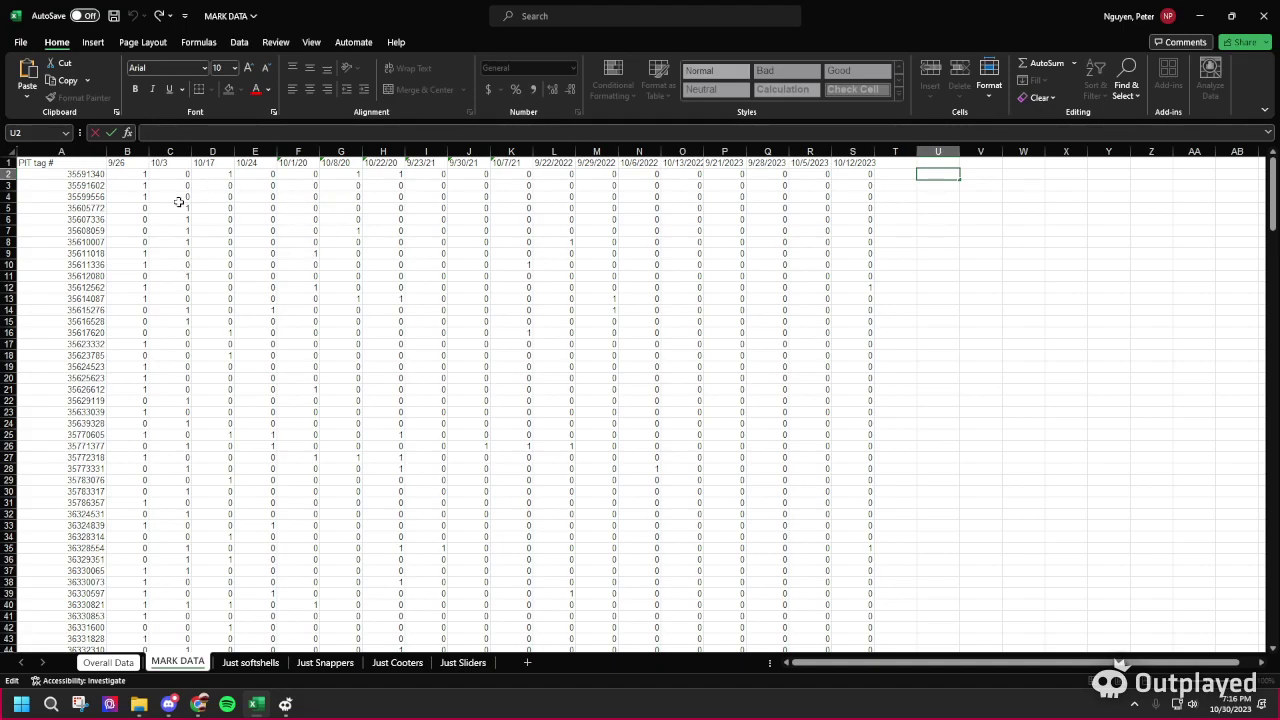
Paste a CONCATENATE formula into U2 joining "/* ", A2, " */ ", the captures B2 to S2, " " and "1;"
right_click(223, 131)
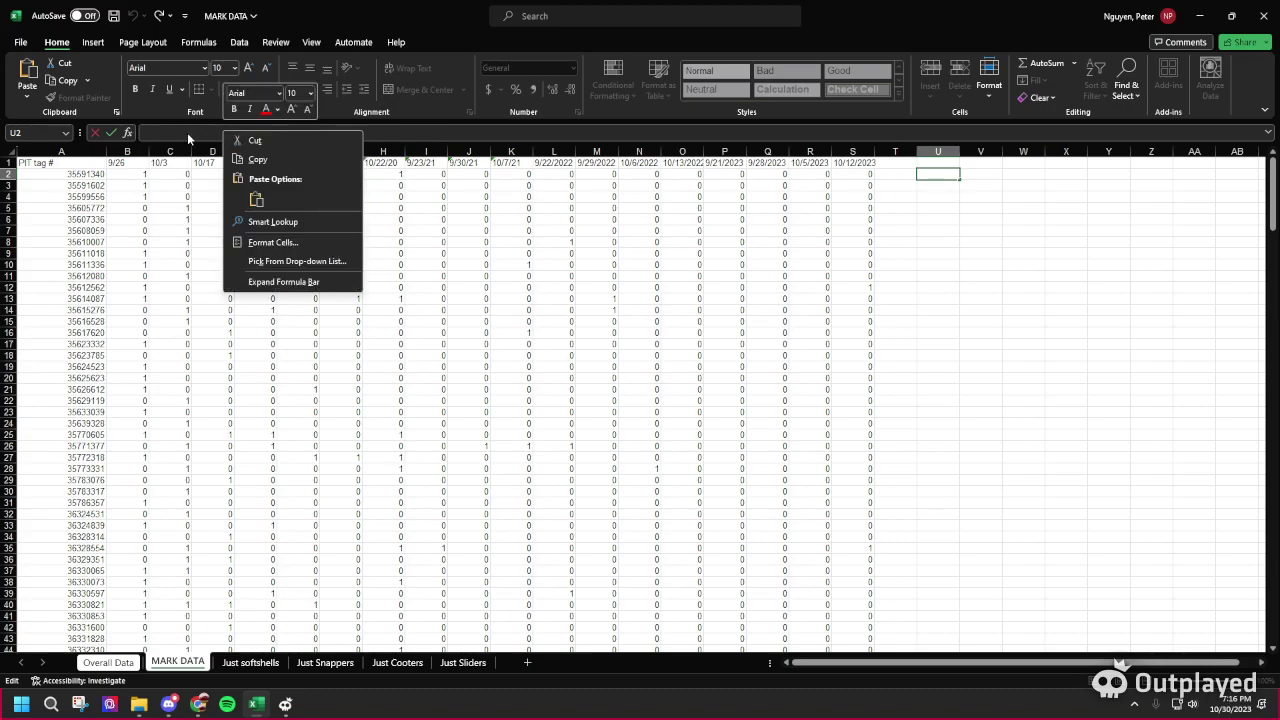
left_click(187, 132)
right_click(188, 132)
left_click(226, 200)
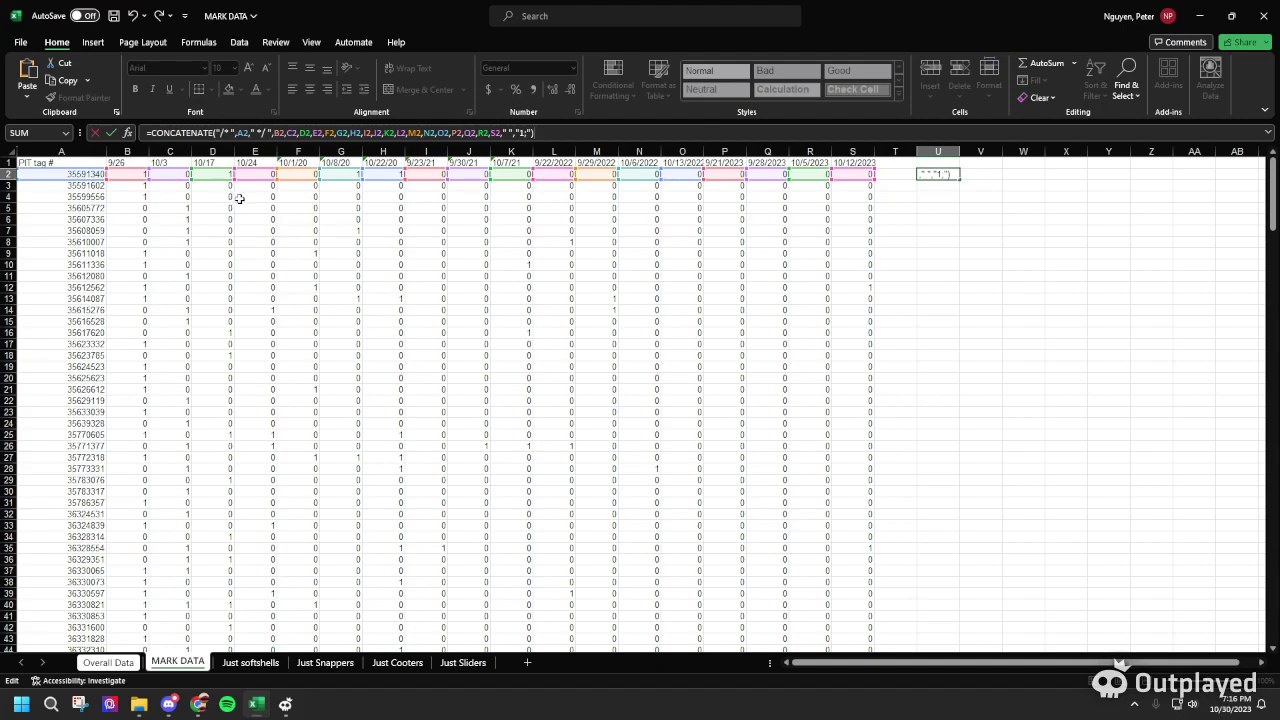
left_click(938, 241)
left_click(940, 176)
left_click(967, 240)
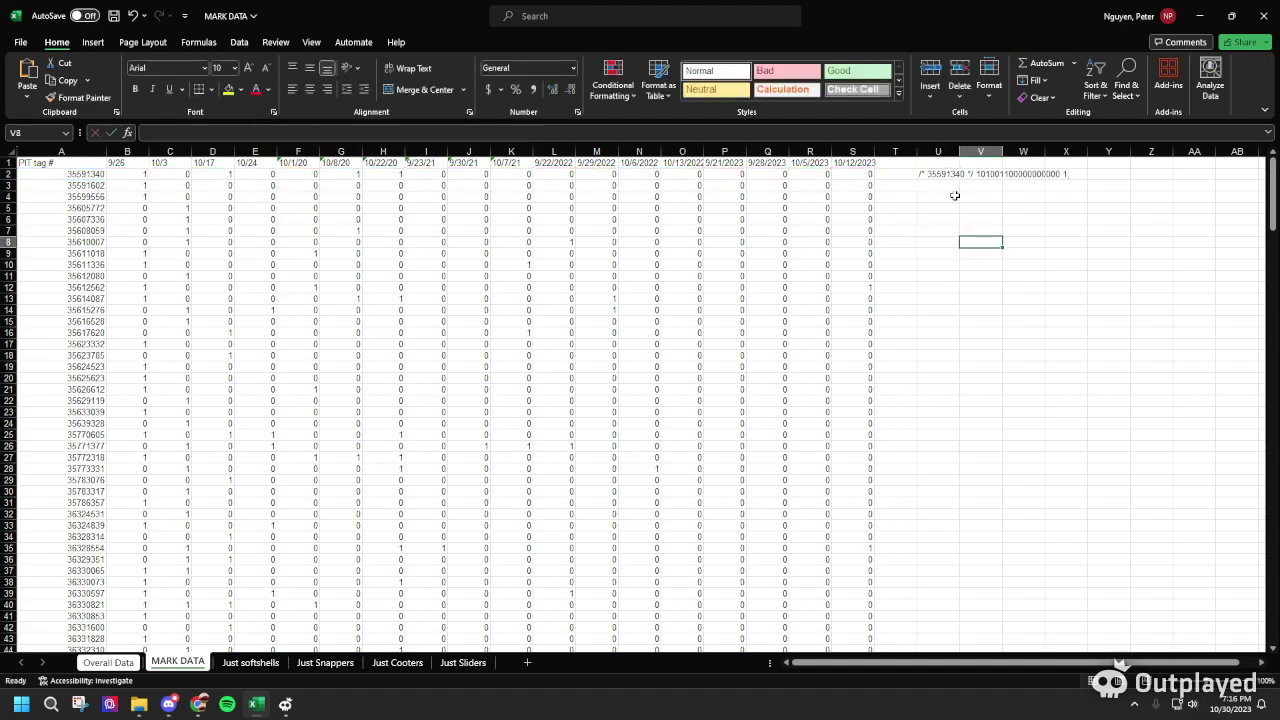
left_click(940, 175)
left_click_drag(537, 132, 153, 143)
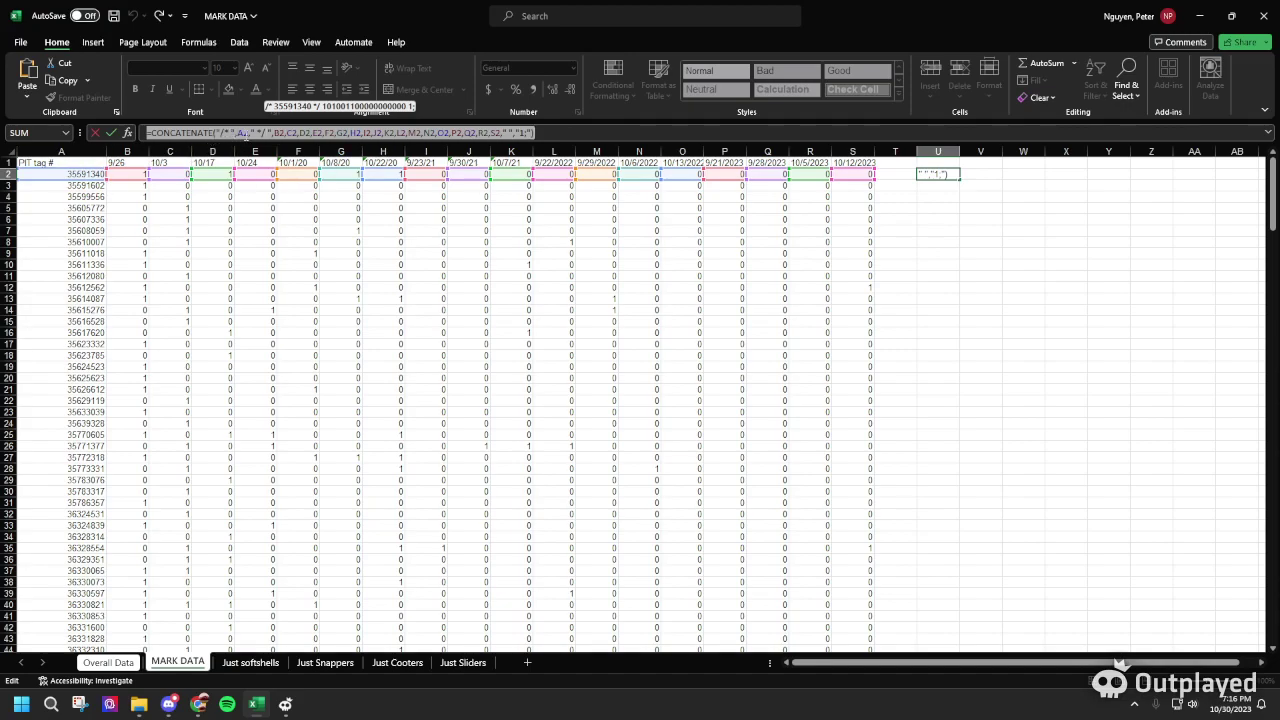
type("=")
left_click(975, 229)
left_click(931, 197)
key("F2")
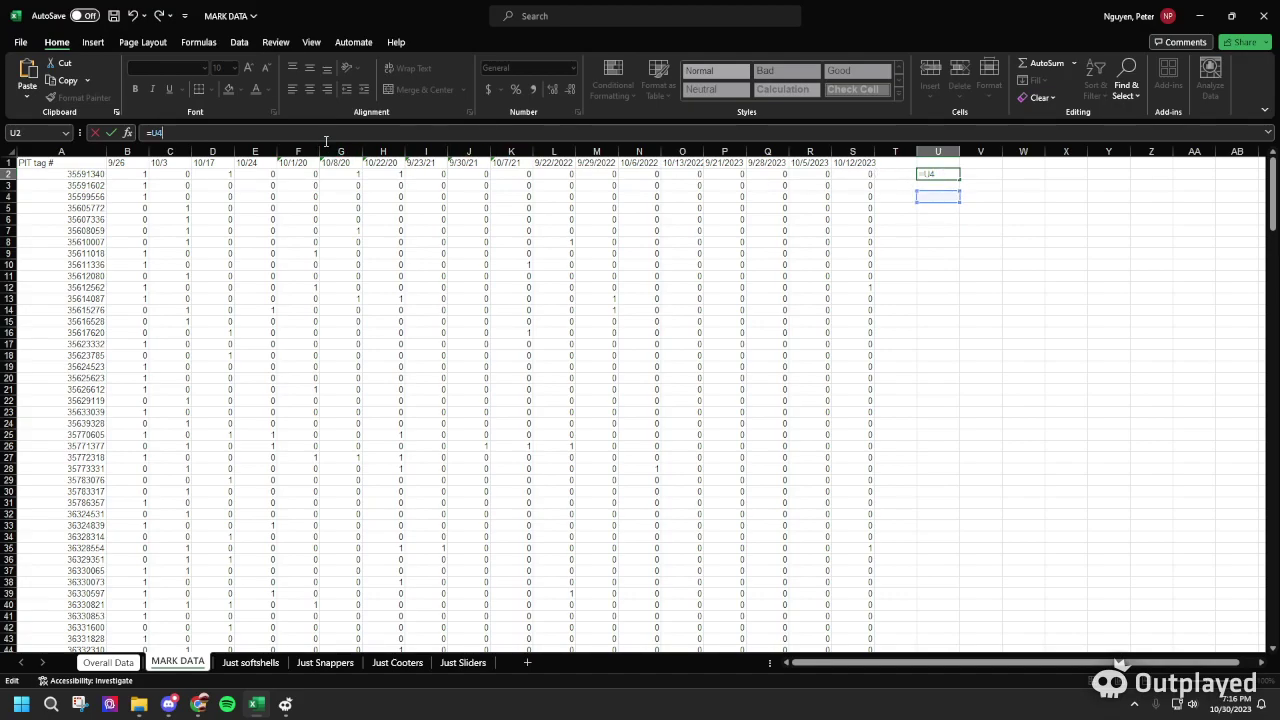
left_click(940, 196)
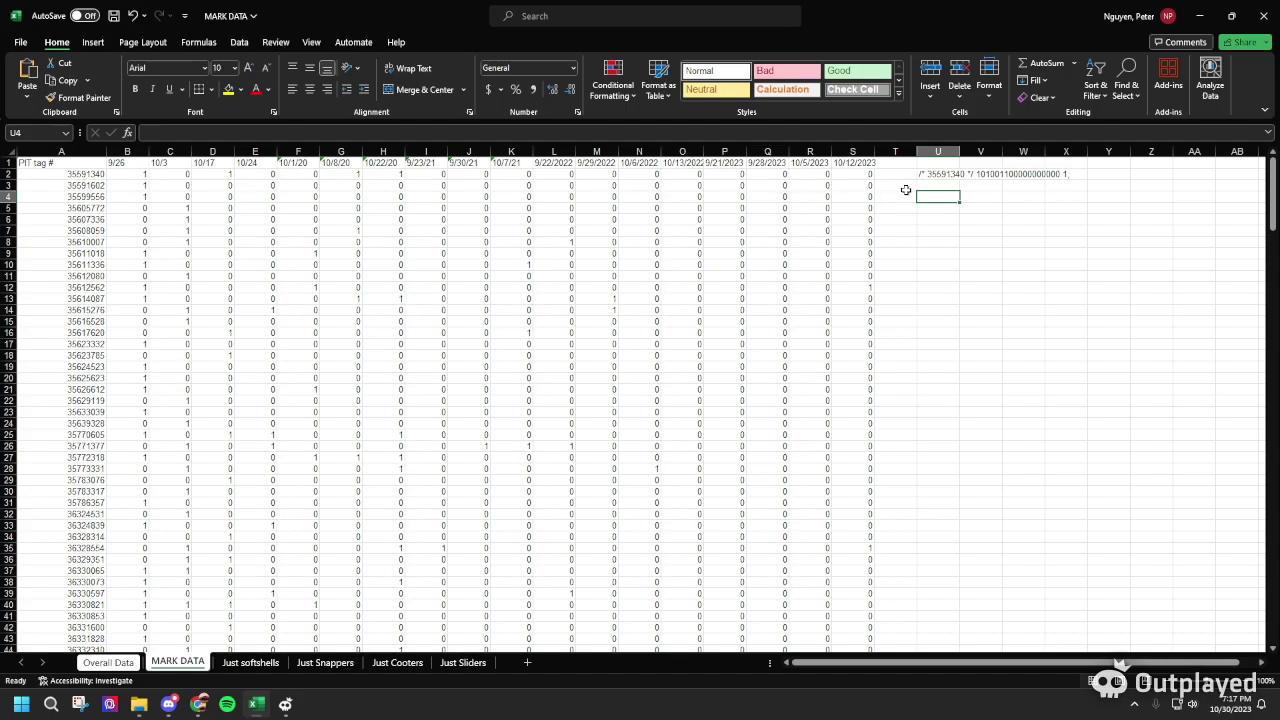
Fill the CONCATENATE formula from U2 down to U288 and check the generated record lines
left_click(957, 175)
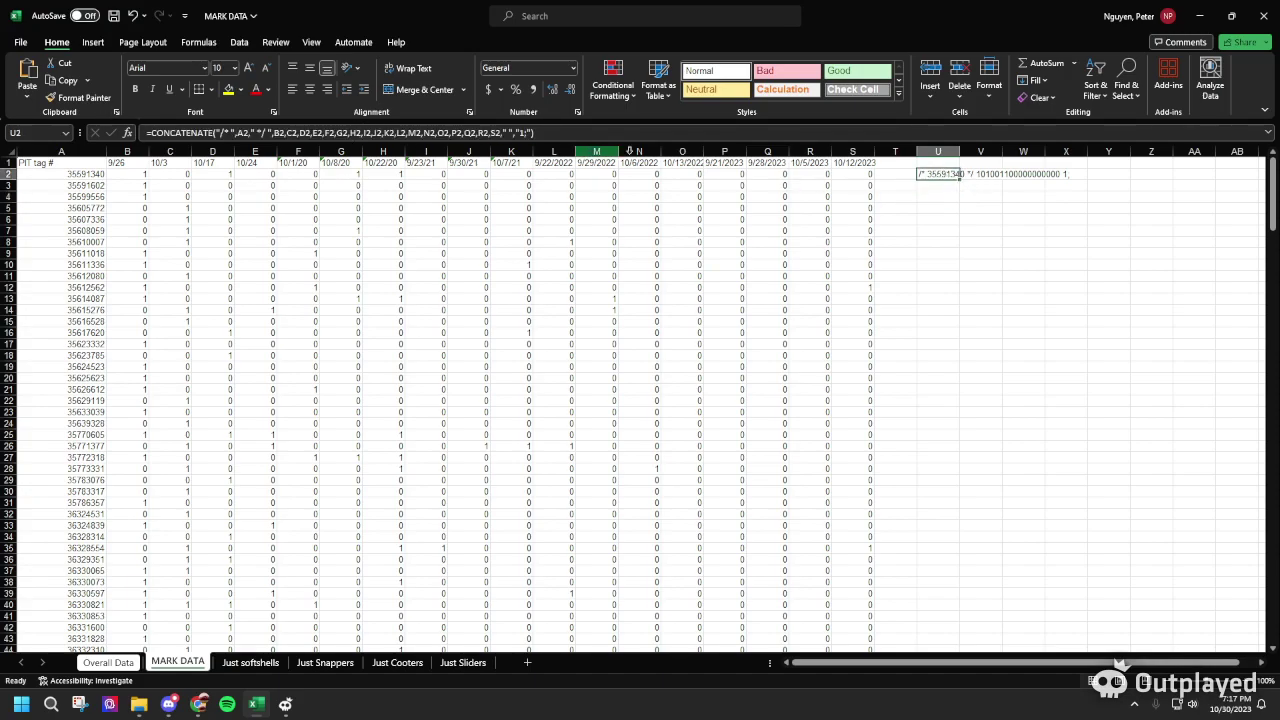
left_click_drag(961, 179, 906, 619)
scroll(962, 551, "up", 20)
scroll(962, 551, "up", 20)
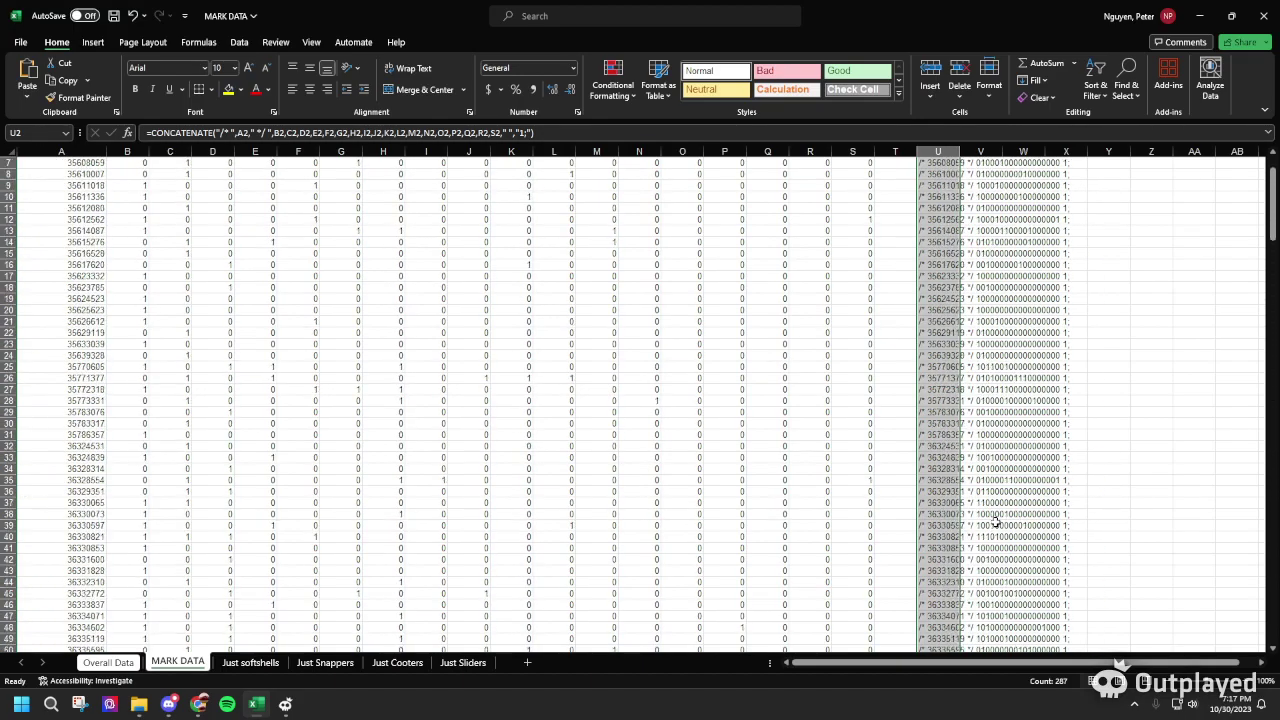
scroll(995, 520, "up", 2)
left_click(1112, 240)
scroll(968, 375, "down", 7)
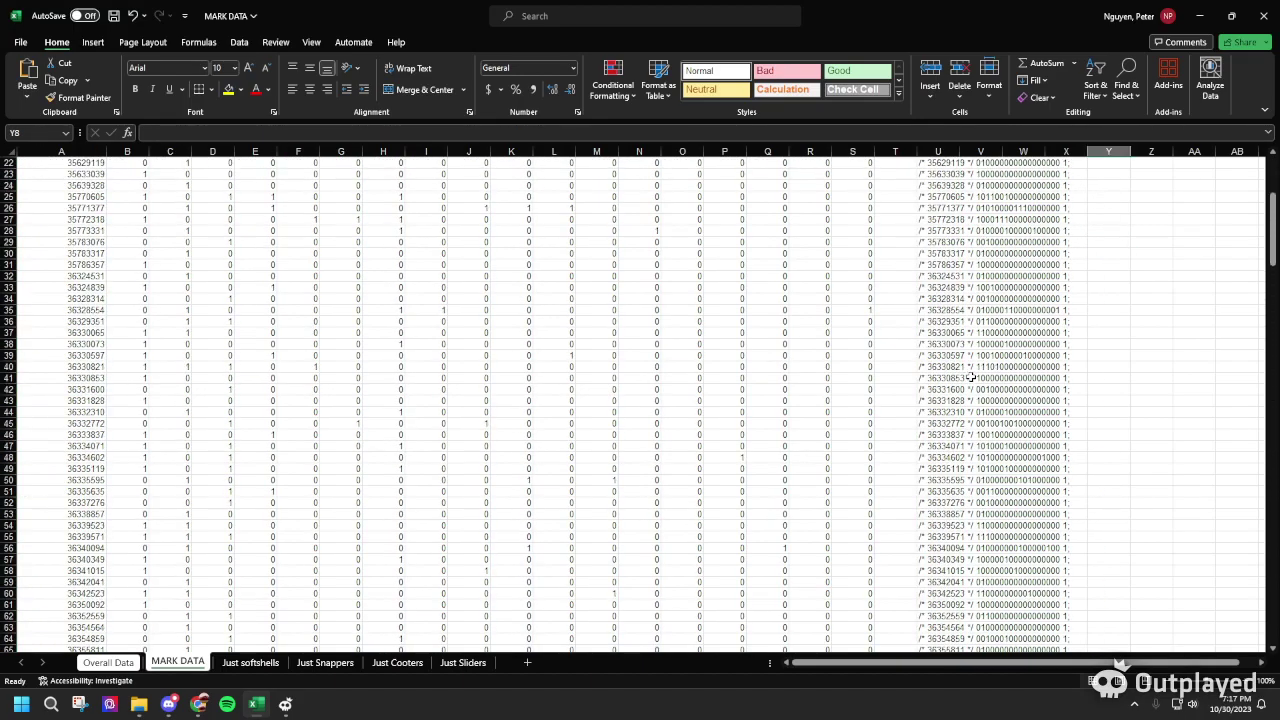
scroll(968, 375, "down", 20)
scroll(985, 312, "down", 20)
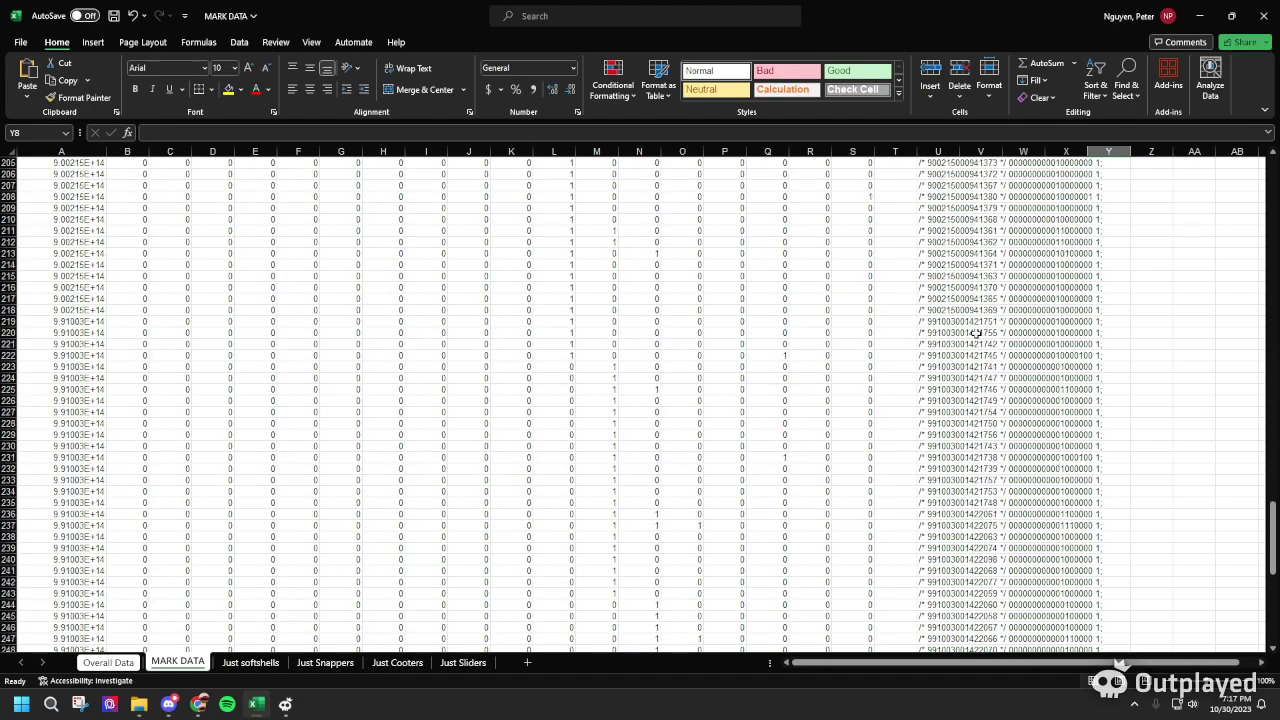
left_click_drag(910, 12, 727, 160)
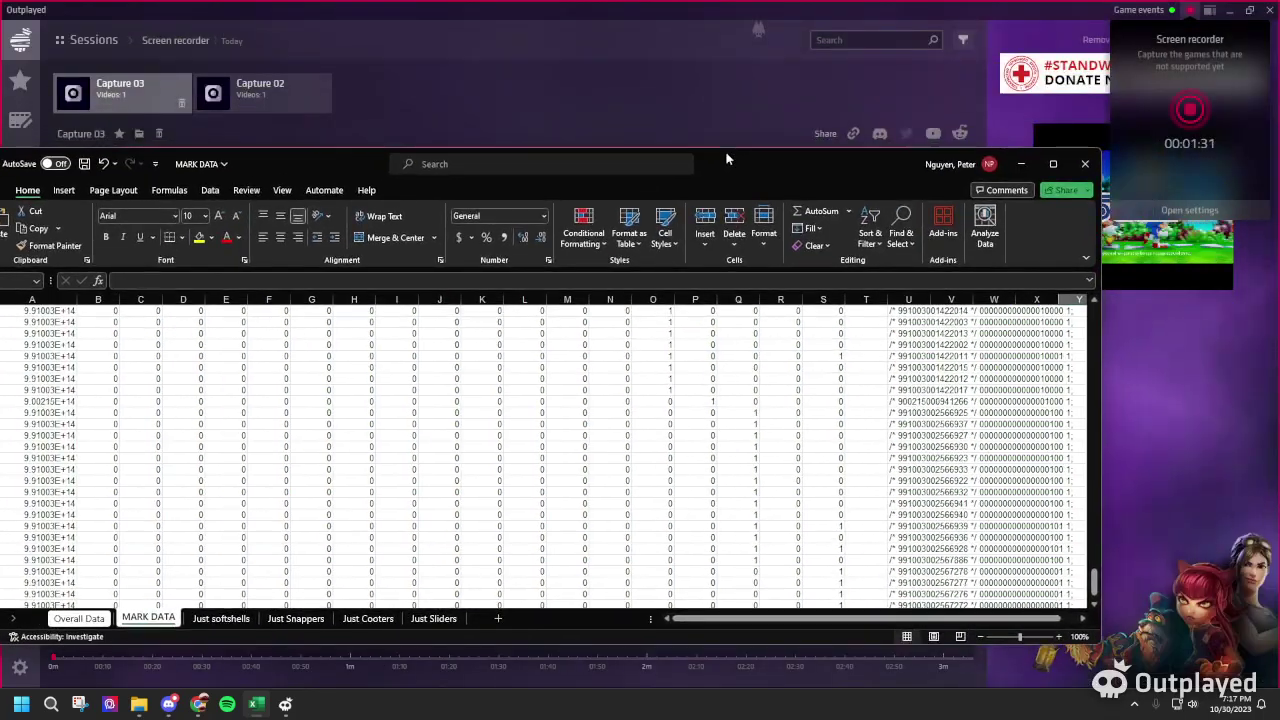
left_click(1249, 10)
left_click_drag(894, 160, 2, 250)
left_click(860, 74)
scroll(576, 327, "up", 5)
left_click_drag(478, 662, 551, 667)
scroll(455, 586, "down", 2)
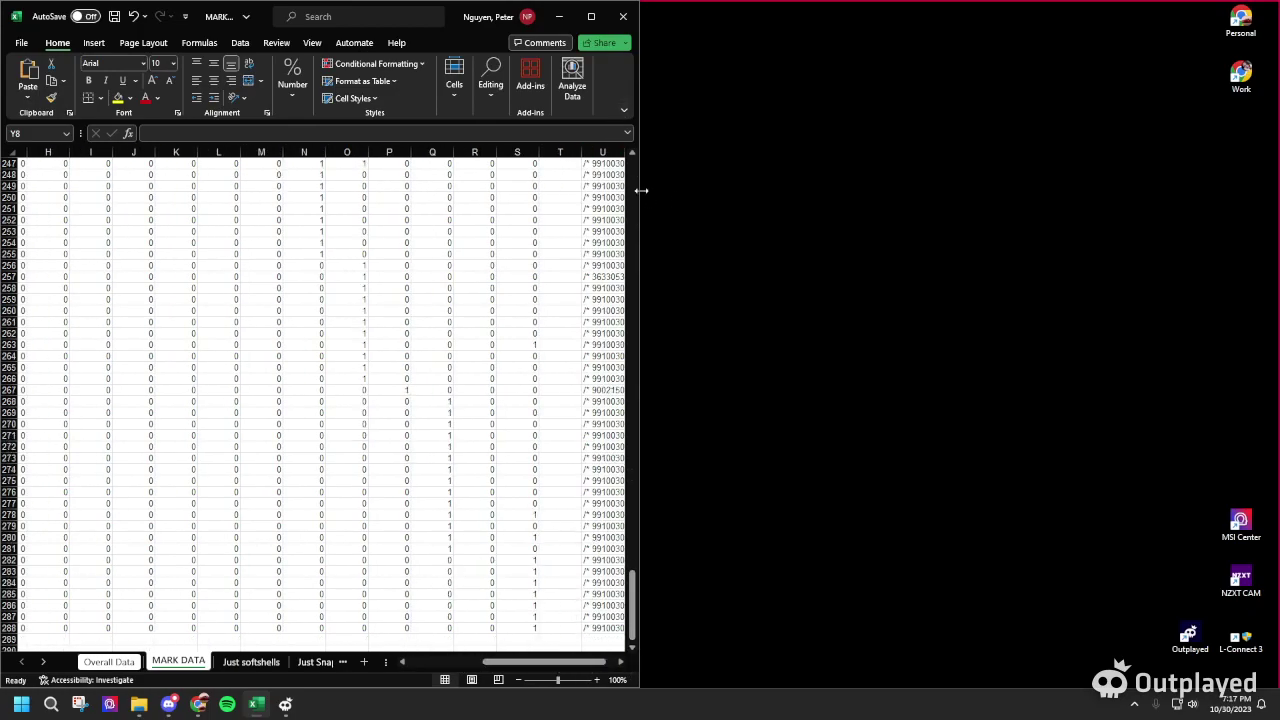
key("super+Up")
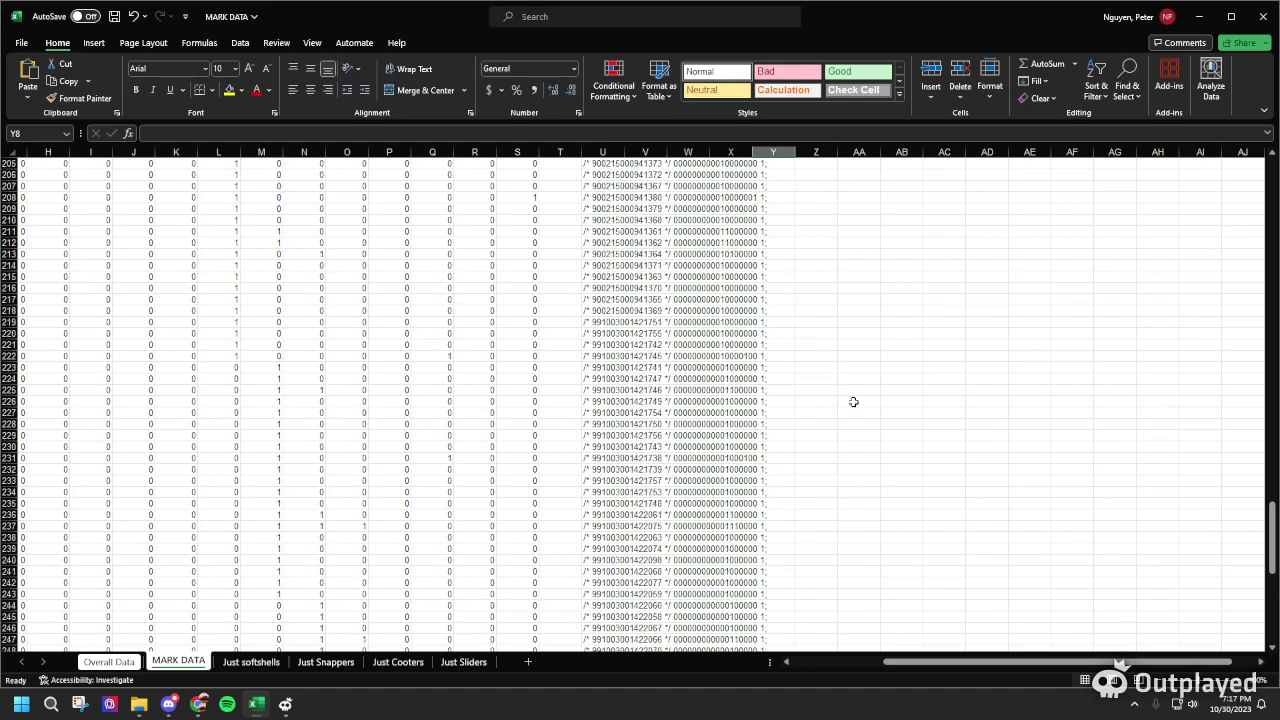
Copy the range U2:Y288 containing all the concatenated MARK record lines
left_click_drag(1267, 533, 1268, 165)
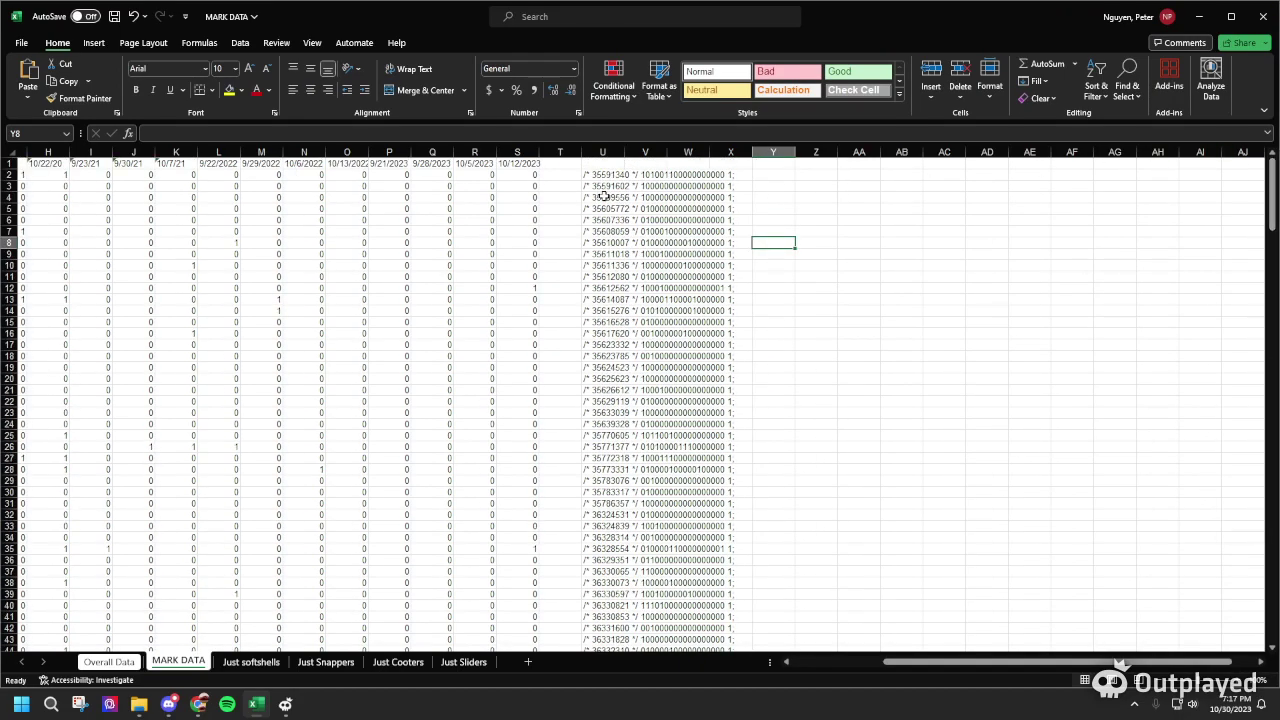
left_click_drag(597, 173, 773, 410)
right_click(664, 335)
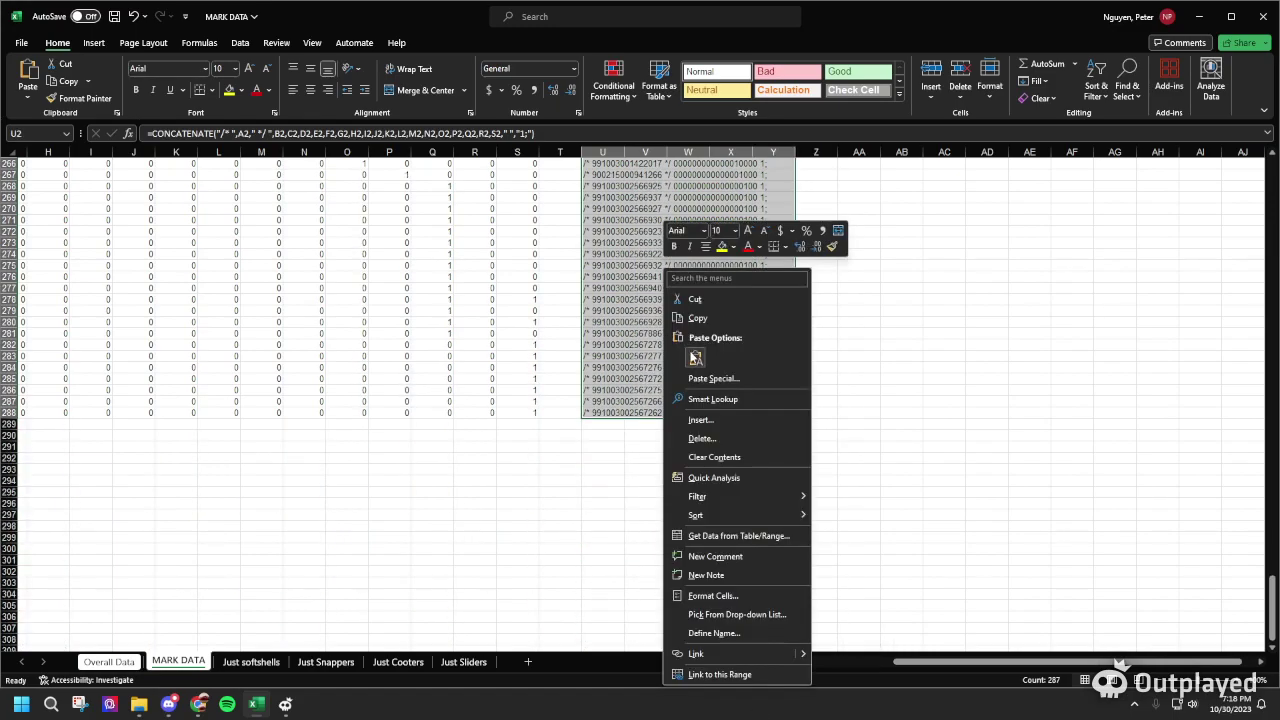
left_click(697, 318)
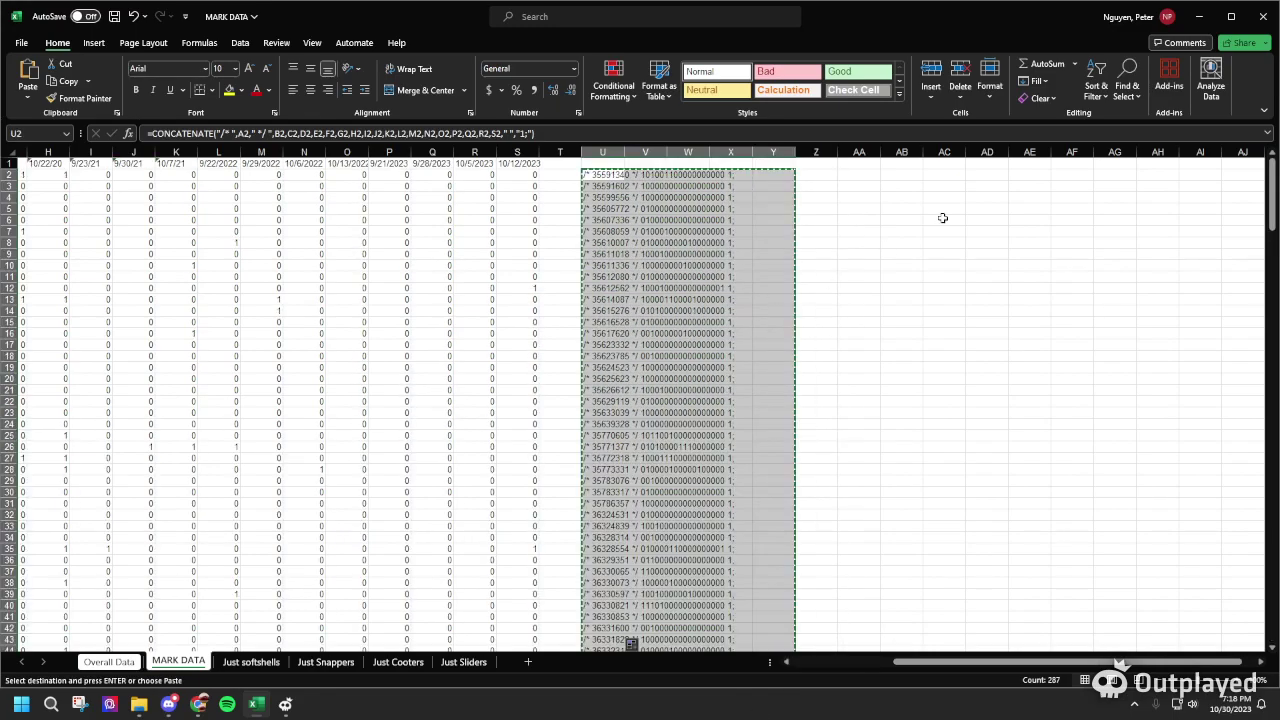
Minimize the workbook, create a new text document on the desktop and open it in Notepad
left_click(1199, 16)
right_click(910, 136)
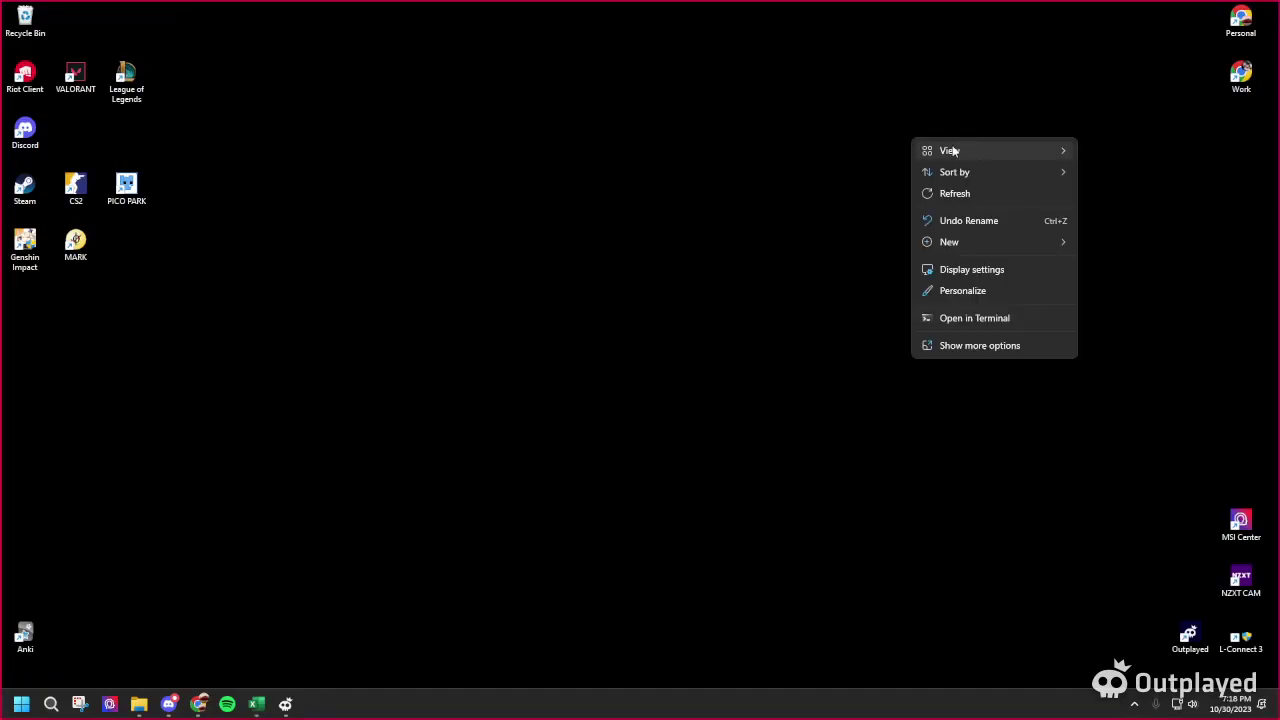
mouse_move(959, 240)
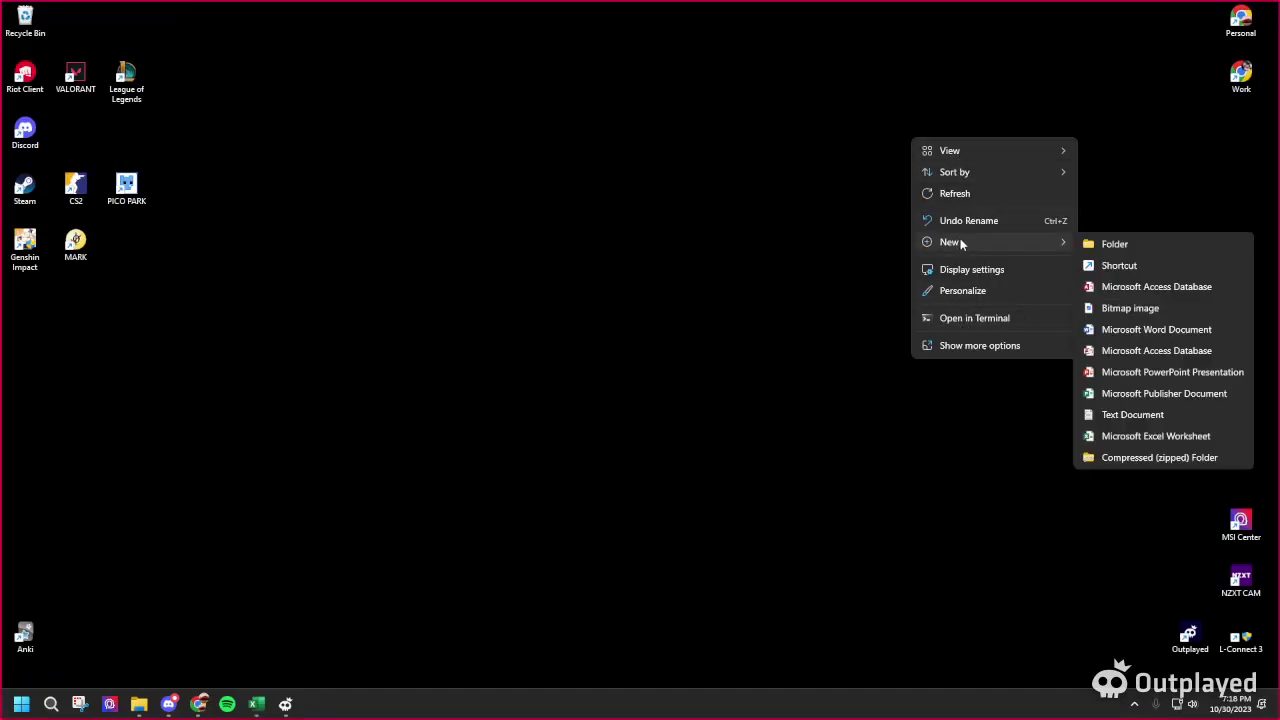
left_click(1135, 415)
left_click(944, 126)
double_click(941, 130)
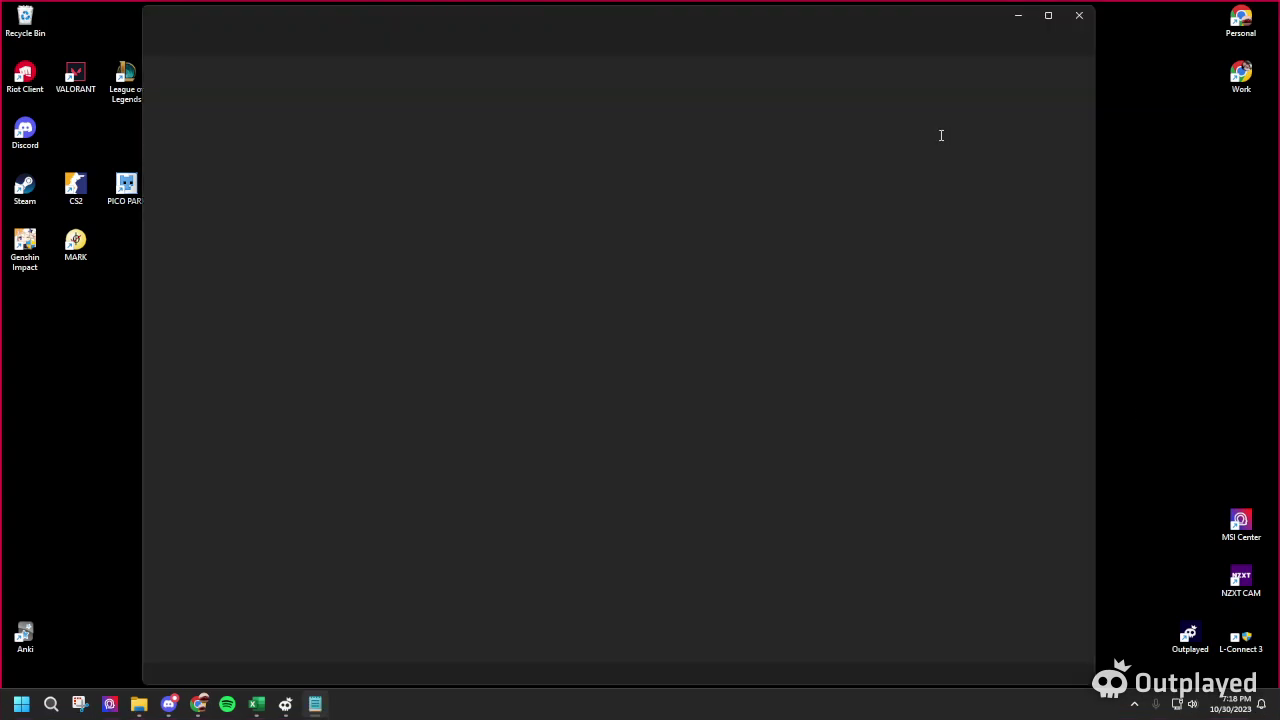
Paste the copied record lines into the empty text document and look through them
right_click(182, 77)
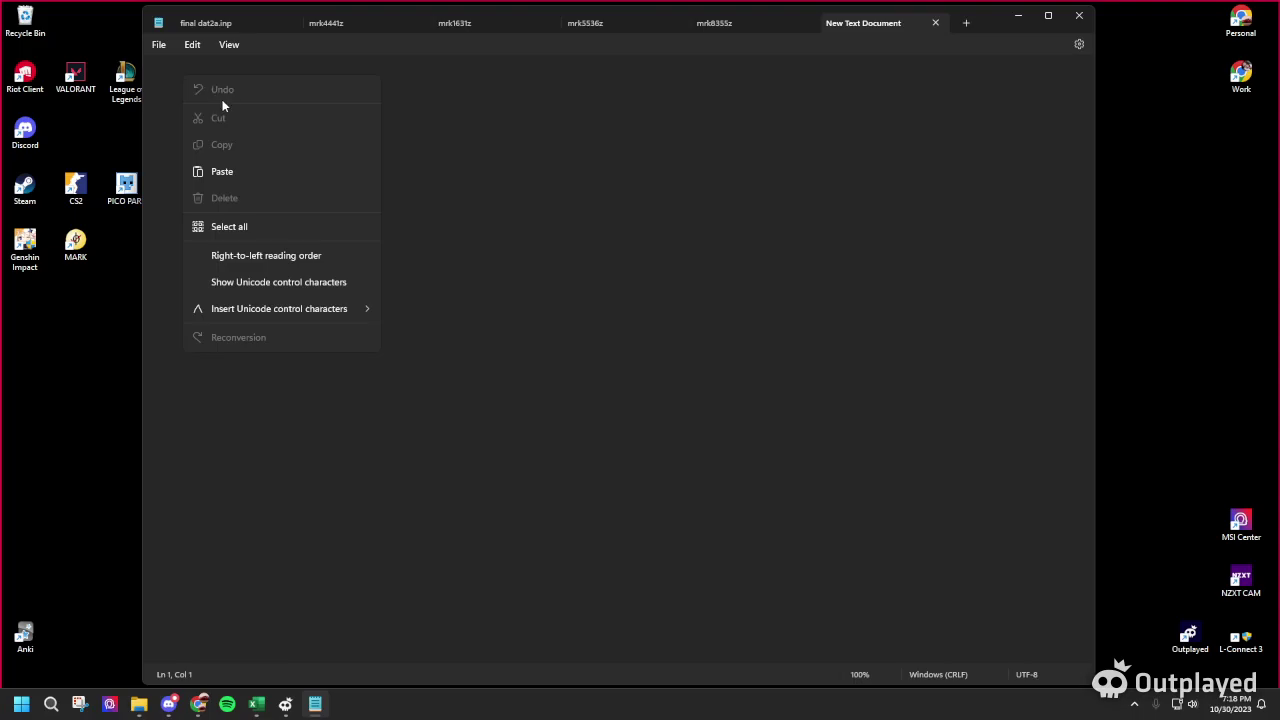
left_click(222, 171)
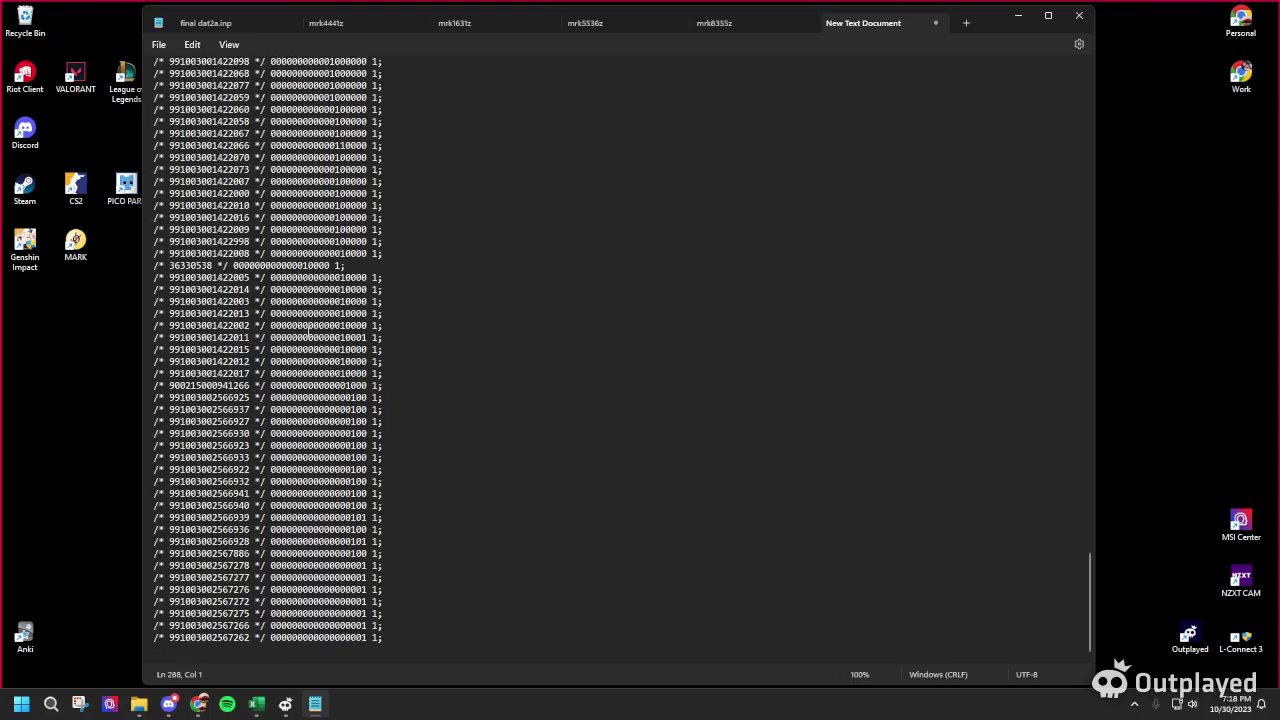
scroll(308, 330, "up", 20)
scroll(337, 347, "down", 20)
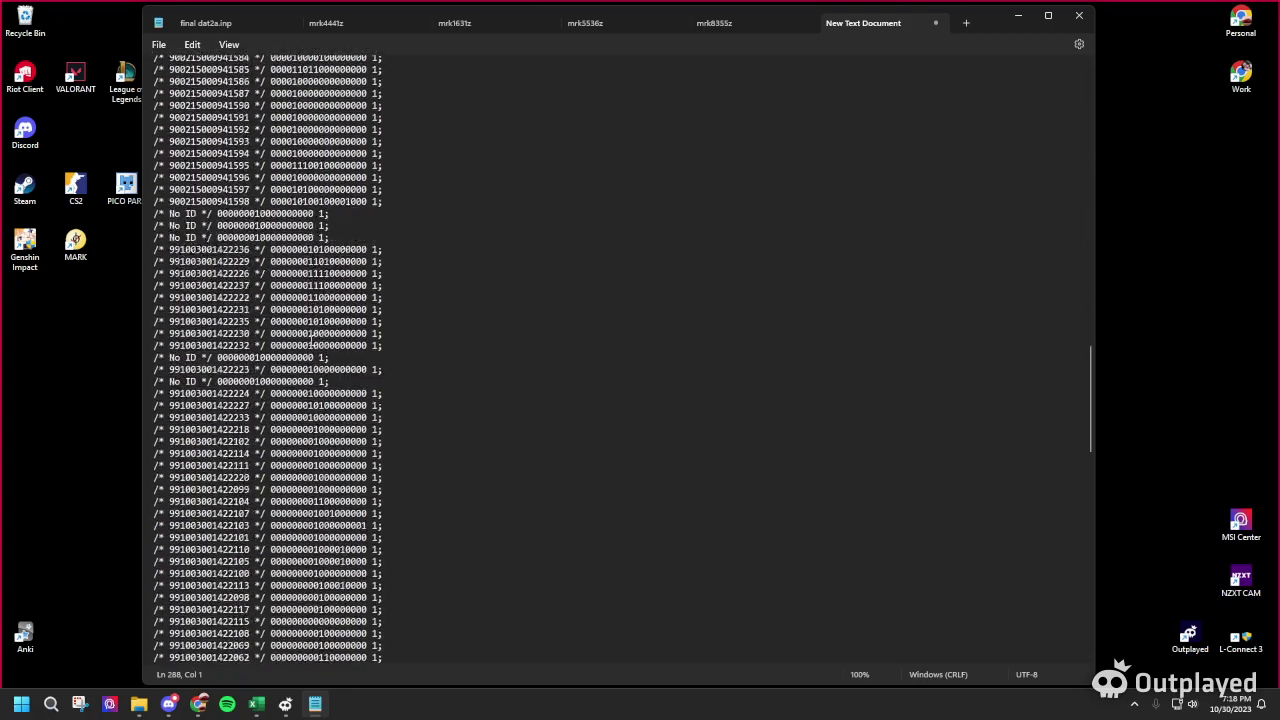
Save the text document to the desktop as "mark dataz.inp" with the file type set to All files
scroll(311, 337, "down", 15)
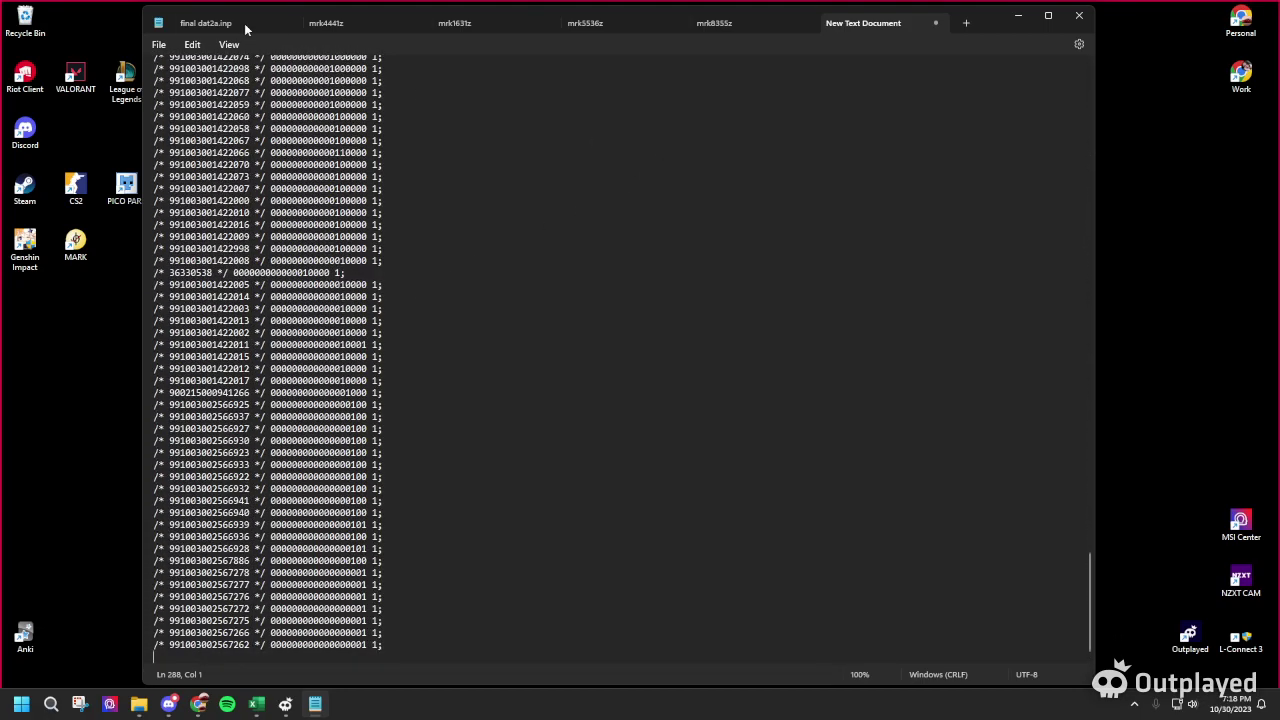
left_click(157, 45)
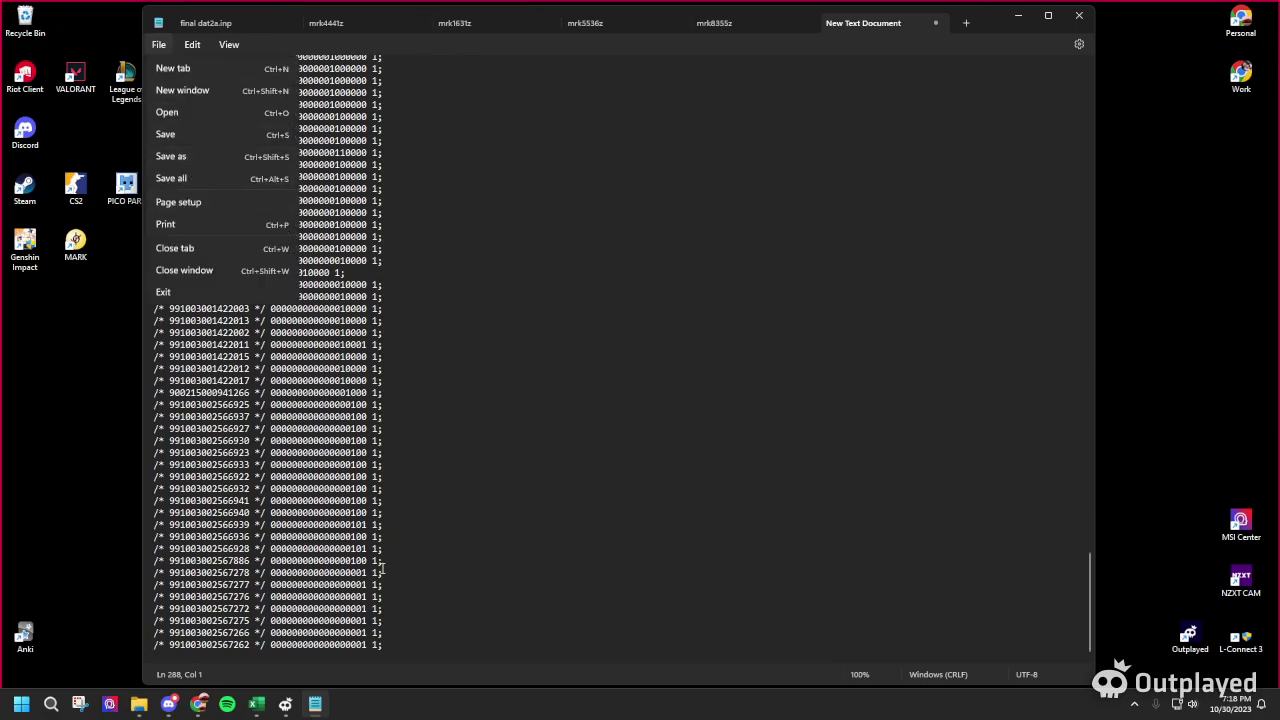
left_click(172, 157)
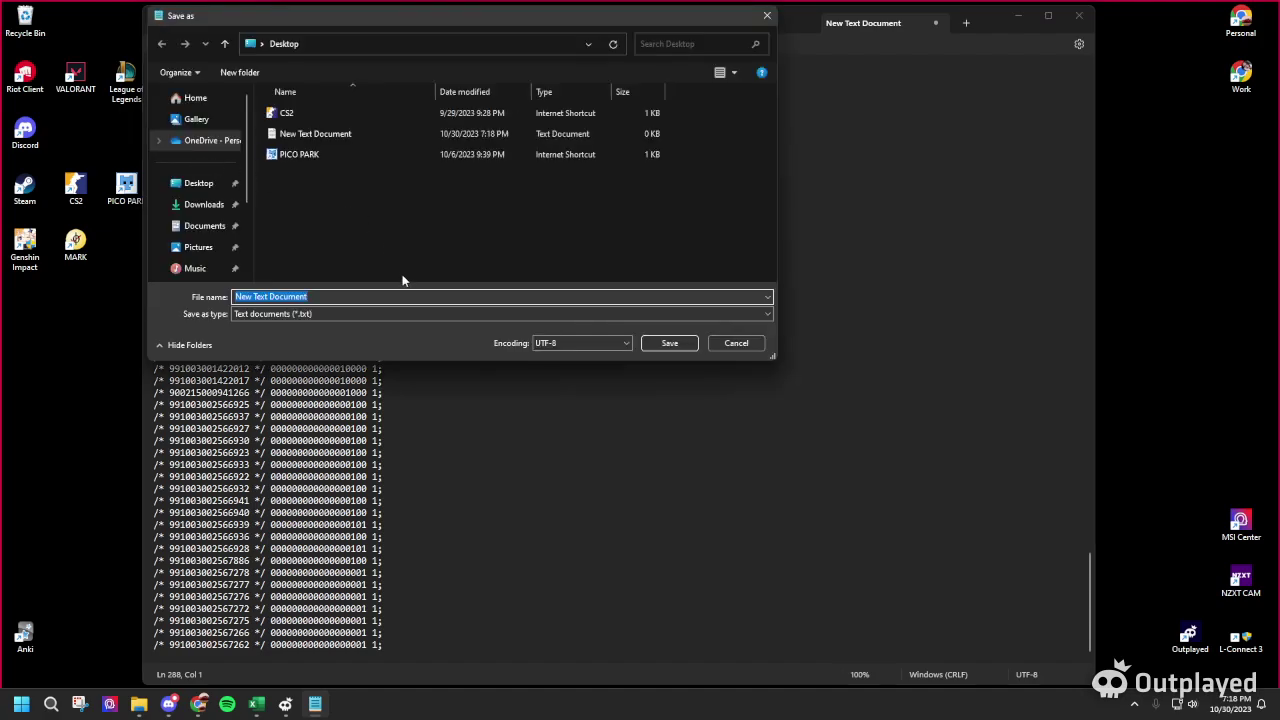
key("BackSpace")
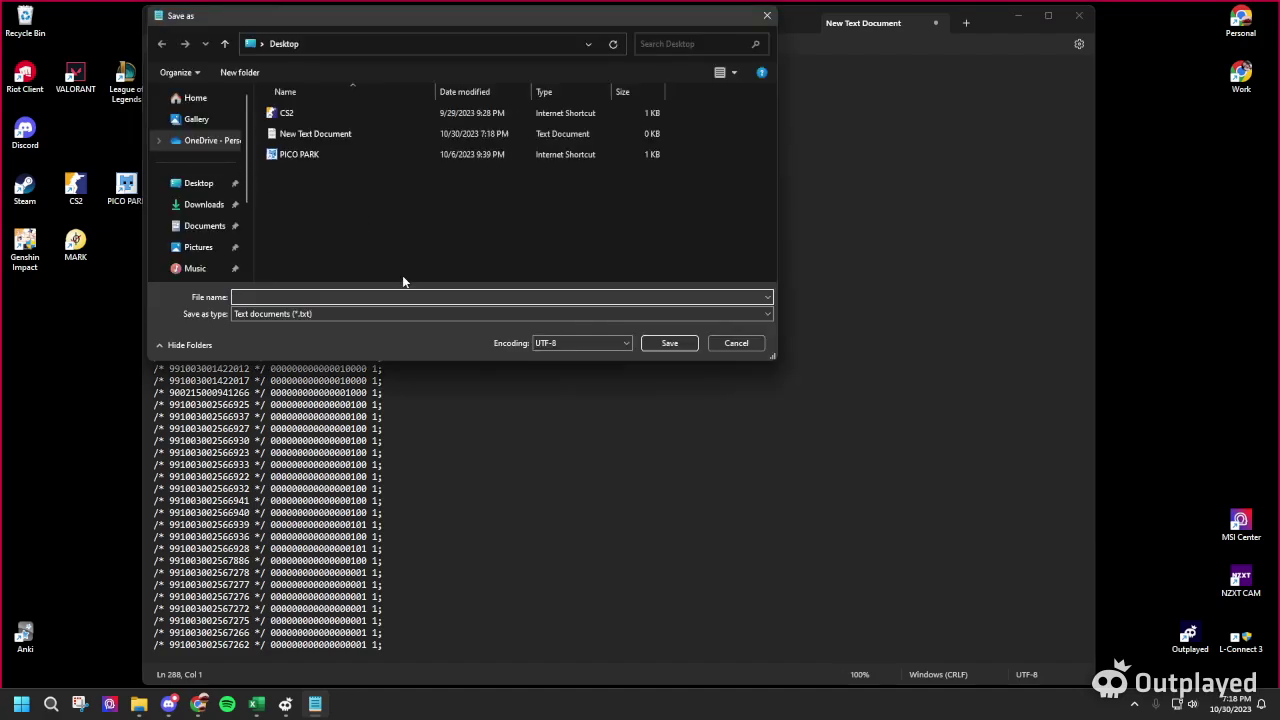
type("mark dat")
left_click(366, 314)
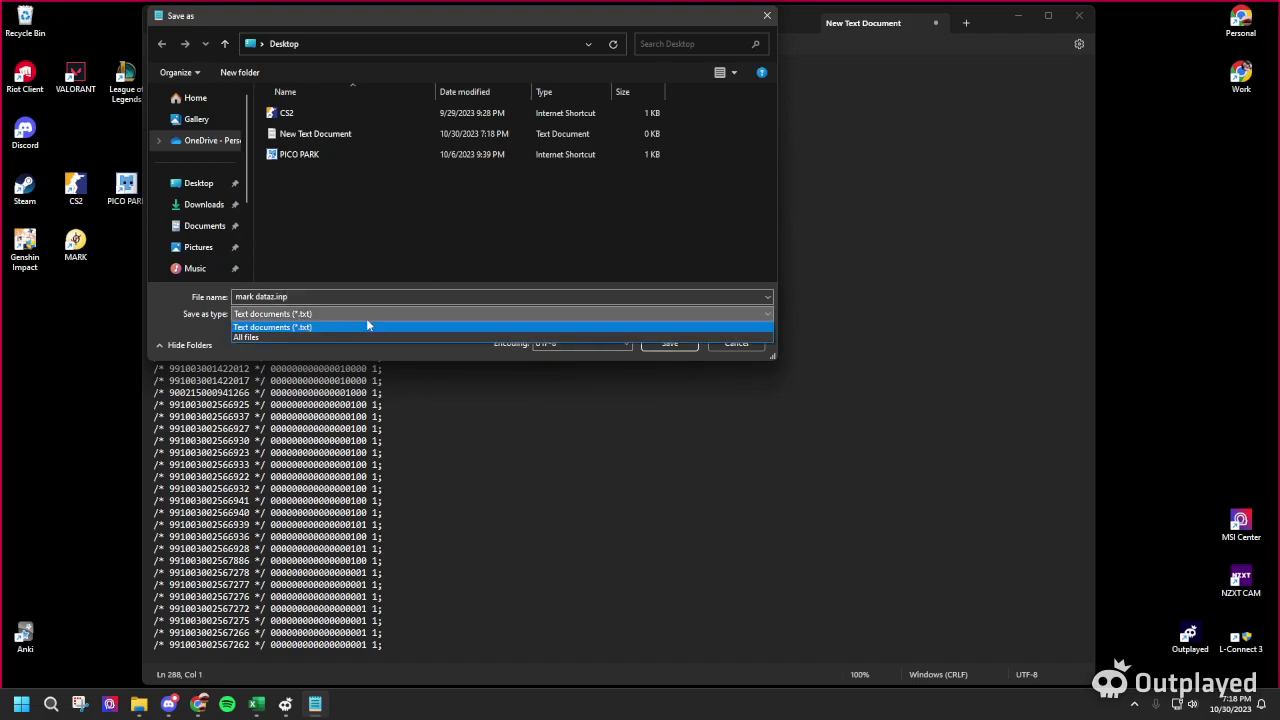
left_click(265, 337)
left_click(689, 343)
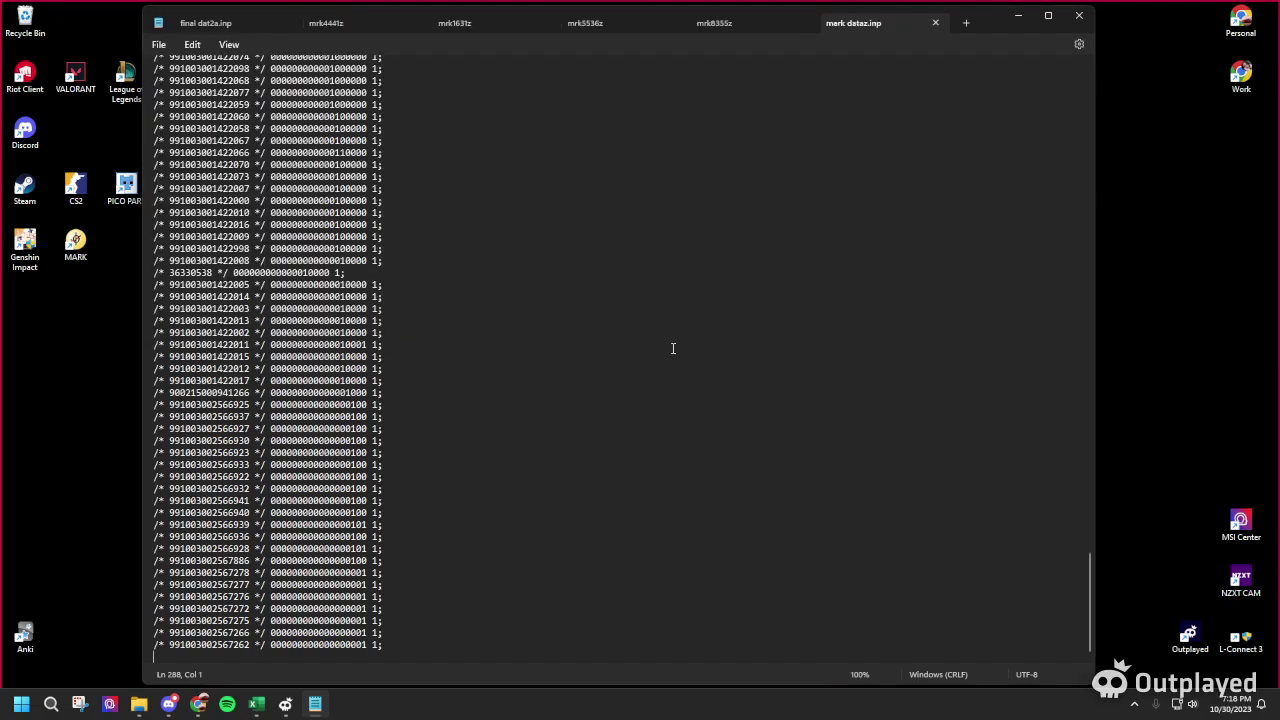
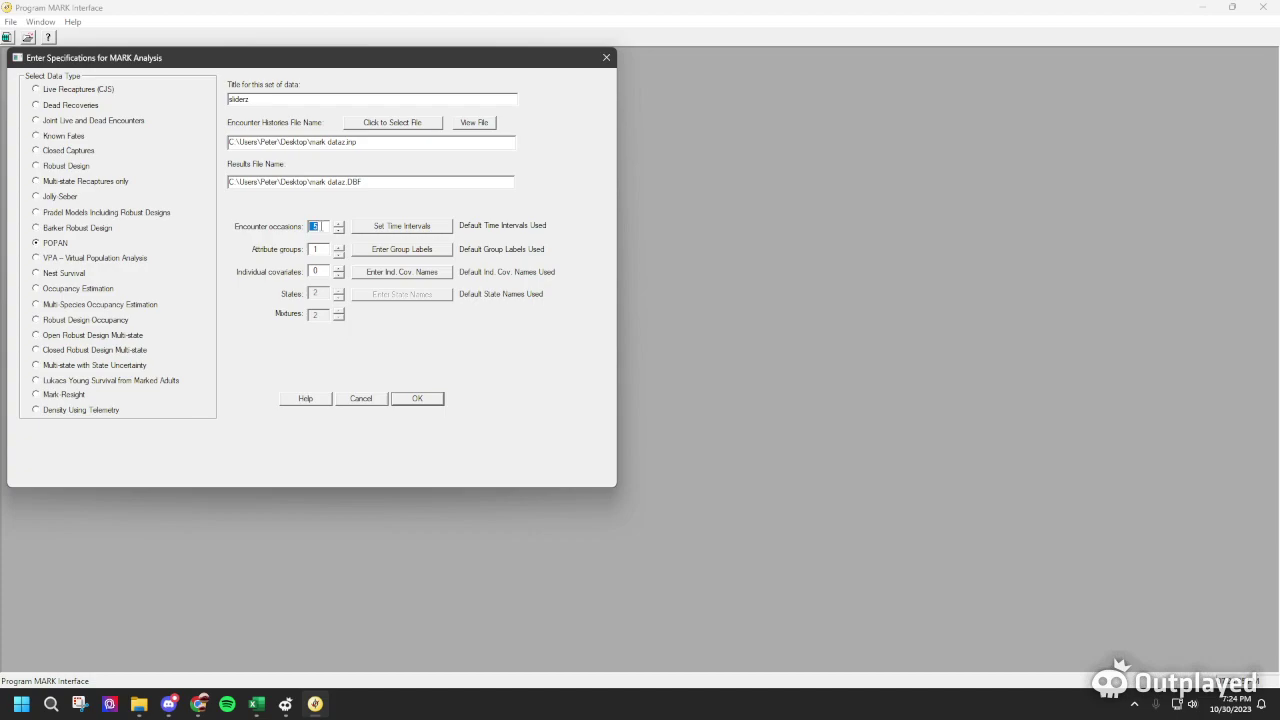
Set 18 encounter occasions and enter the time intervals 7, 14, 7, 343, 7, 14, 336, 7, 7, 350, 7, 7, 7, 350, 7, 7, 7
key("BackSpace")
left_click(425, 231)
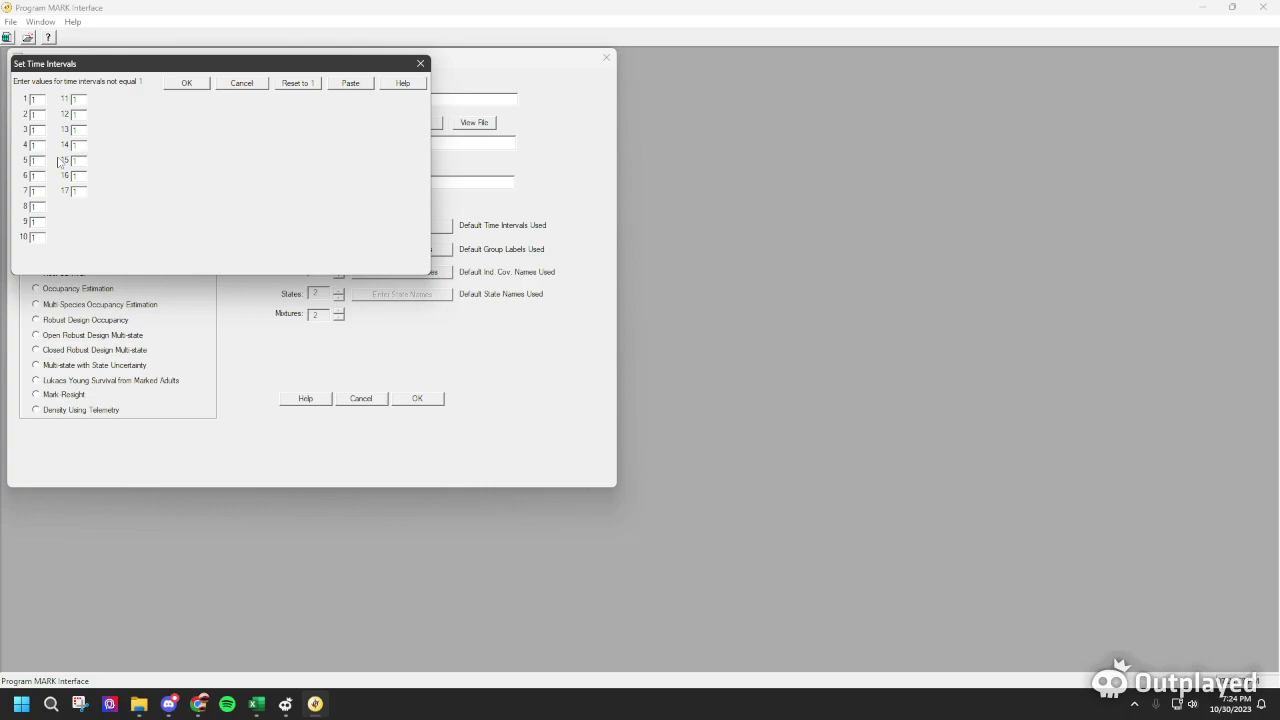
double_click(33, 100)
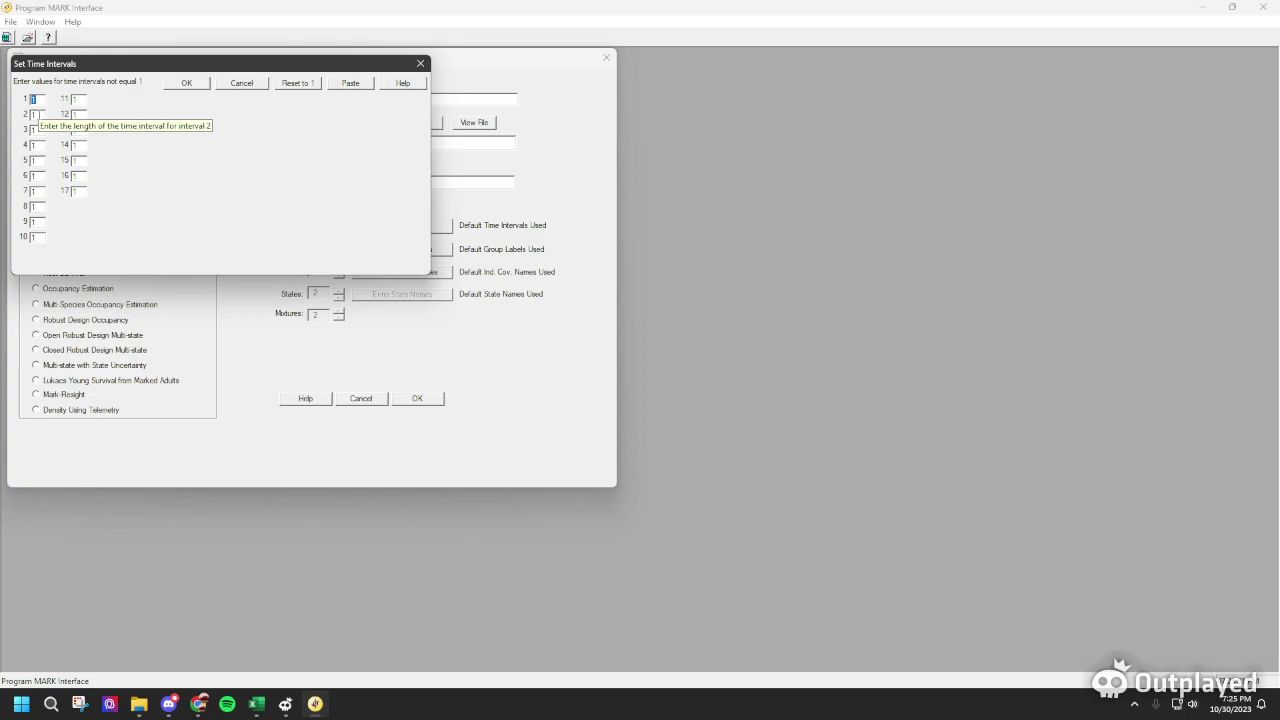
double_click(33, 115)
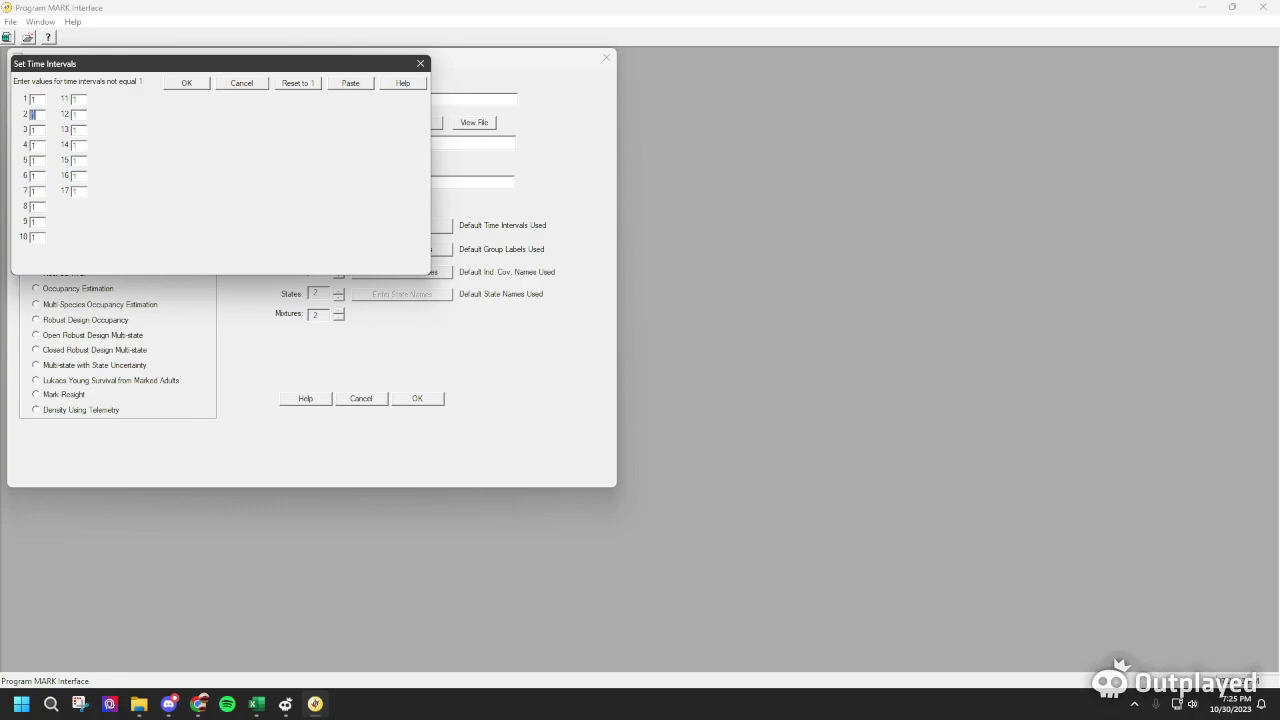
double_click(36, 100)
type("14")
type("336")
left_click_drag(140, 64, 236, 206)
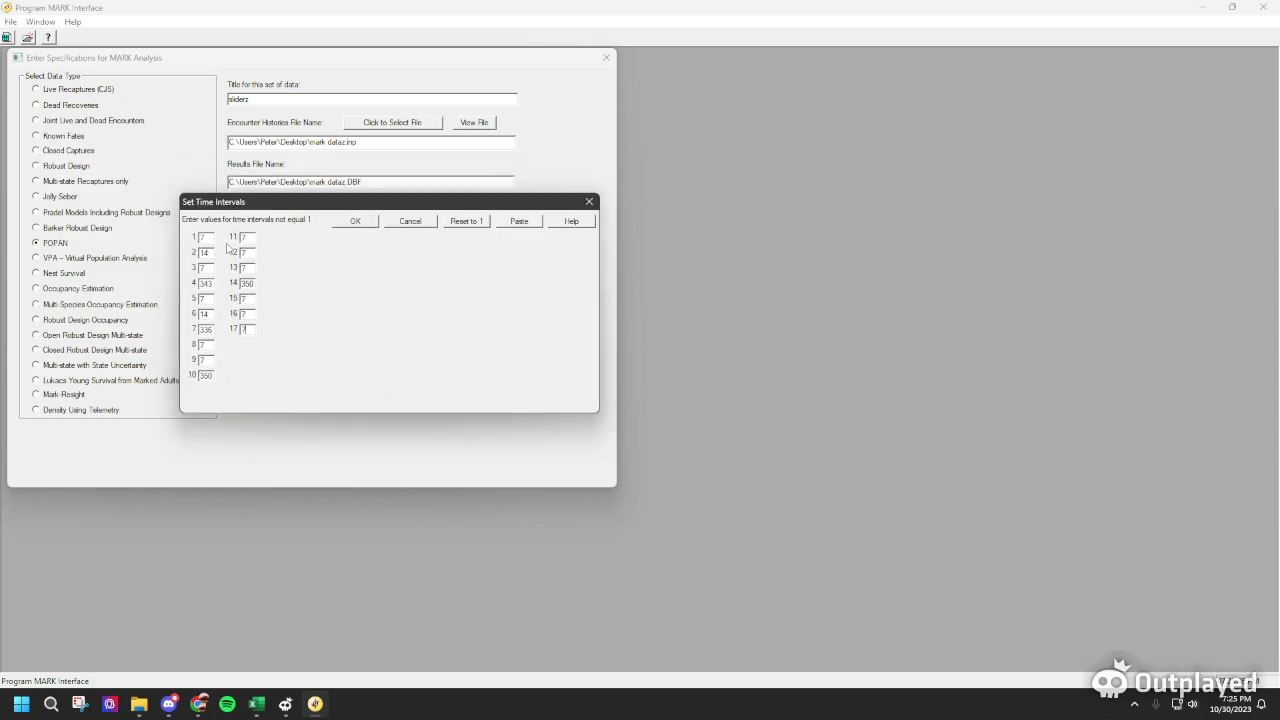
left_click(364, 224)
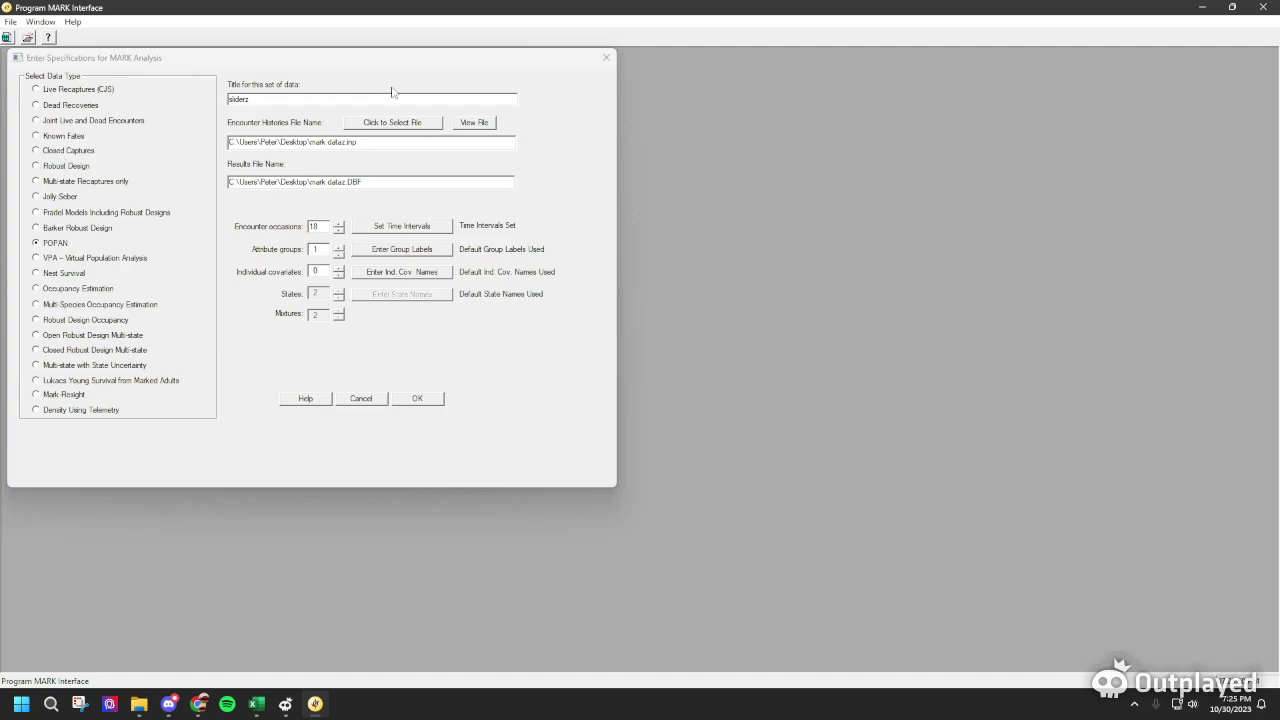
Accept the POPAN analysis specifications and open the parameter index matrices for p, pent and N
left_click(420, 398)
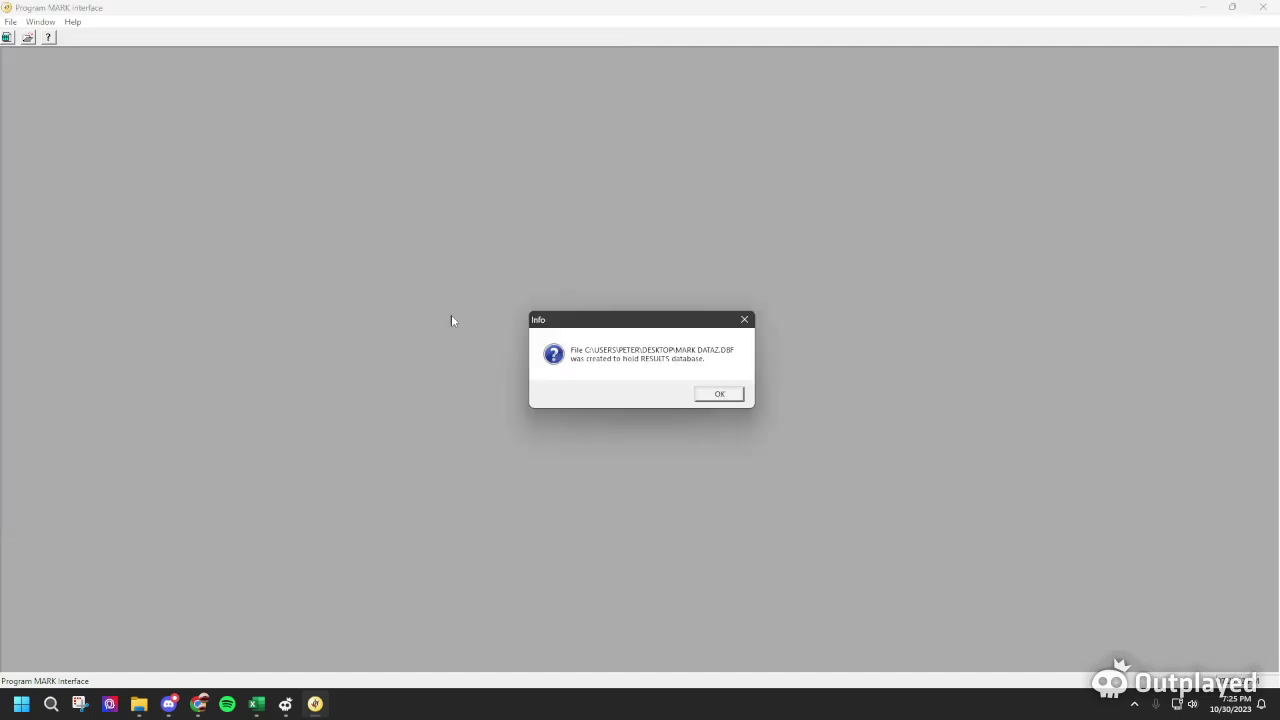
left_click(719, 395)
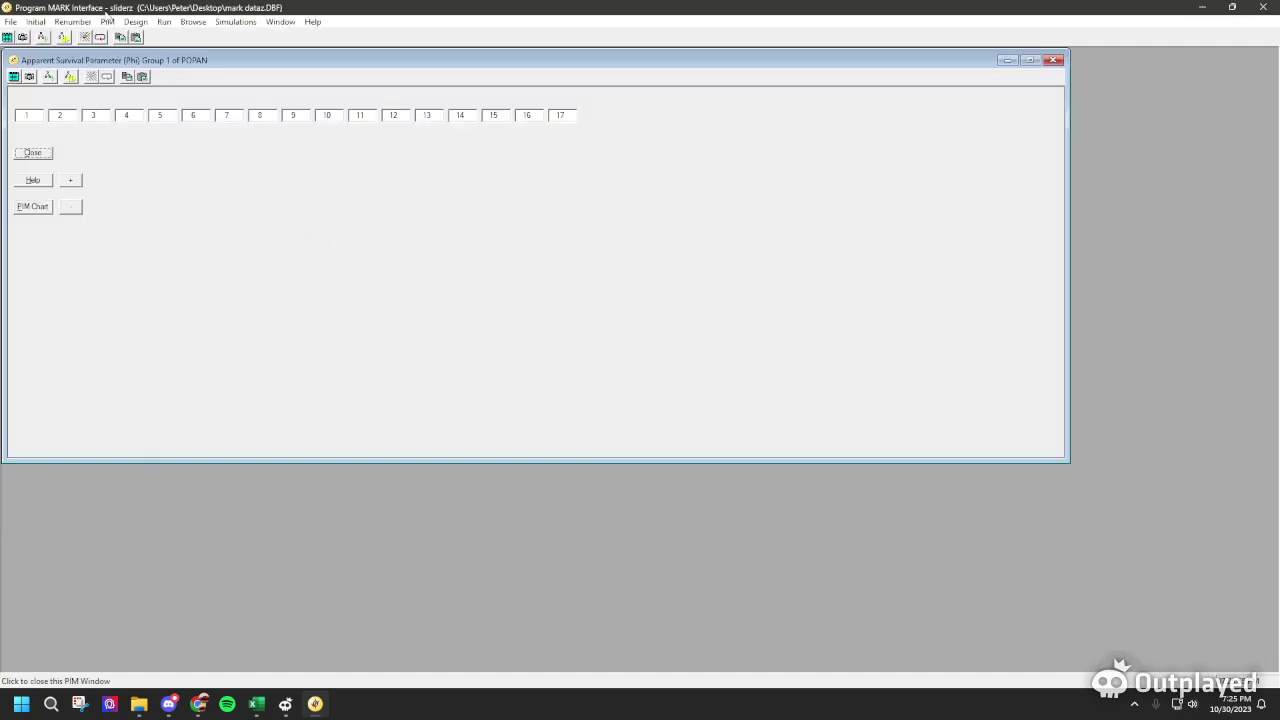
left_click(107, 22)
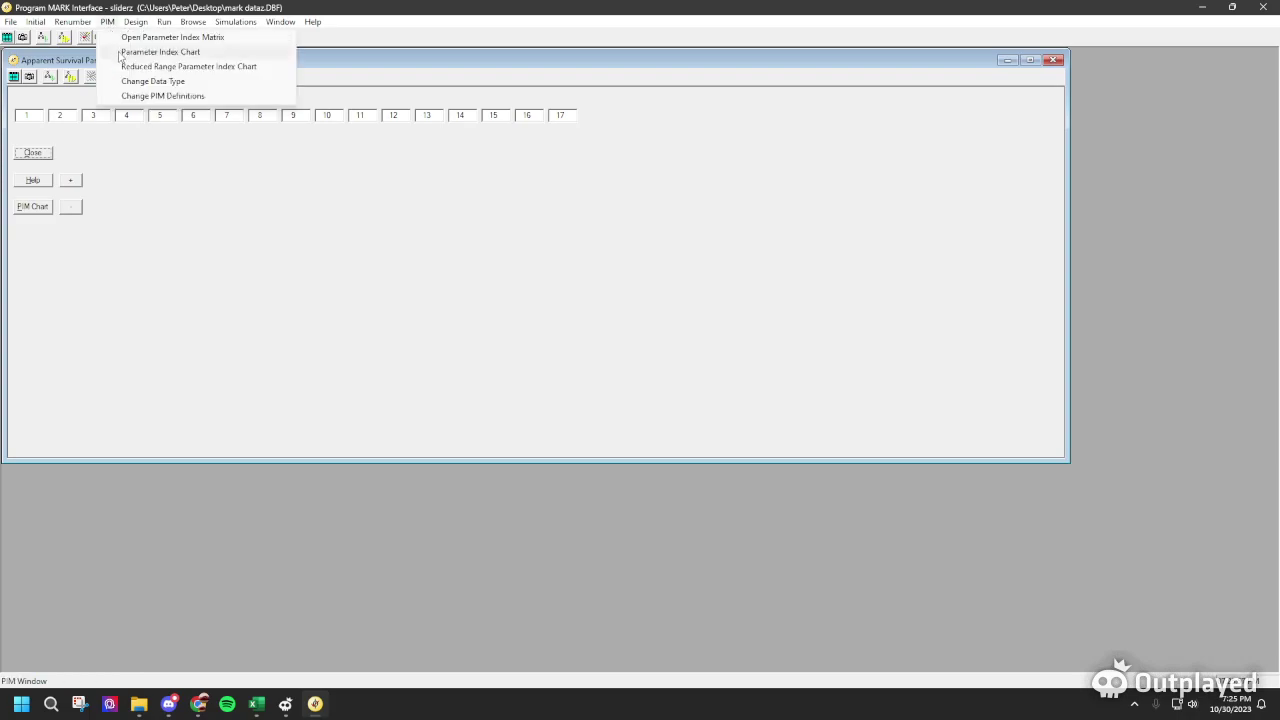
left_click(121, 38)
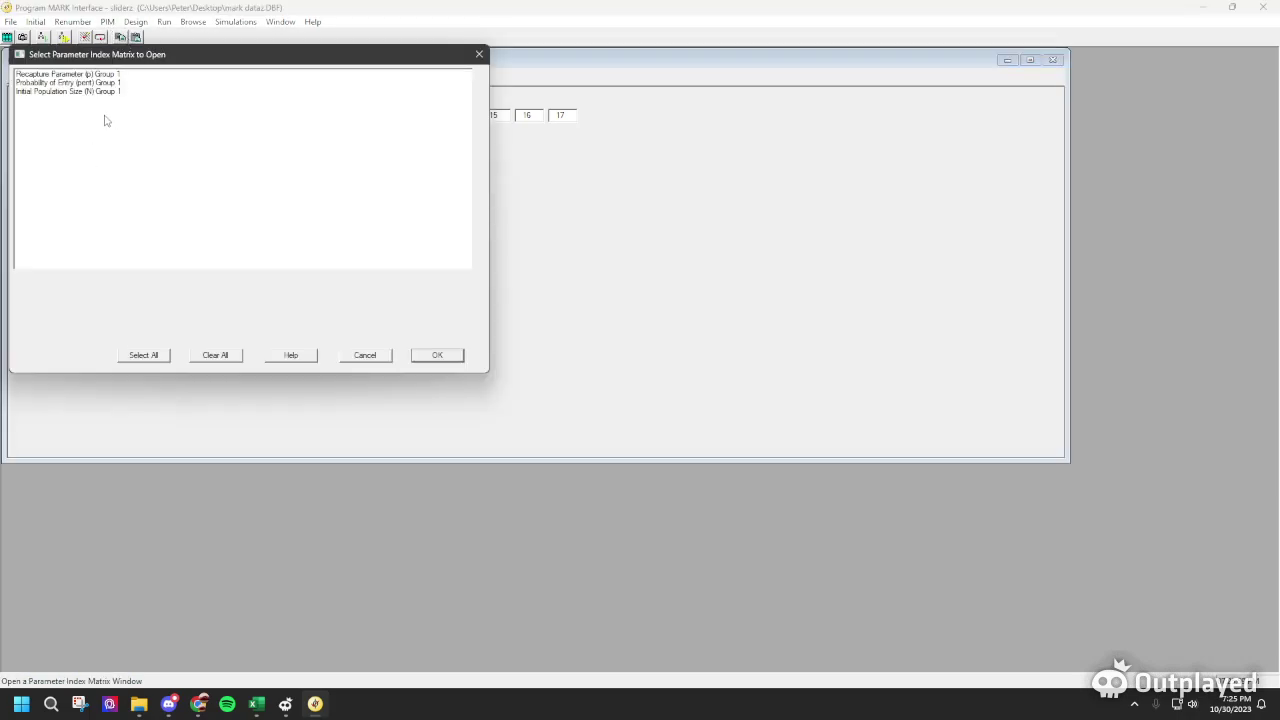
left_click(146, 352)
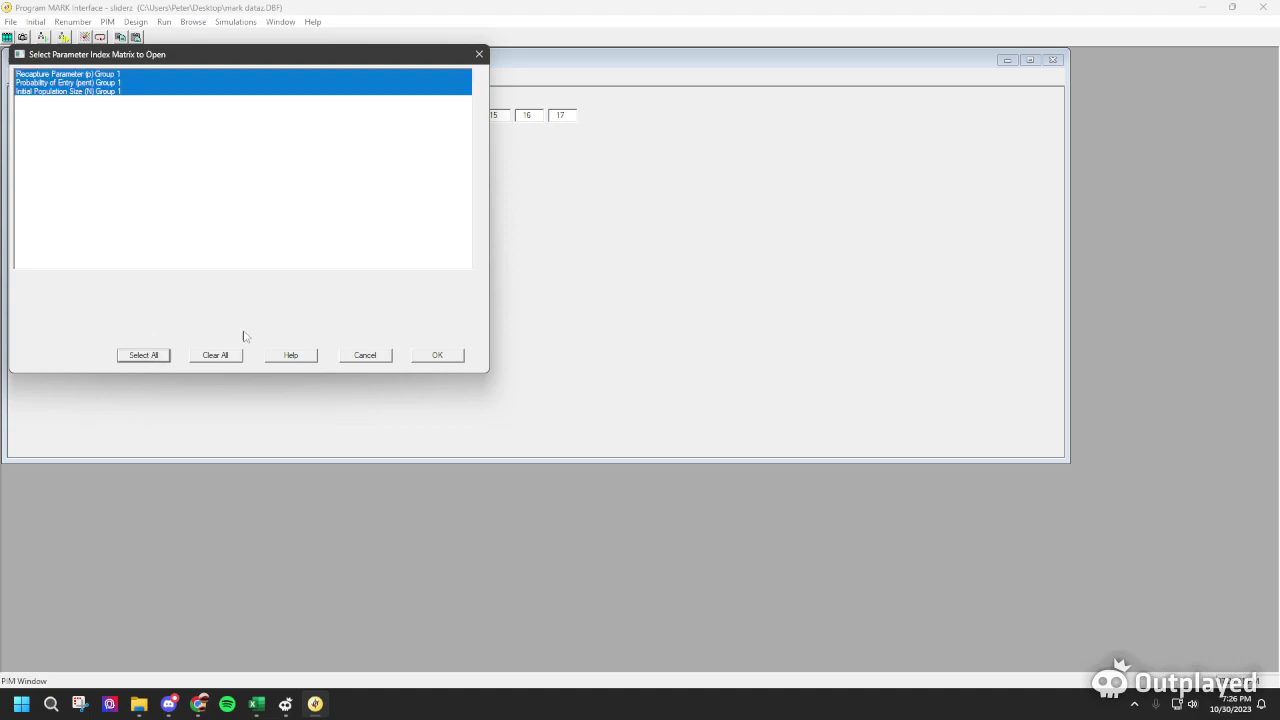
left_click(446, 358)
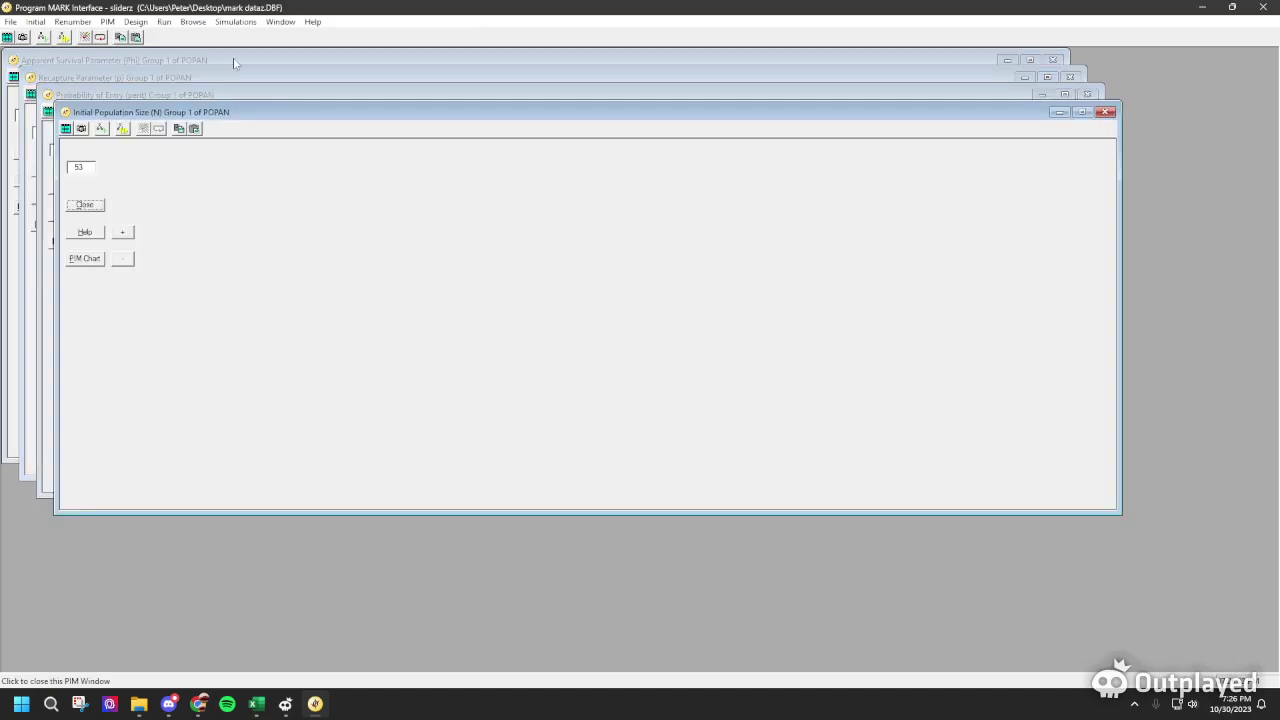
Run the current model as {p(t),phi(t),pent(t)} with the Parm-Specific link function and an identity design matrix
left_click(175, 22)
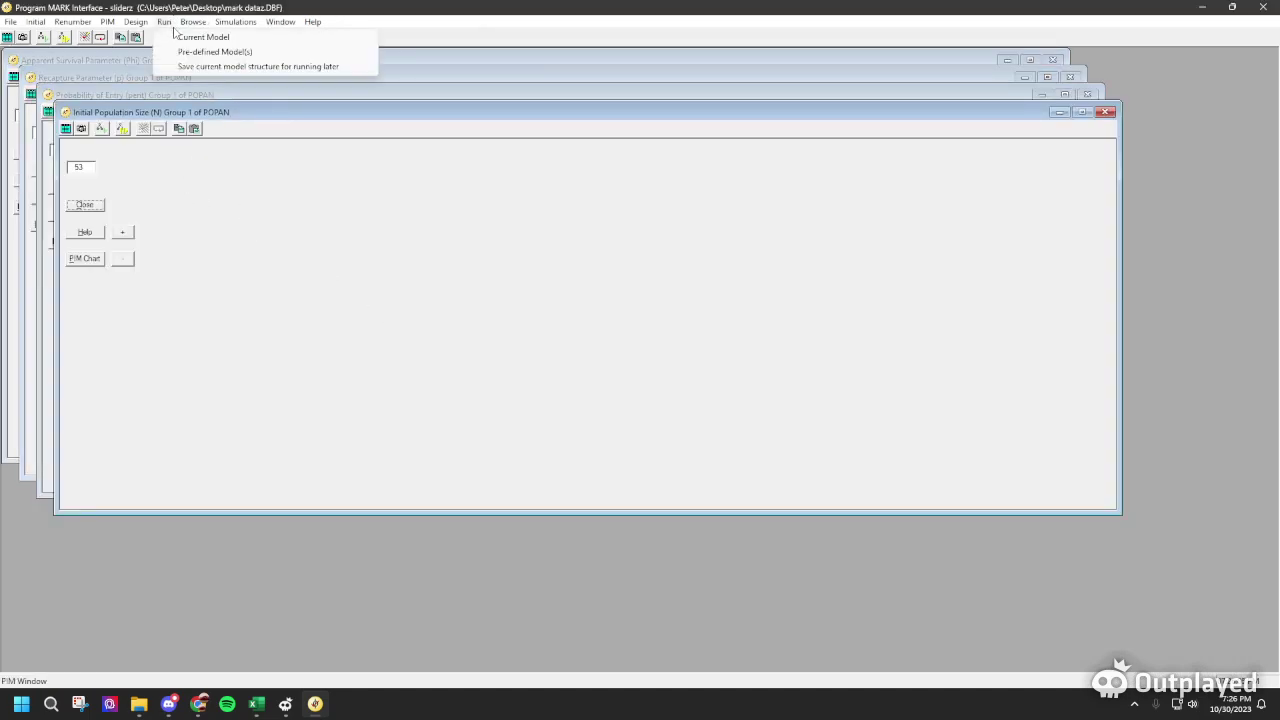
left_click(181, 40)
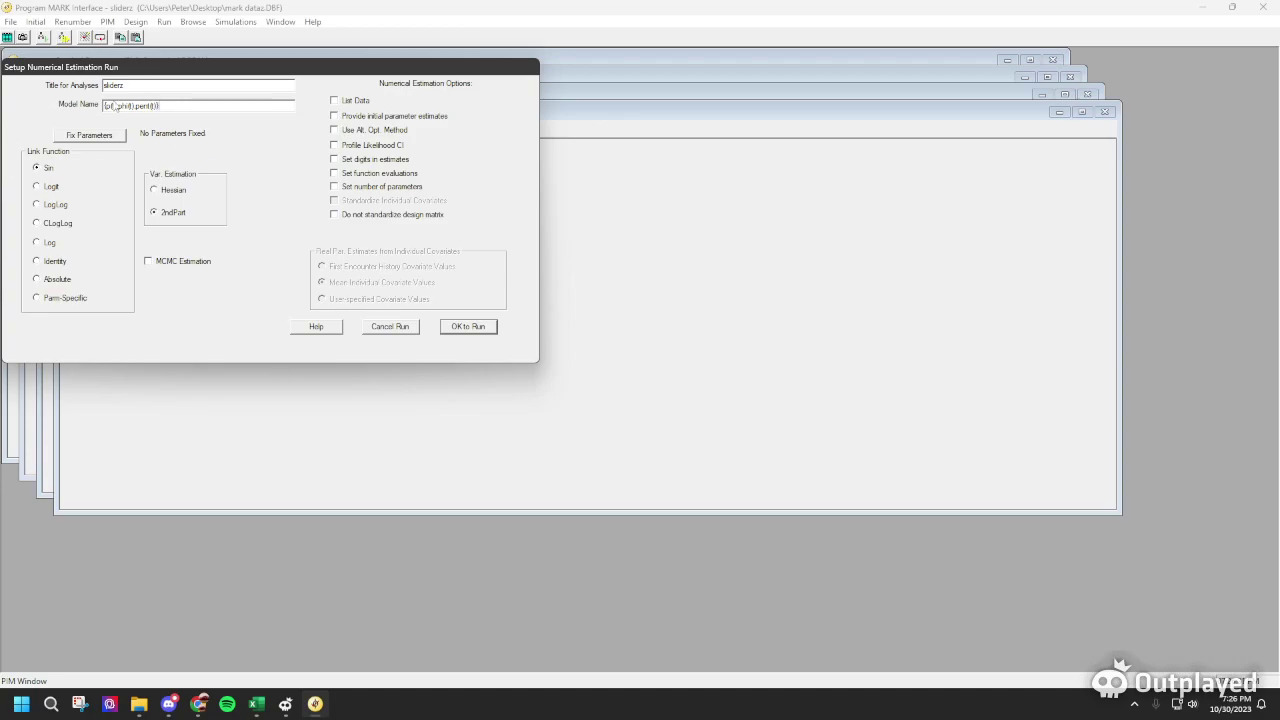
left_click(86, 296)
left_click(472, 328)
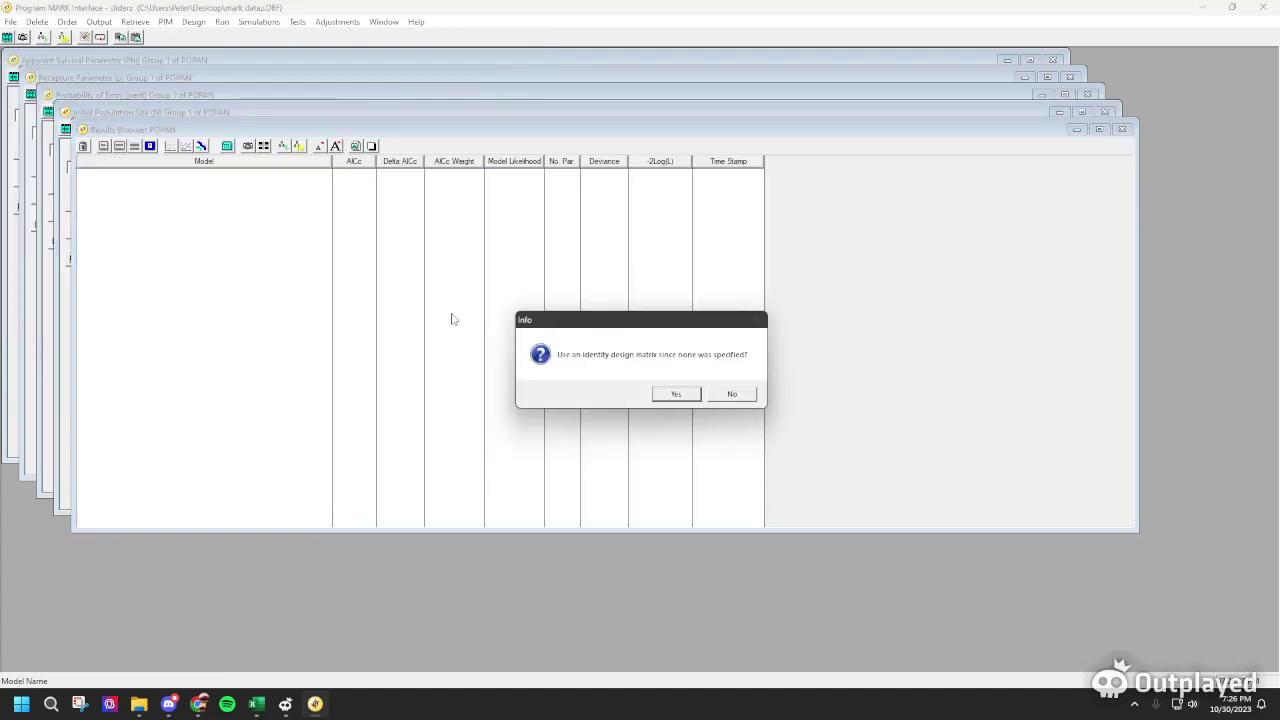
left_click(662, 396)
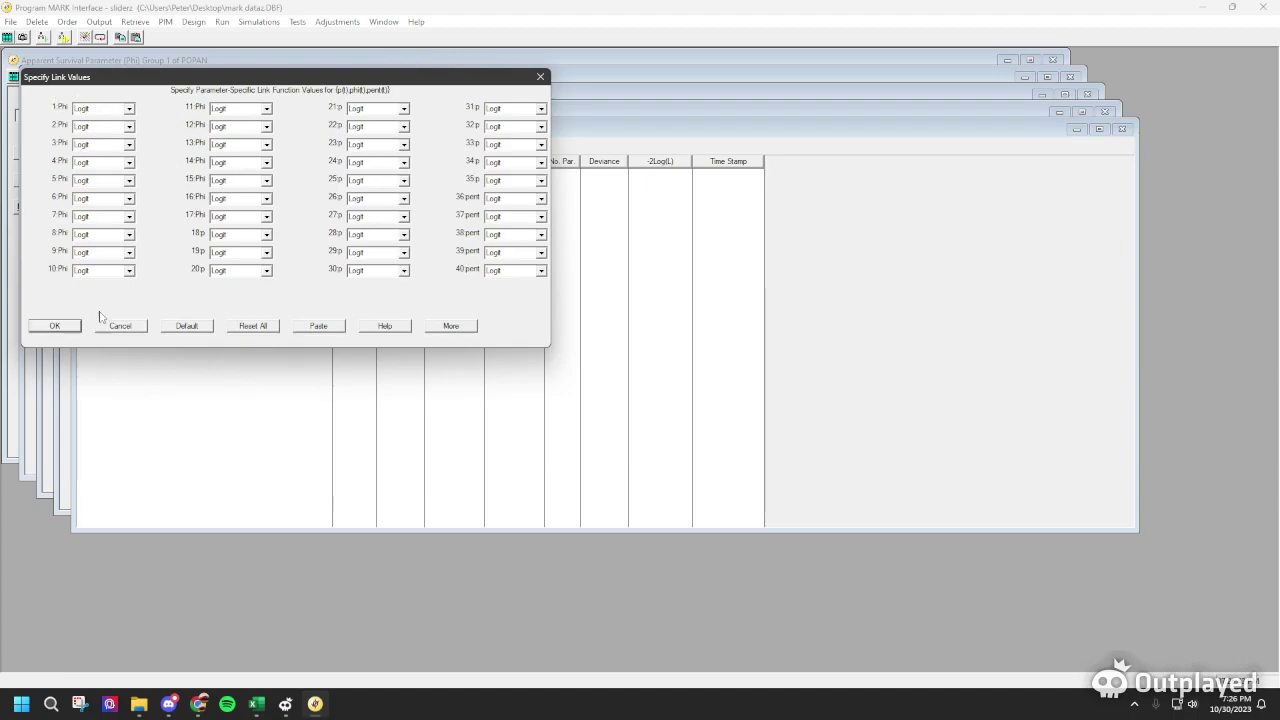
Set the link function of the pent parameters 36 to 40 to MLogit(1)
left_click(540, 199)
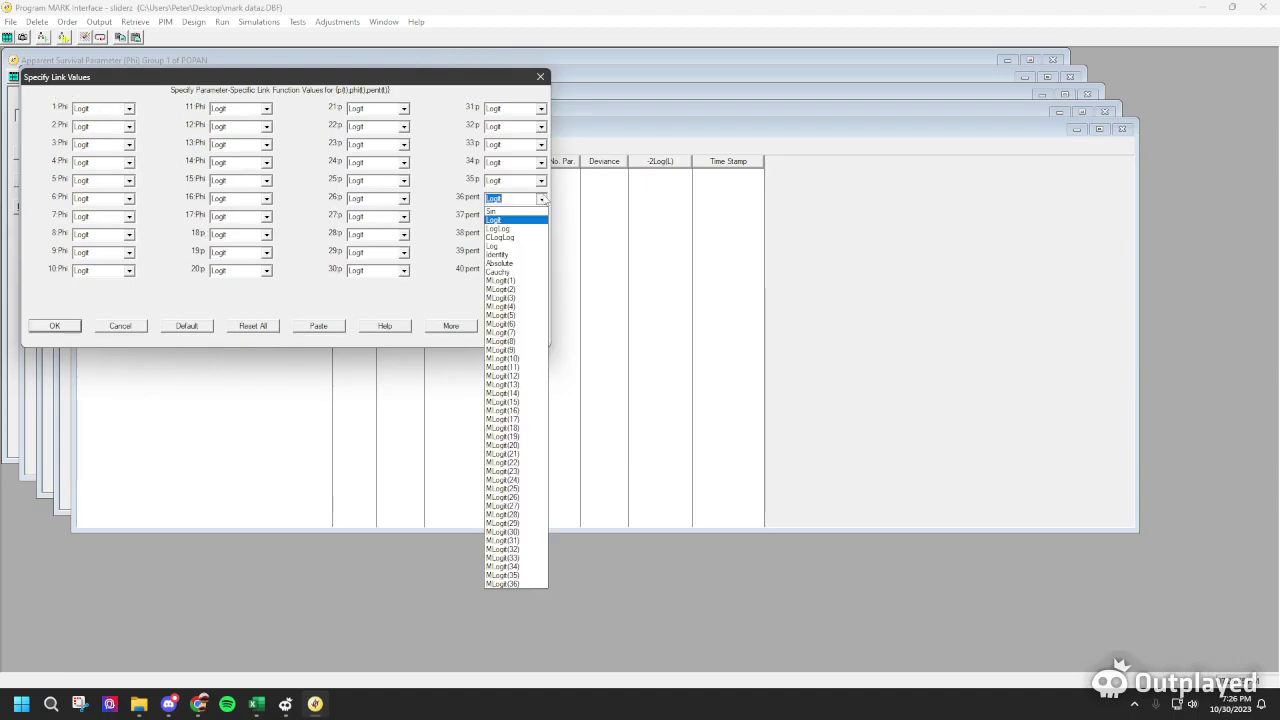
left_click(515, 286)
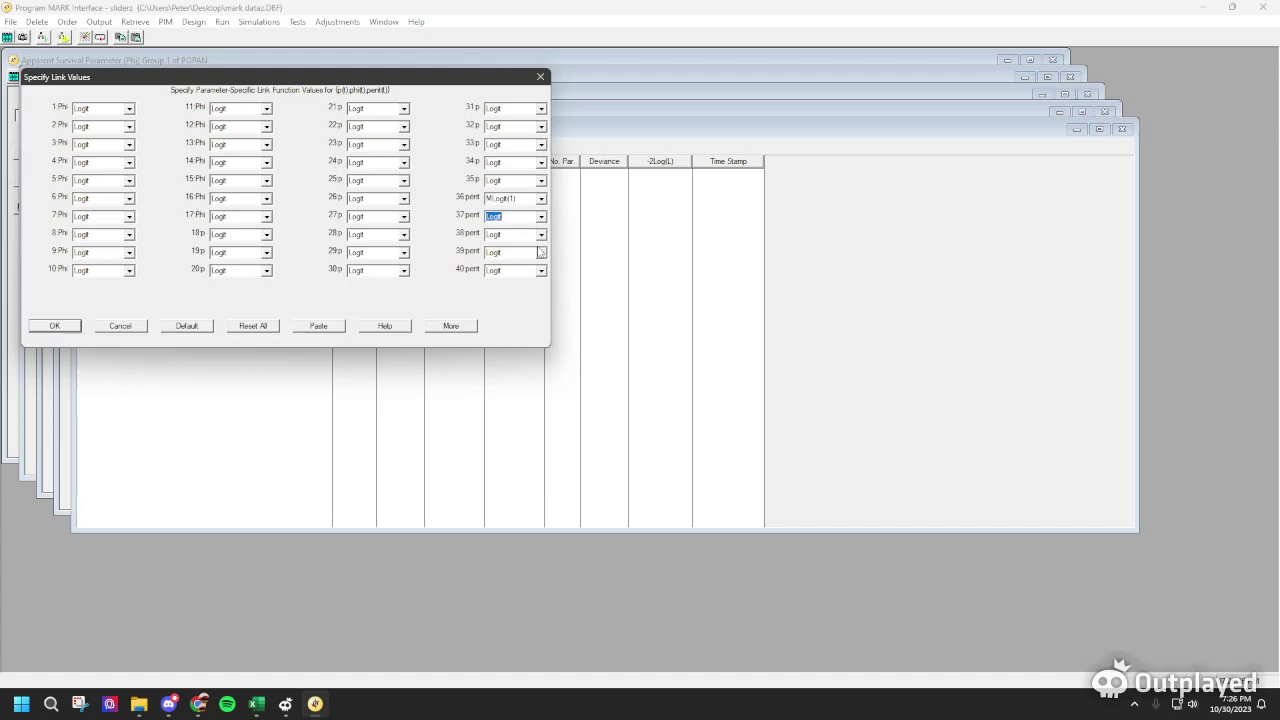
left_click(541, 216)
left_click(503, 296)
left_click(541, 234)
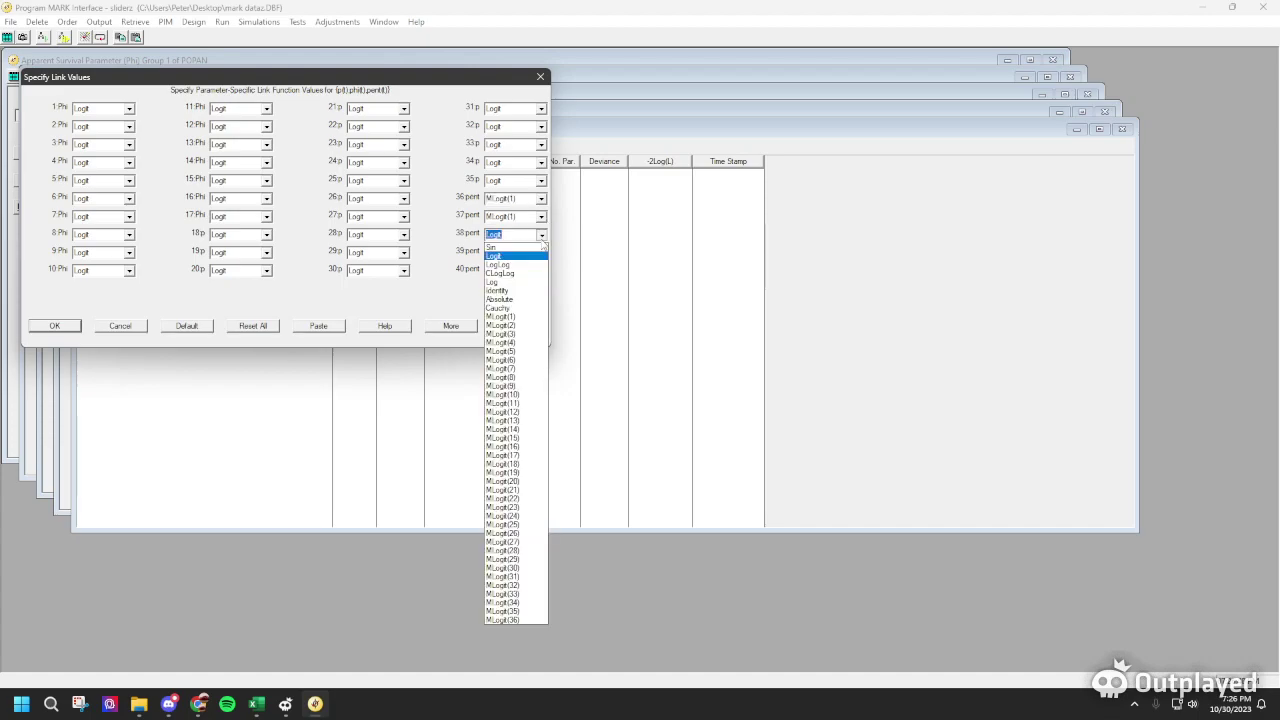
left_click(503, 316)
left_click(541, 252)
left_click(503, 334)
left_click(541, 270)
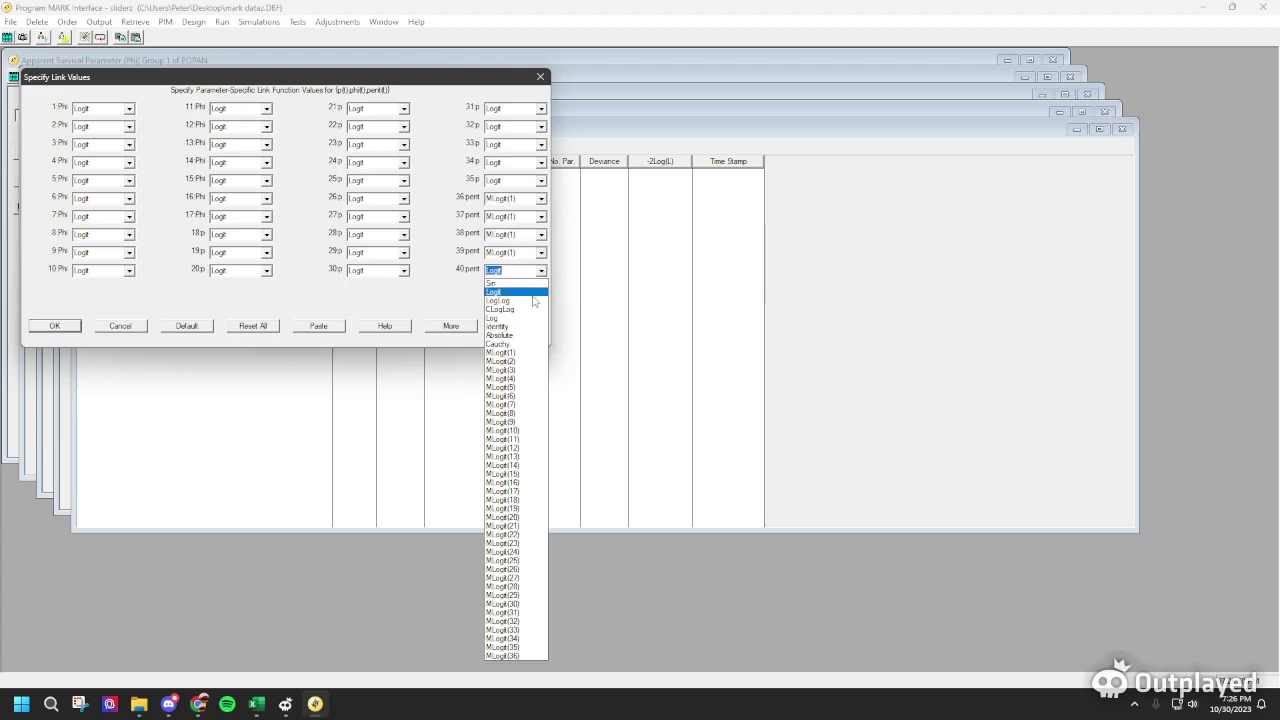
left_click(503, 352)
Set the link function of the pent parameters 41 to 50 to MLogit(1)
left_click(448, 326)
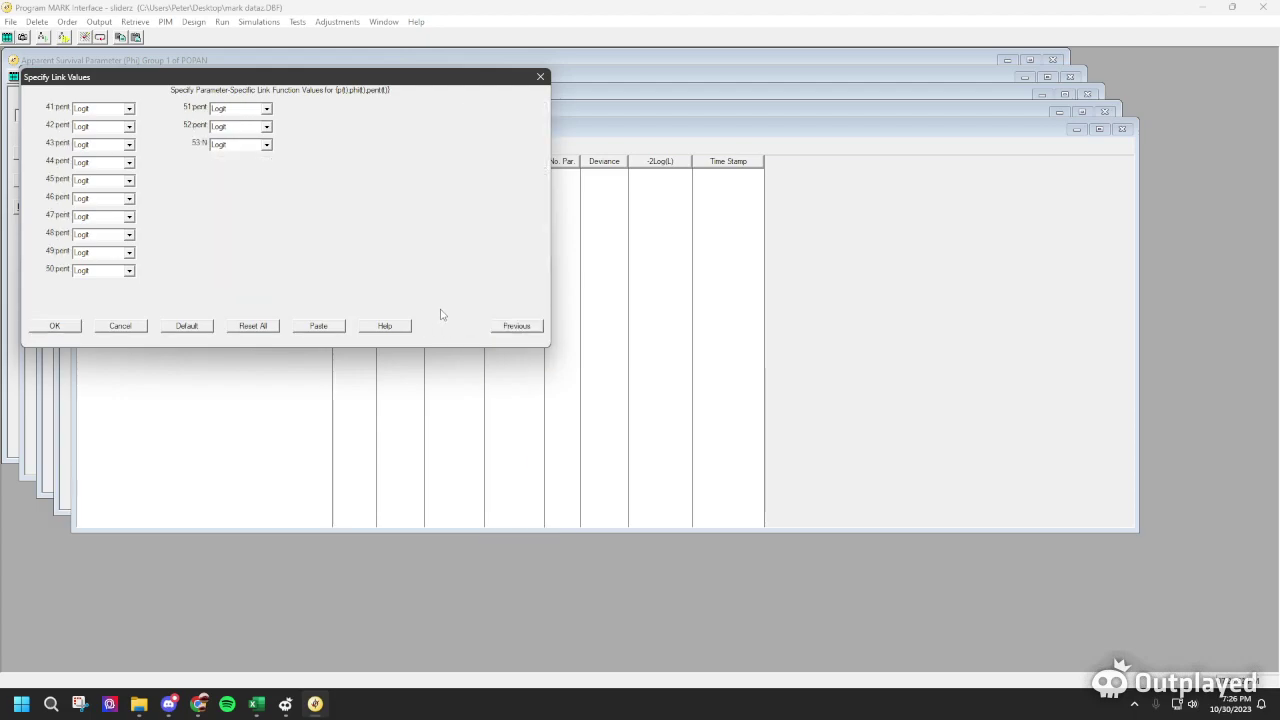
left_click(129, 108)
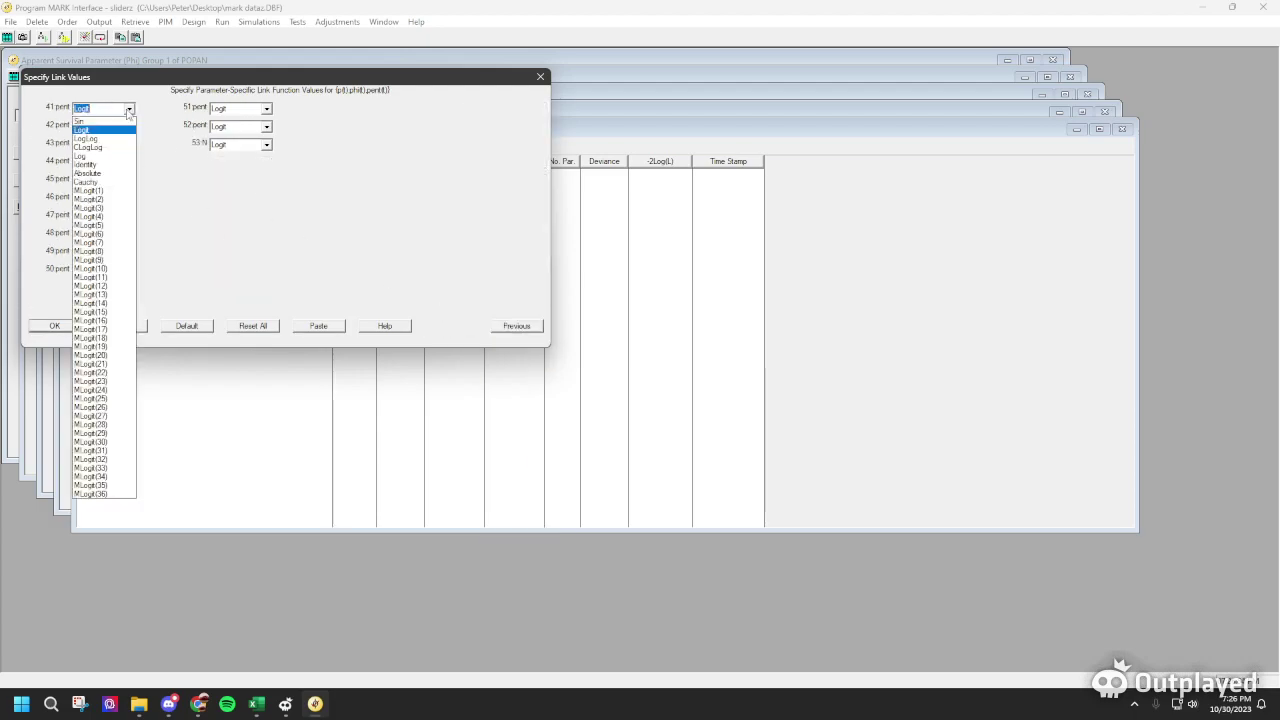
left_click(95, 190)
left_click(129, 126)
left_click(90, 208)
left_click(129, 144)
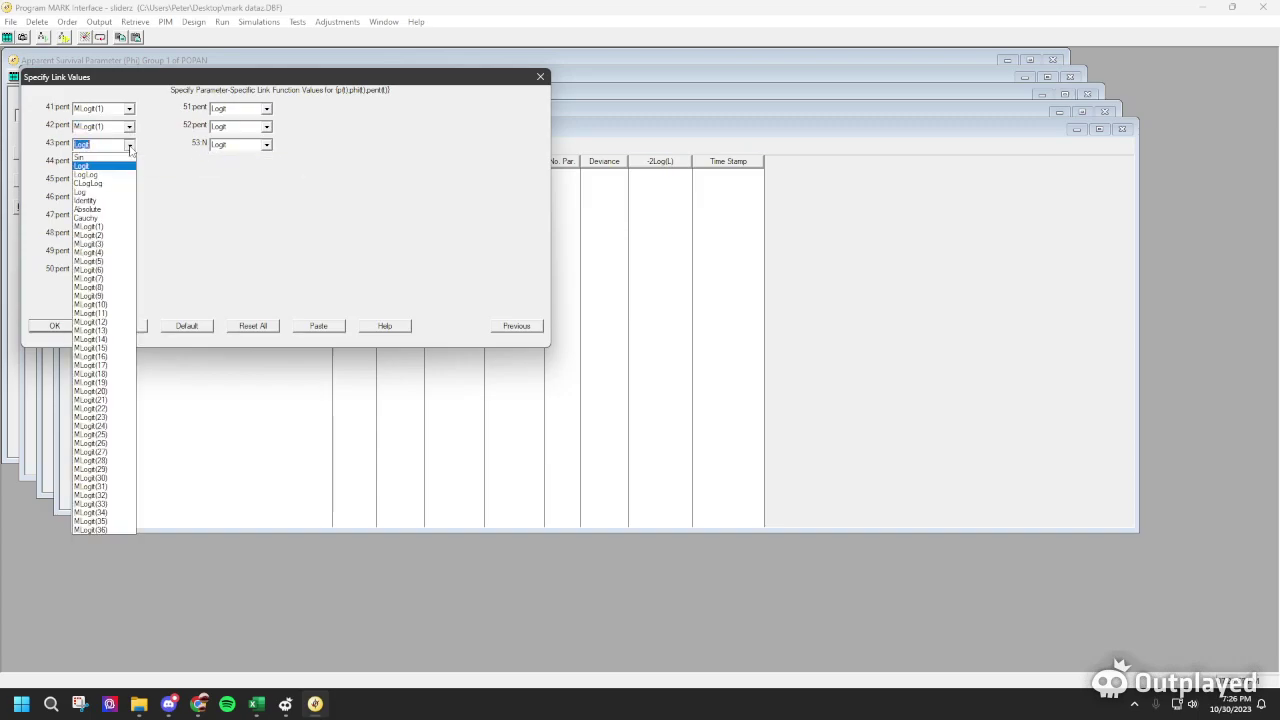
left_click(90, 226)
left_click(129, 162)
left_click(90, 244)
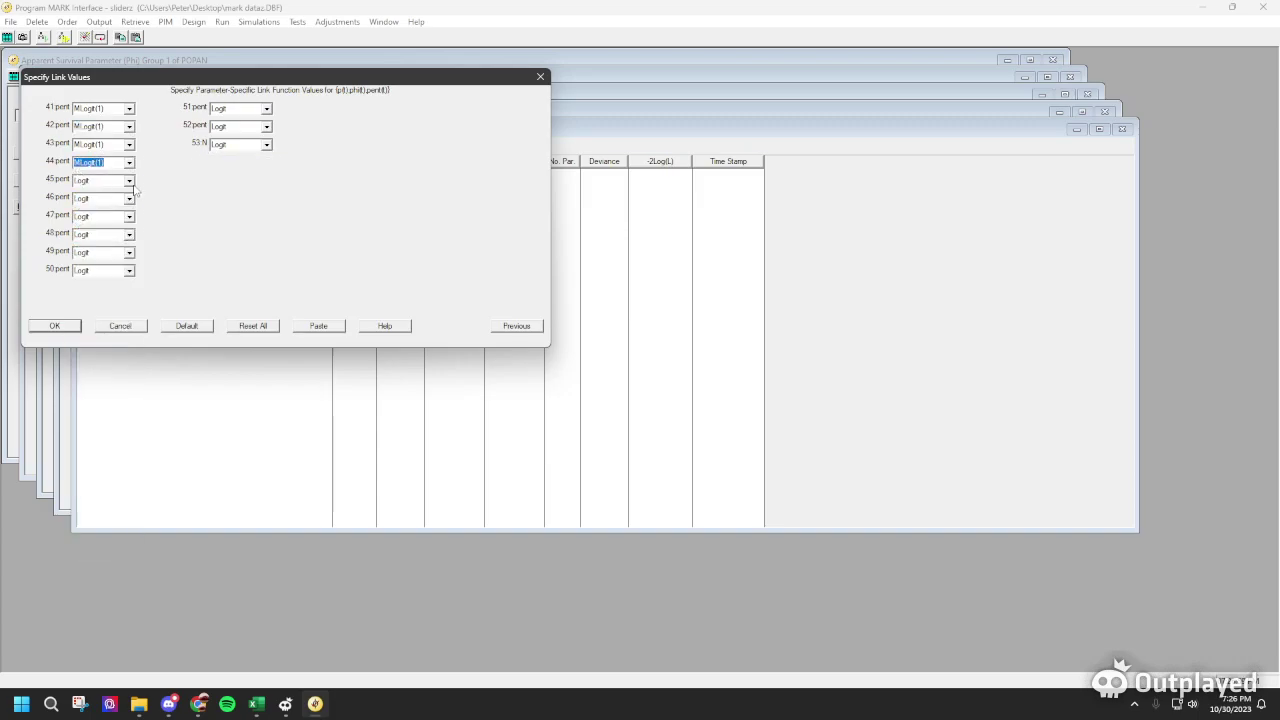
left_click(129, 180)
left_click(90, 262)
left_click(129, 198)
left_click(90, 280)
left_click(129, 216)
left_click(100, 299)
left_click(129, 234)
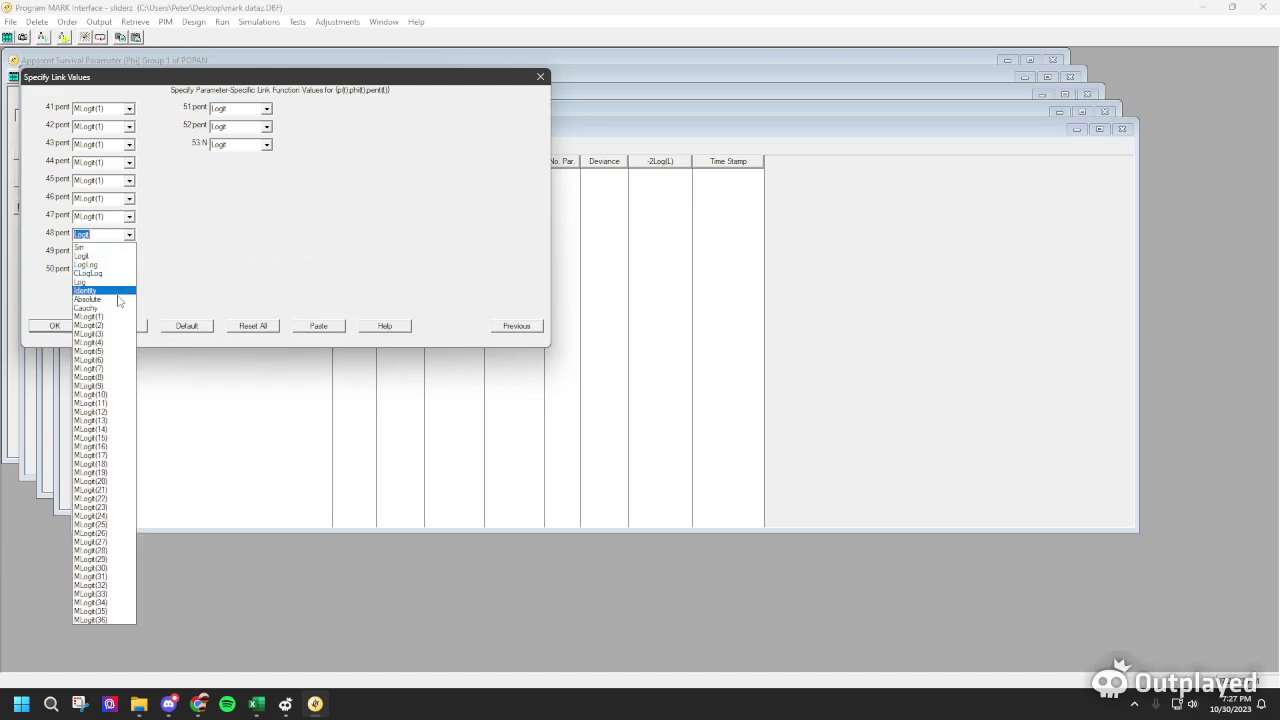
left_click(90, 316)
left_click(129, 252)
left_click(90, 334)
left_click(129, 270)
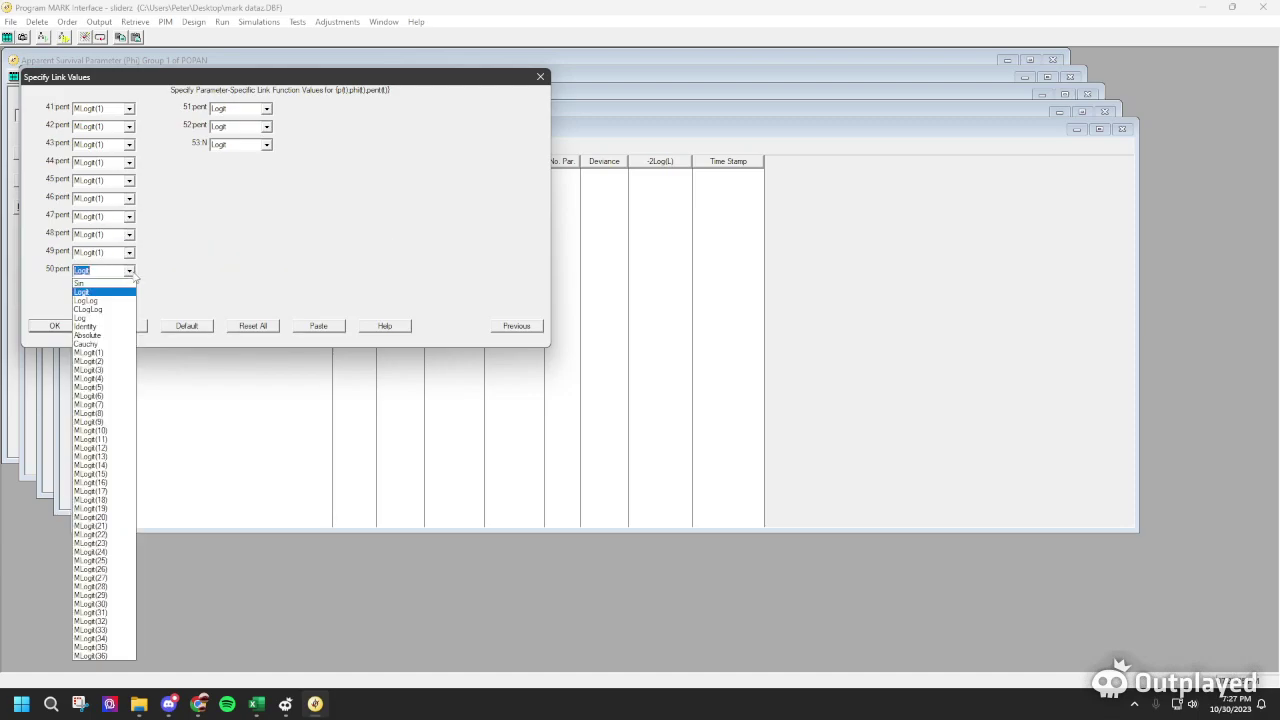
left_click(90, 352)
Set the link function of the last two pent parameters, 51 and 52, to MLogit(1)
left_click(266, 108)
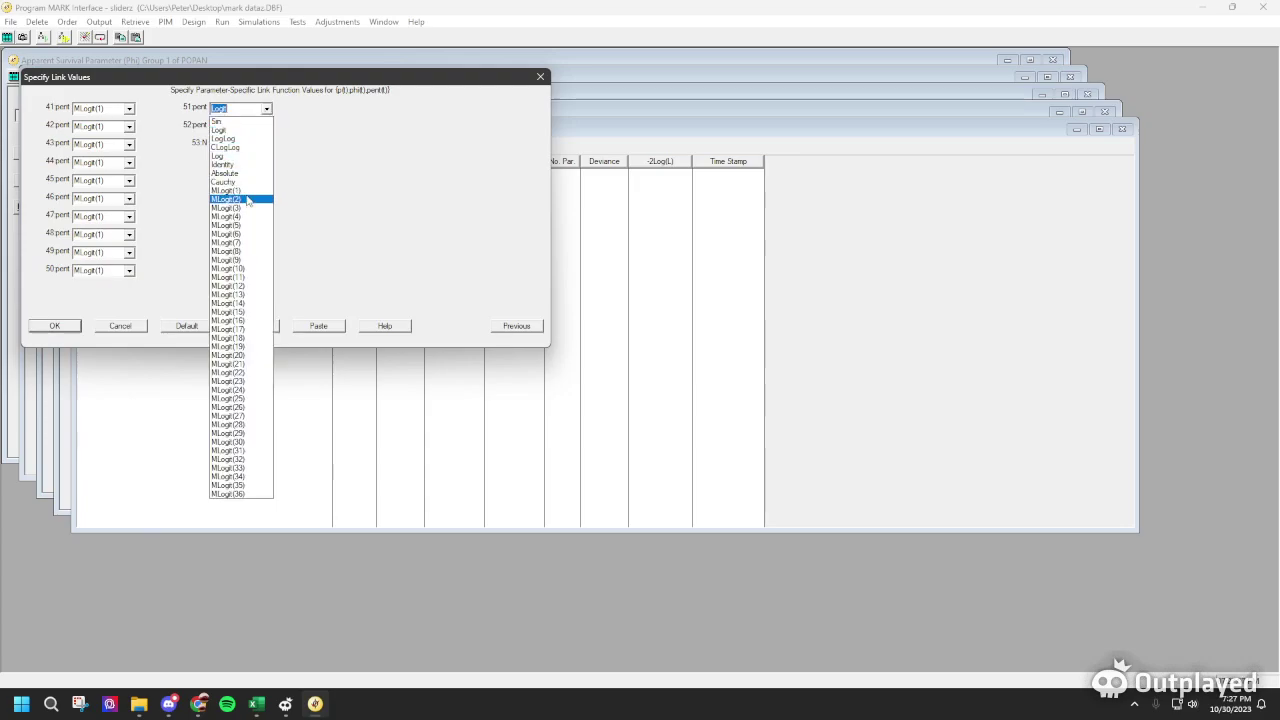
left_click(240, 199)
left_click(267, 109)
left_click(225, 190)
left_click(266, 126)
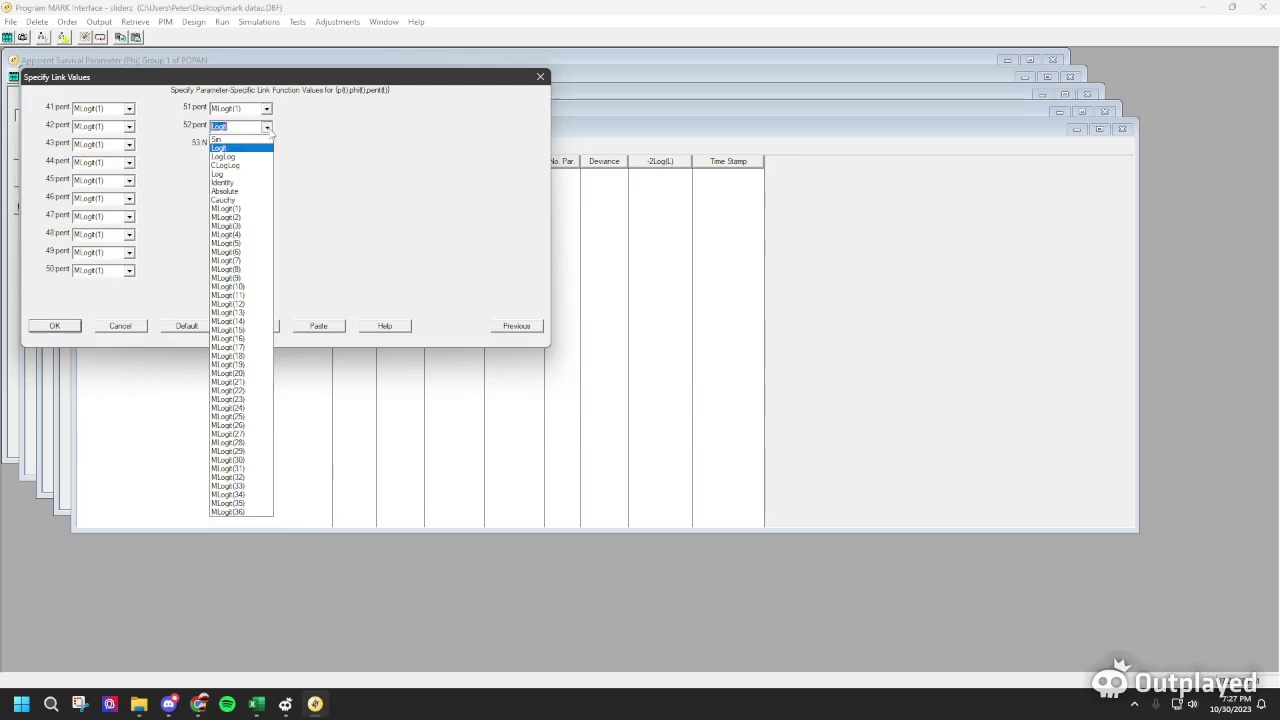
left_click(225, 208)
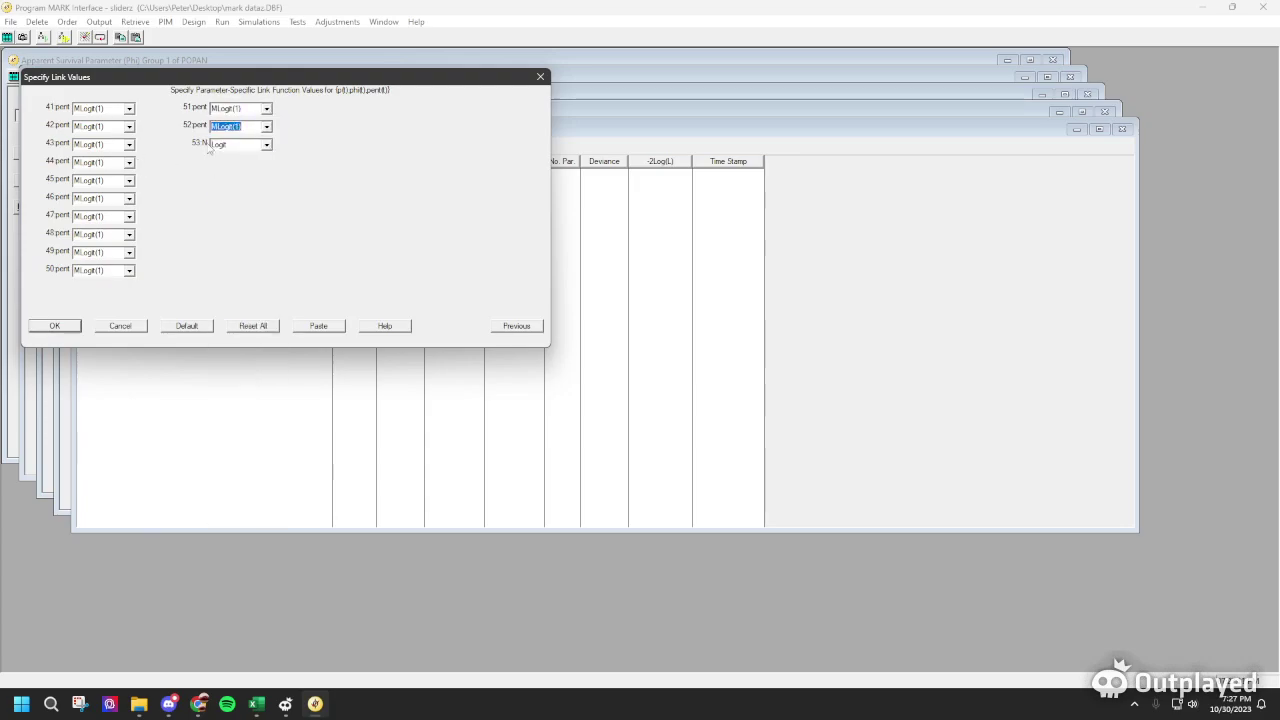
Set the link function of parameter 53 (N) to Log, review both pages of link values and accept them
left_click(267, 145)
left_click(230, 191)
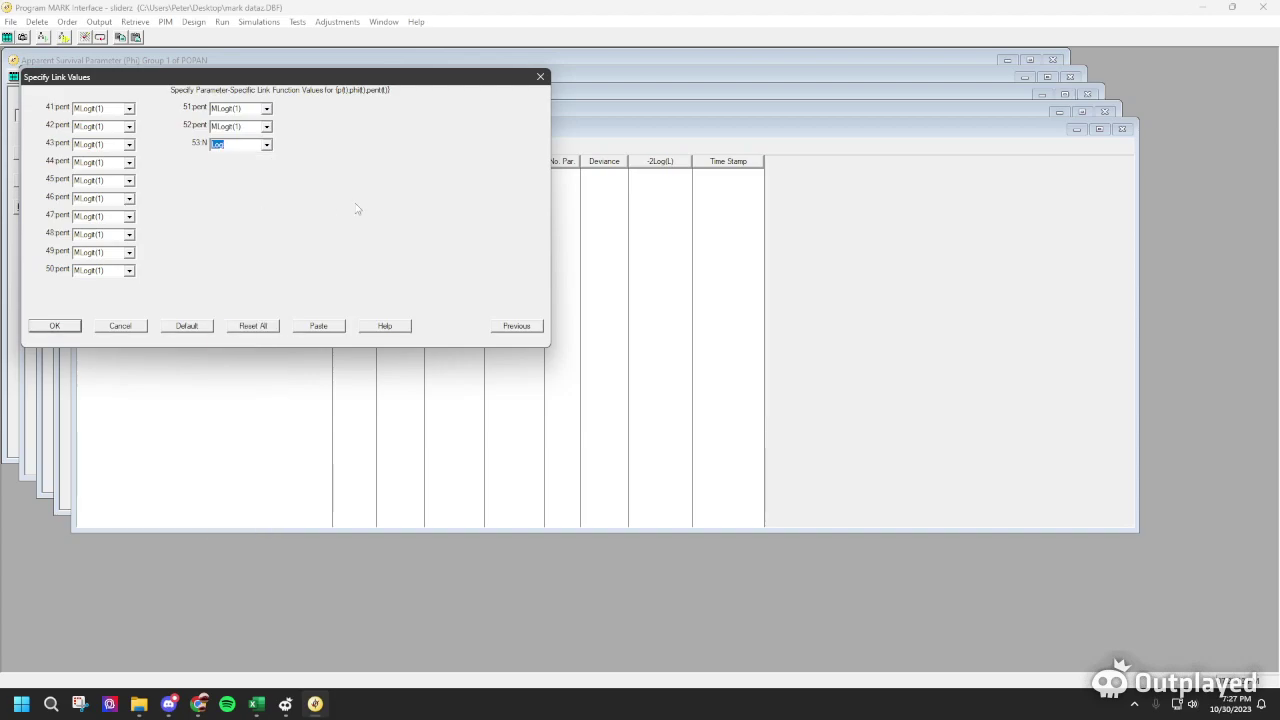
left_click(510, 326)
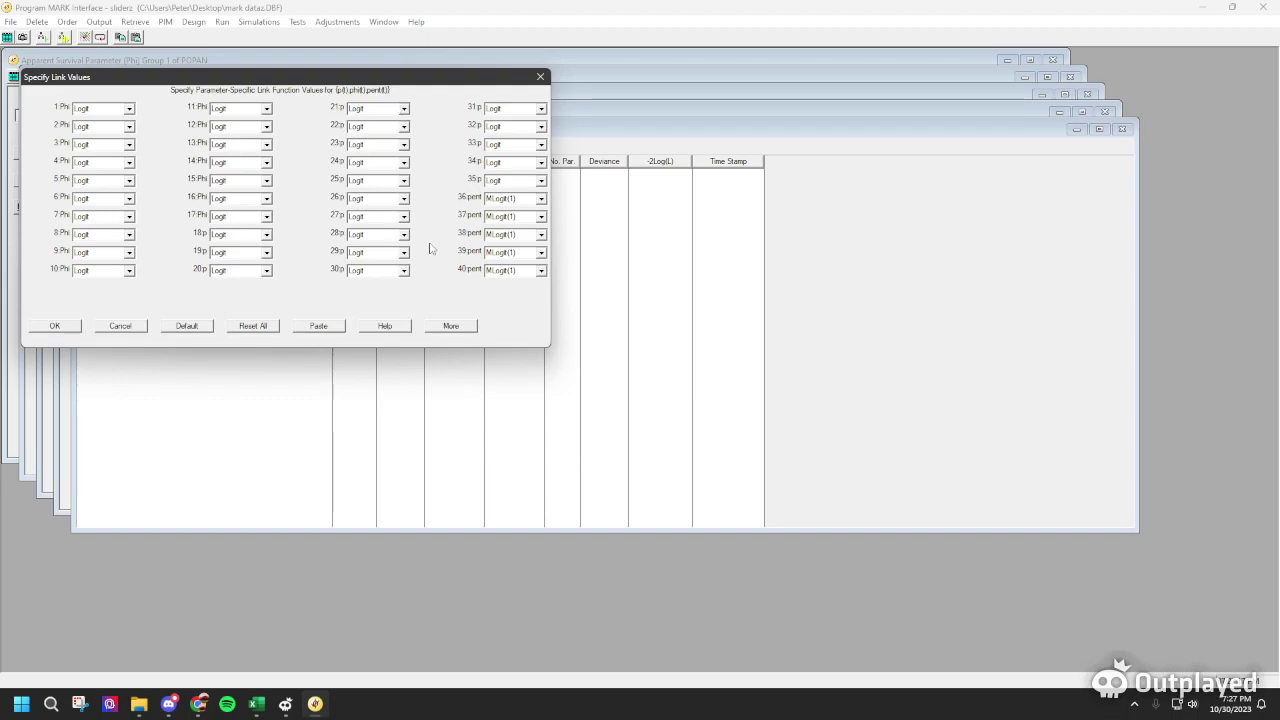
left_click(453, 326)
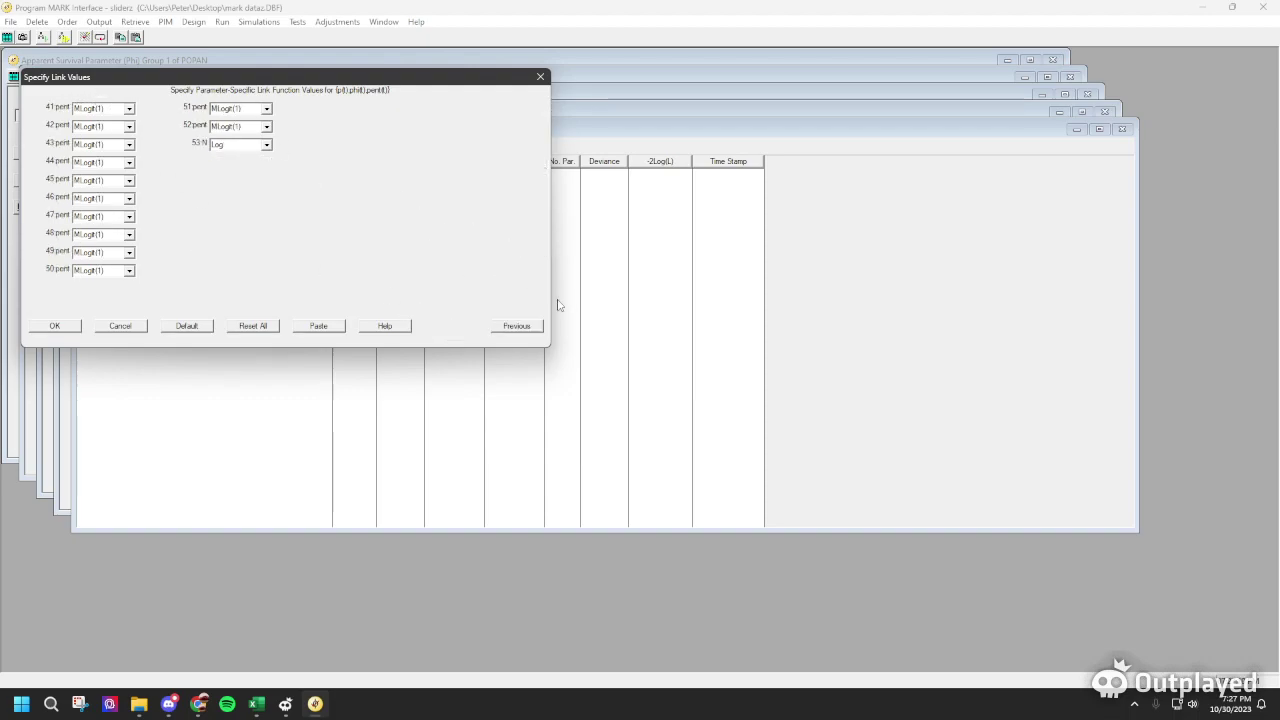
left_click(516, 326)
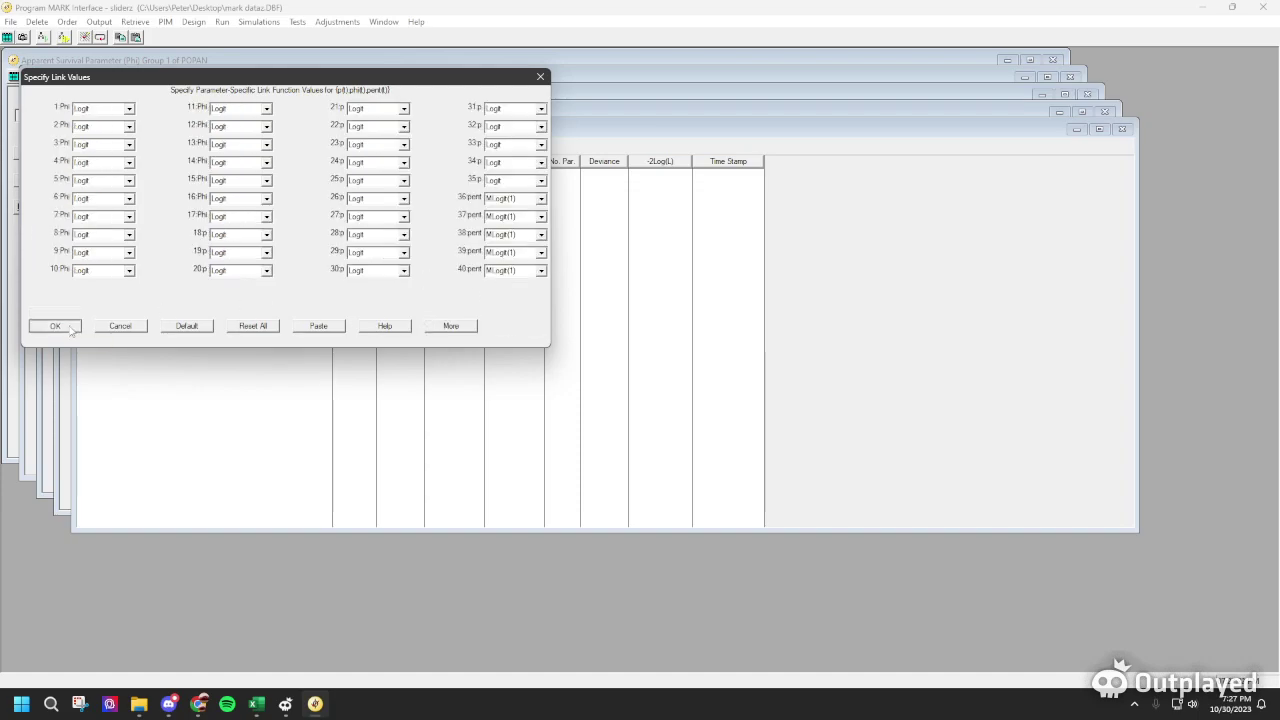
left_click(72, 329)
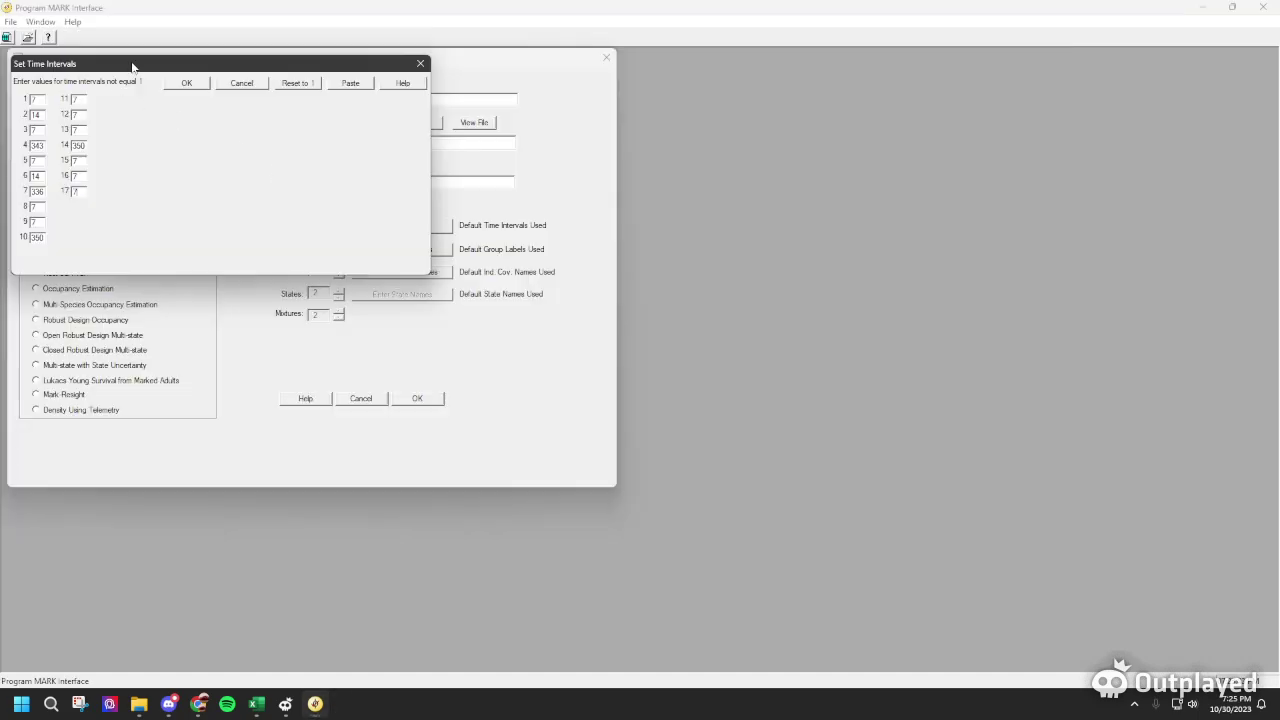
Accept the entered time intervals and create the sliderz POPAN analysis with 18 encounter occasions
left_click_drag(132, 67, 295, 188)
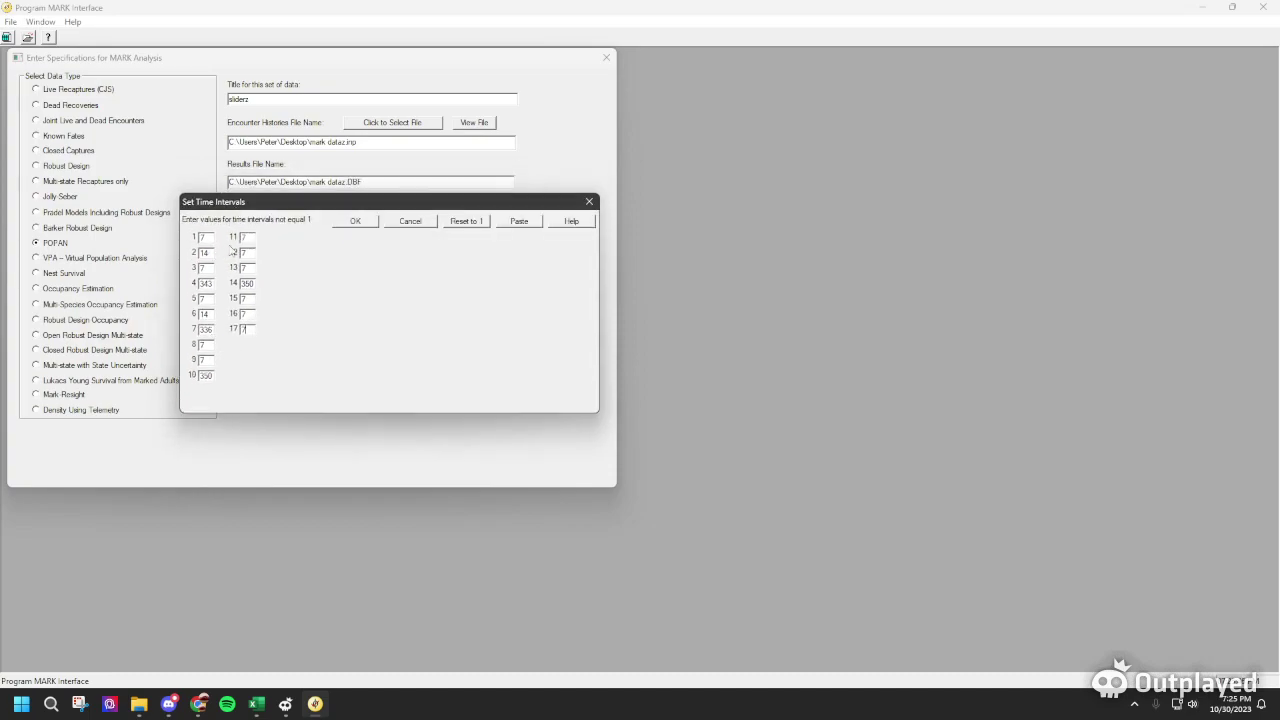
left_click(360, 226)
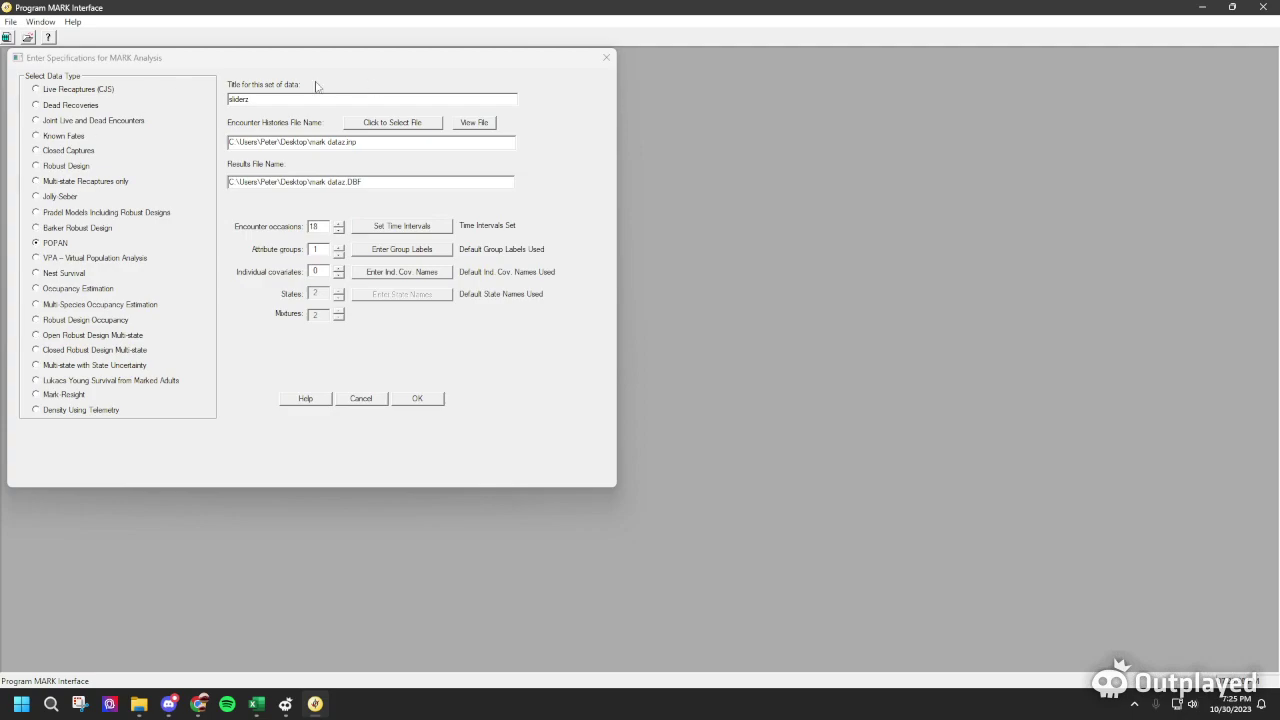
left_click(421, 398)
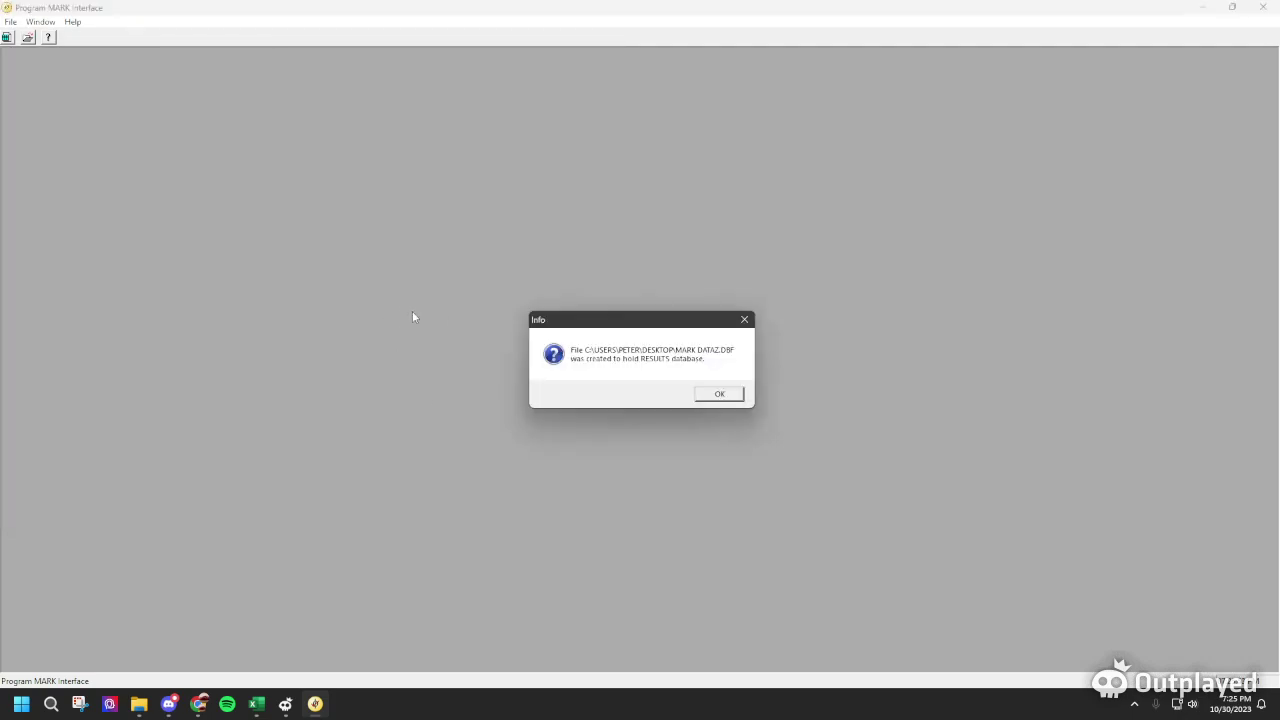
left_click(719, 395)
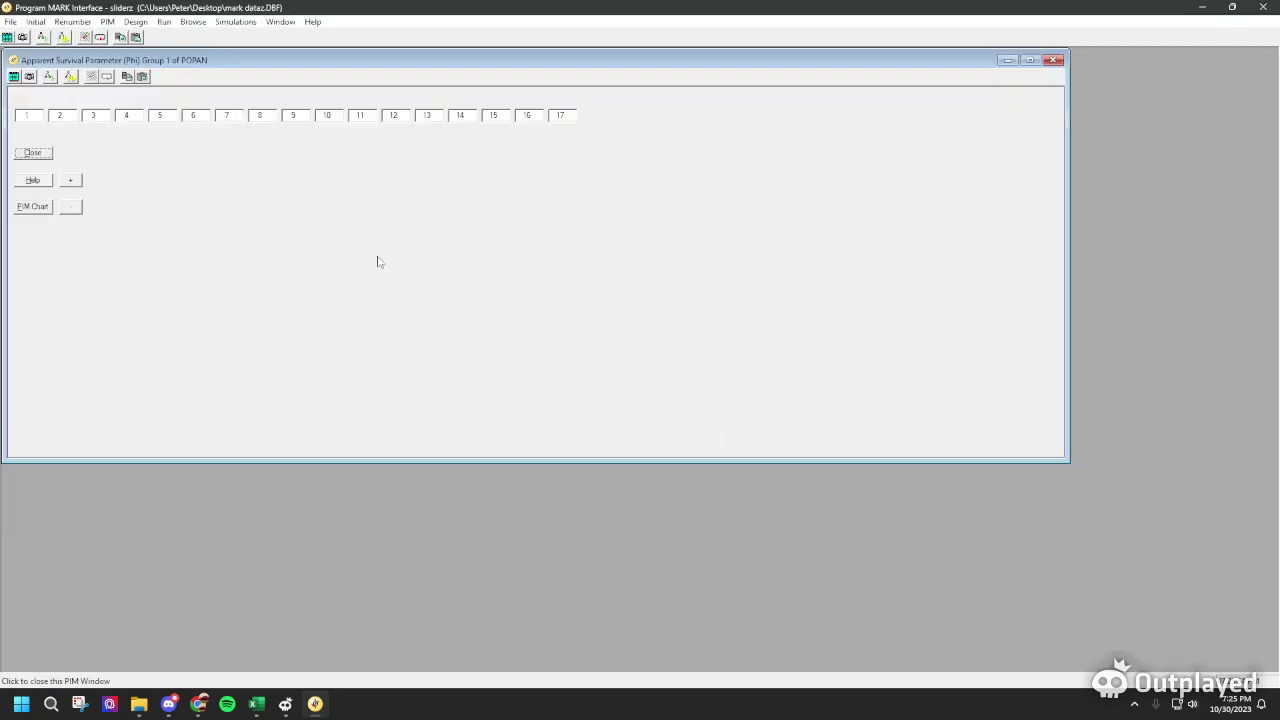
Open the parameter index matrices for recapture (p), probability of entry (pent) and initial population size (N)
left_click(107, 22)
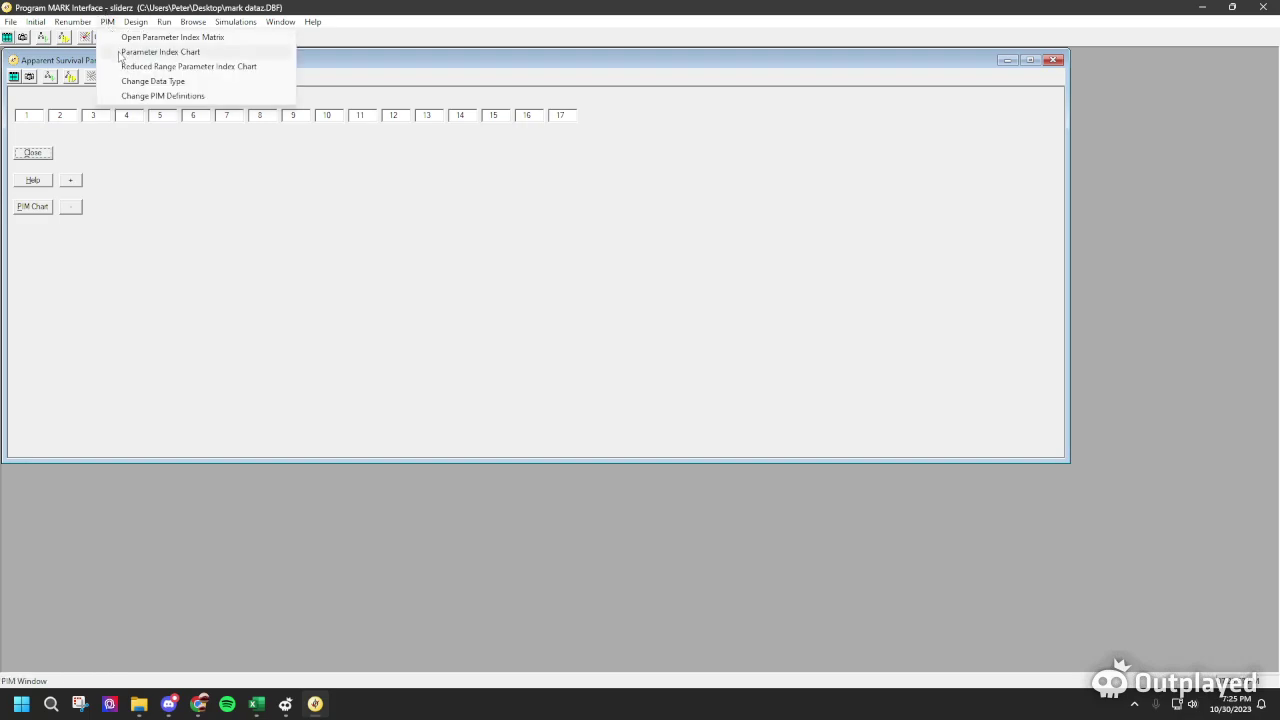
left_click(119, 38)
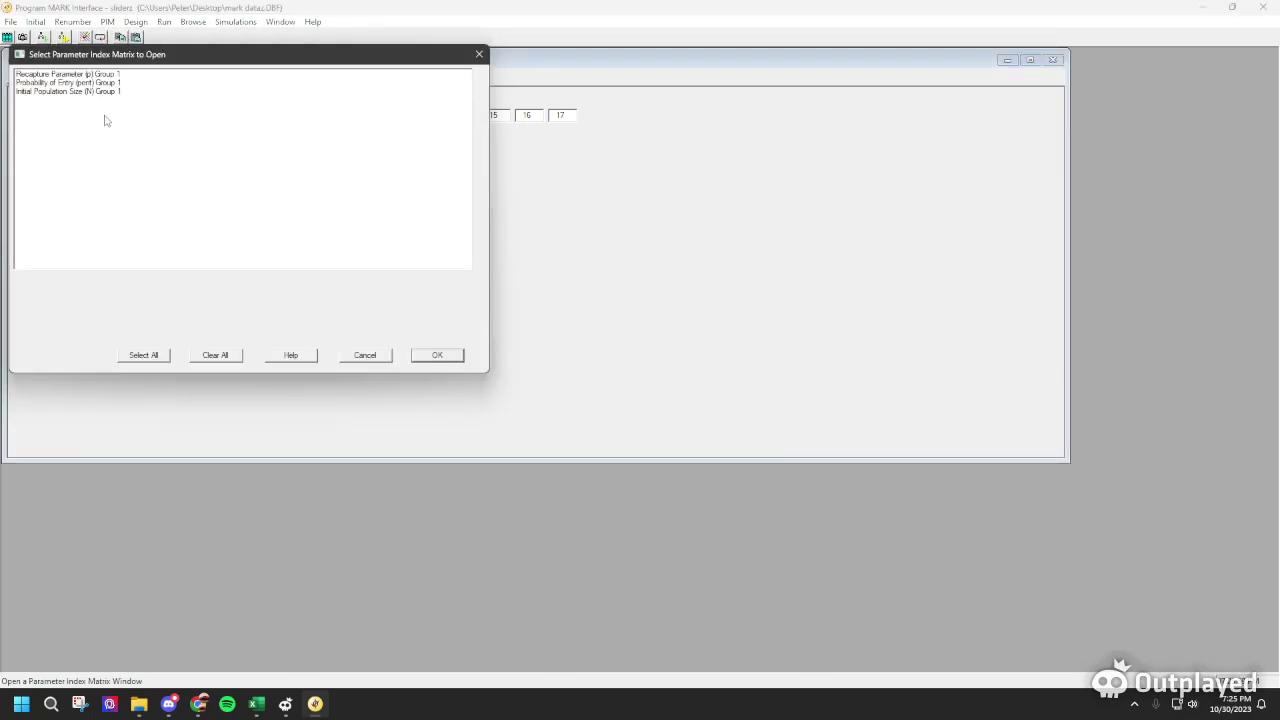
left_click(143, 355)
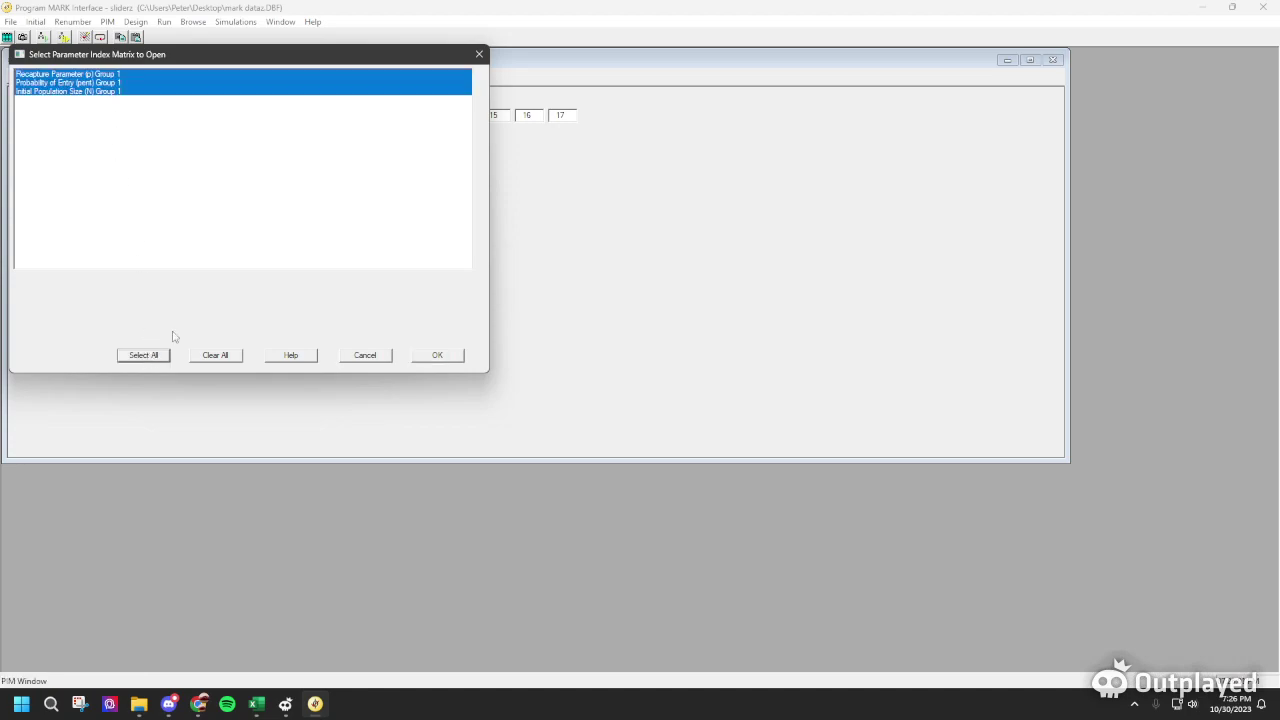
left_click(437, 355)
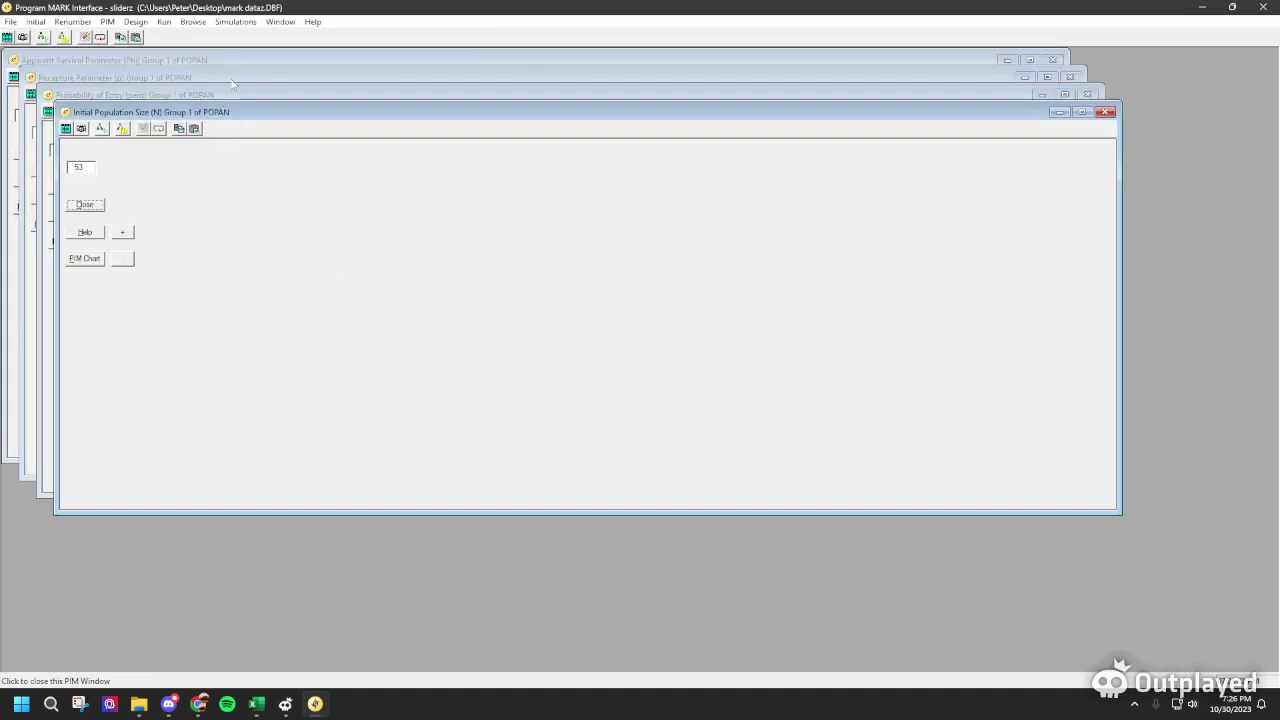
Run the current model as {p(t),phi(t),pent(t)} with the Parm-Specific link function and an identity design matrix
left_click(174, 22)
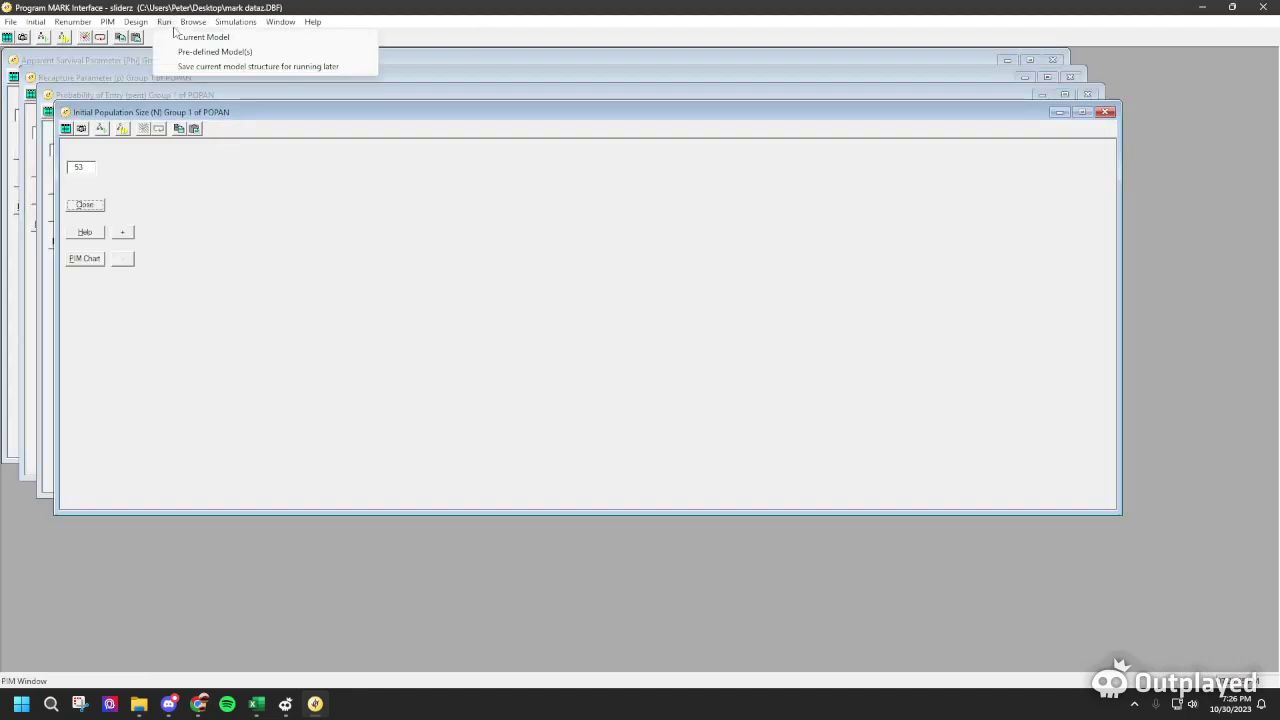
left_click(181, 40)
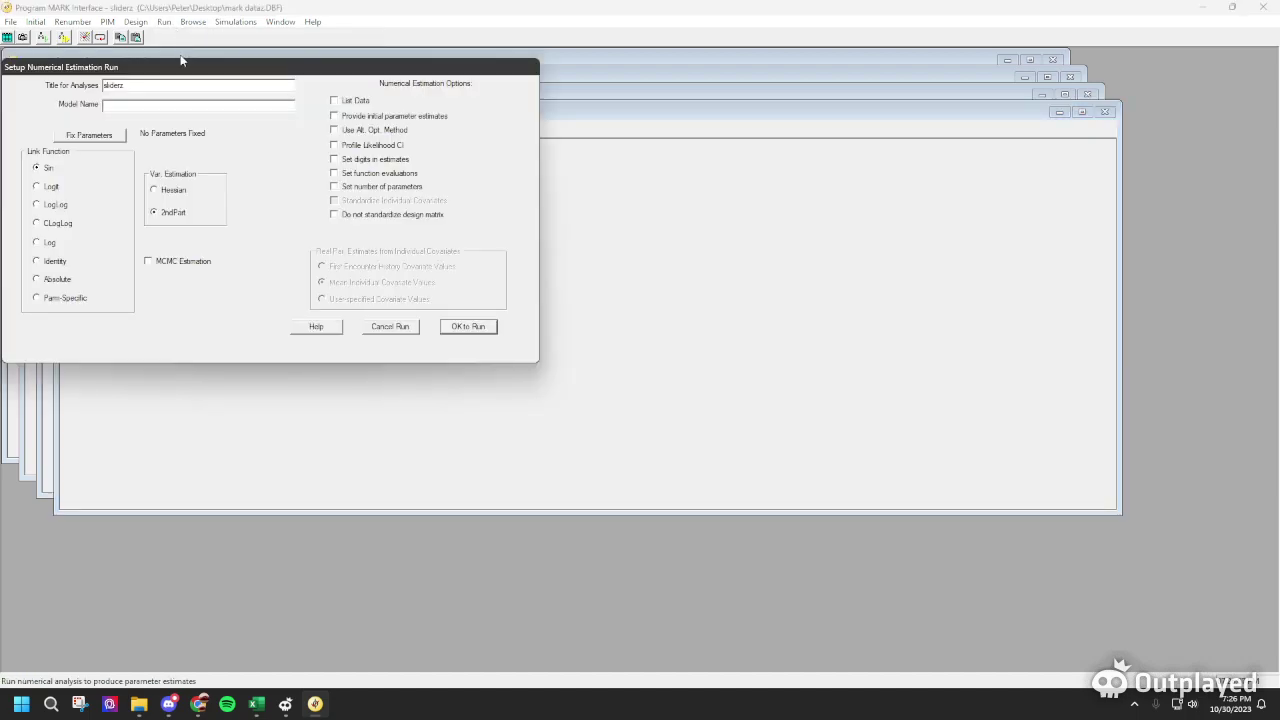
left_click(151, 105)
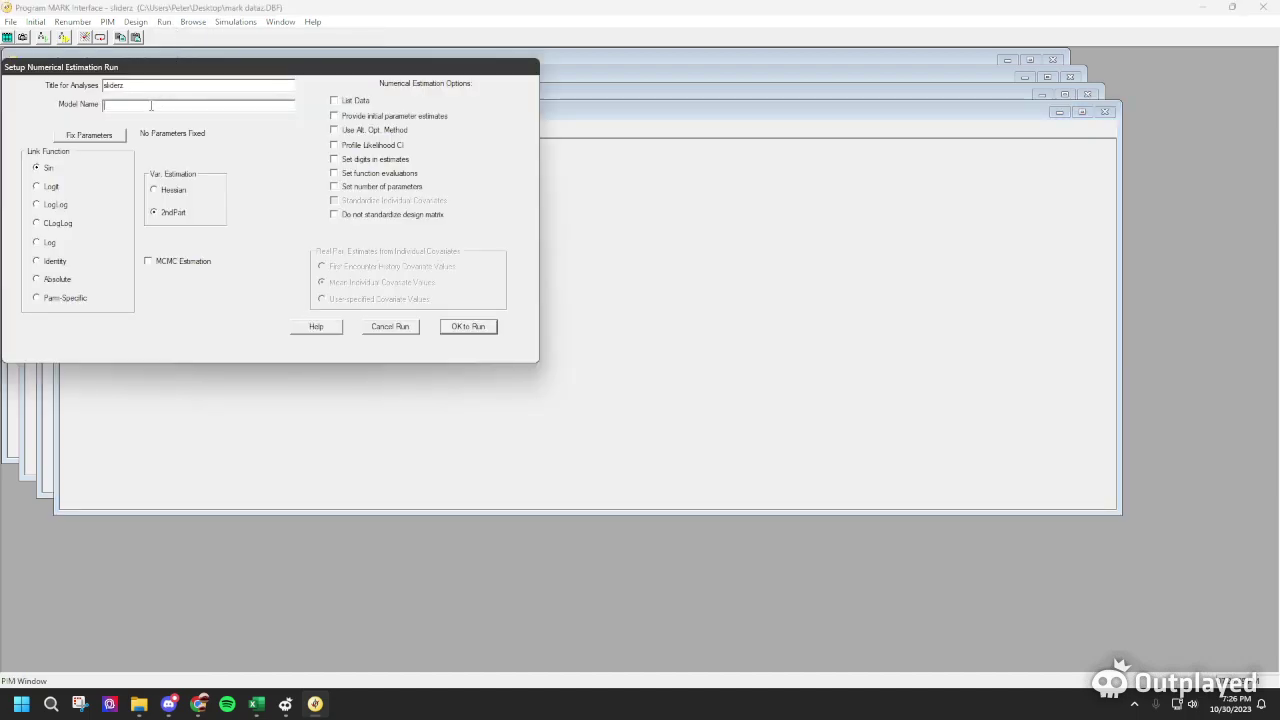
type("{P")
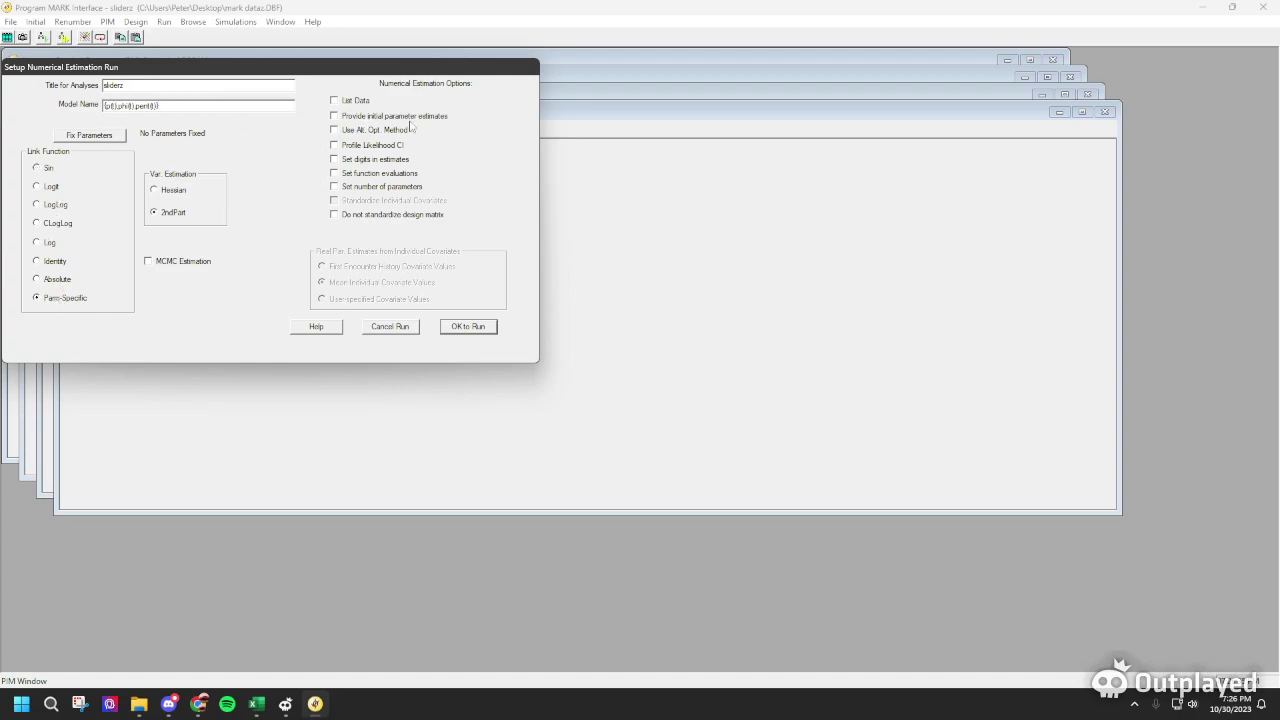
left_click(458, 324)
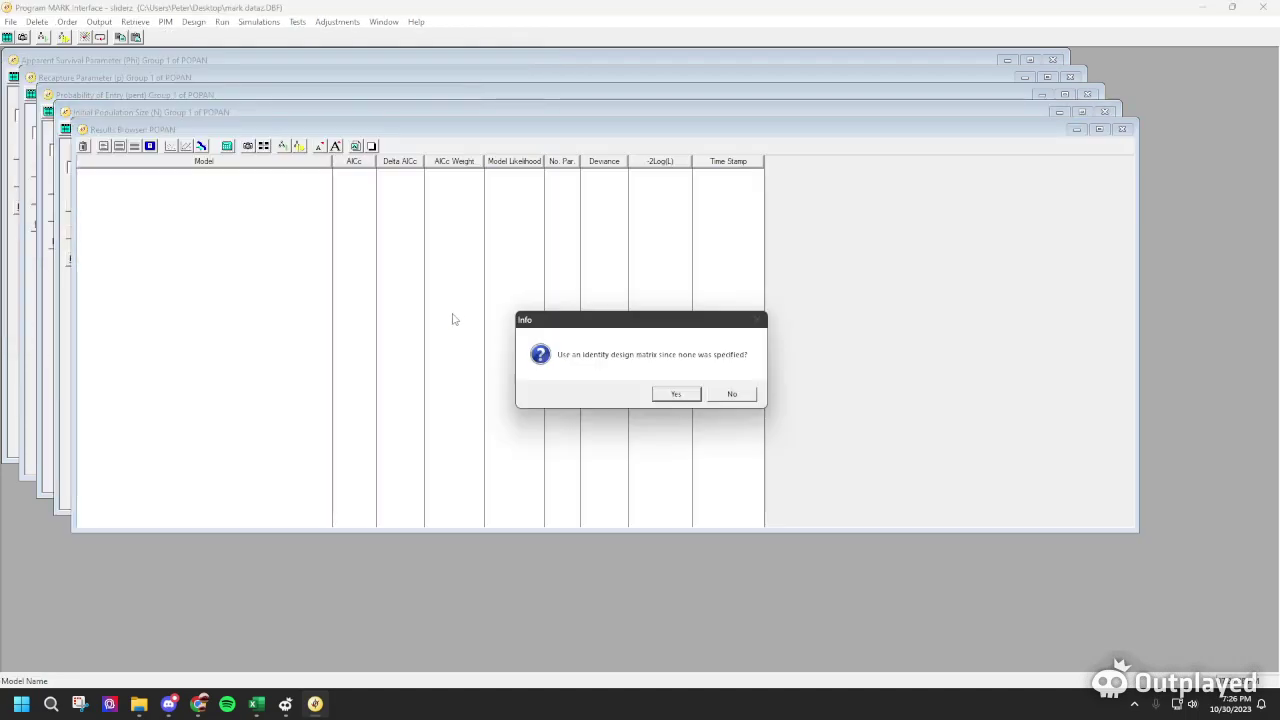
left_click(666, 394)
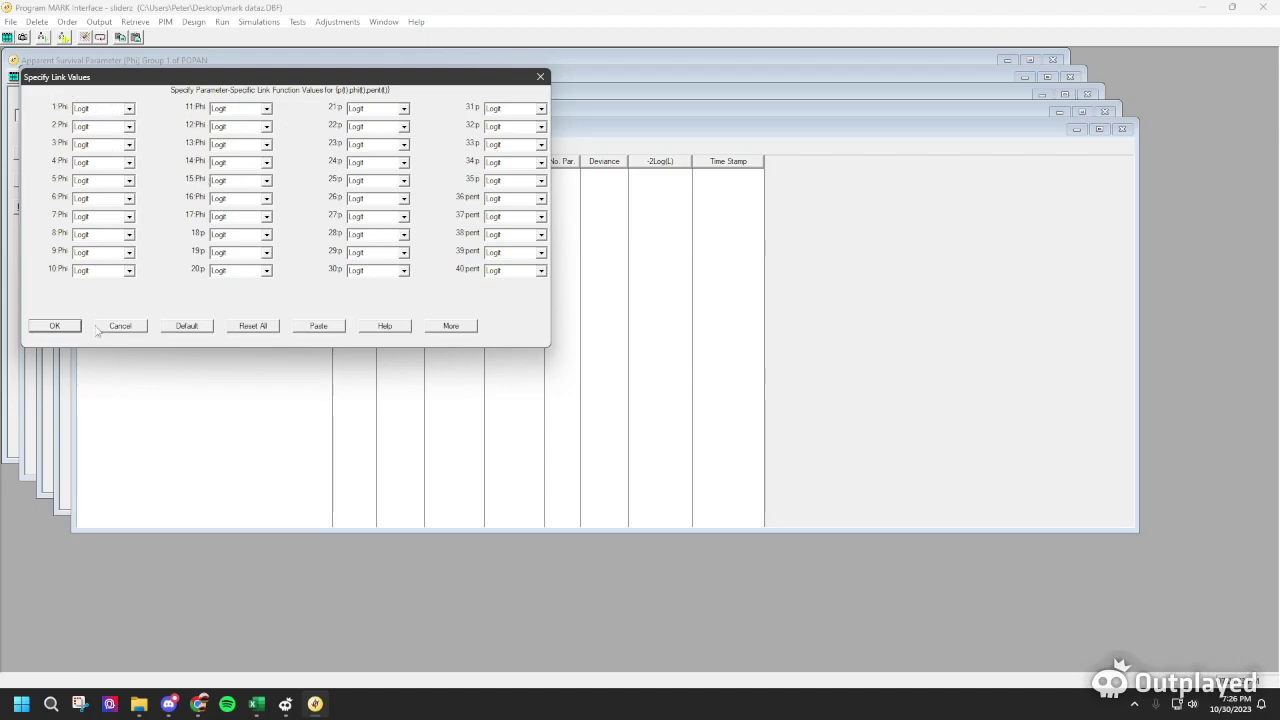
Set the link function of the pent parameters 36 to 40 to MLogit(1)
left_click(541, 198)
left_click(505, 283)
left_click(541, 216)
left_click(500, 298)
left_click(541, 234)
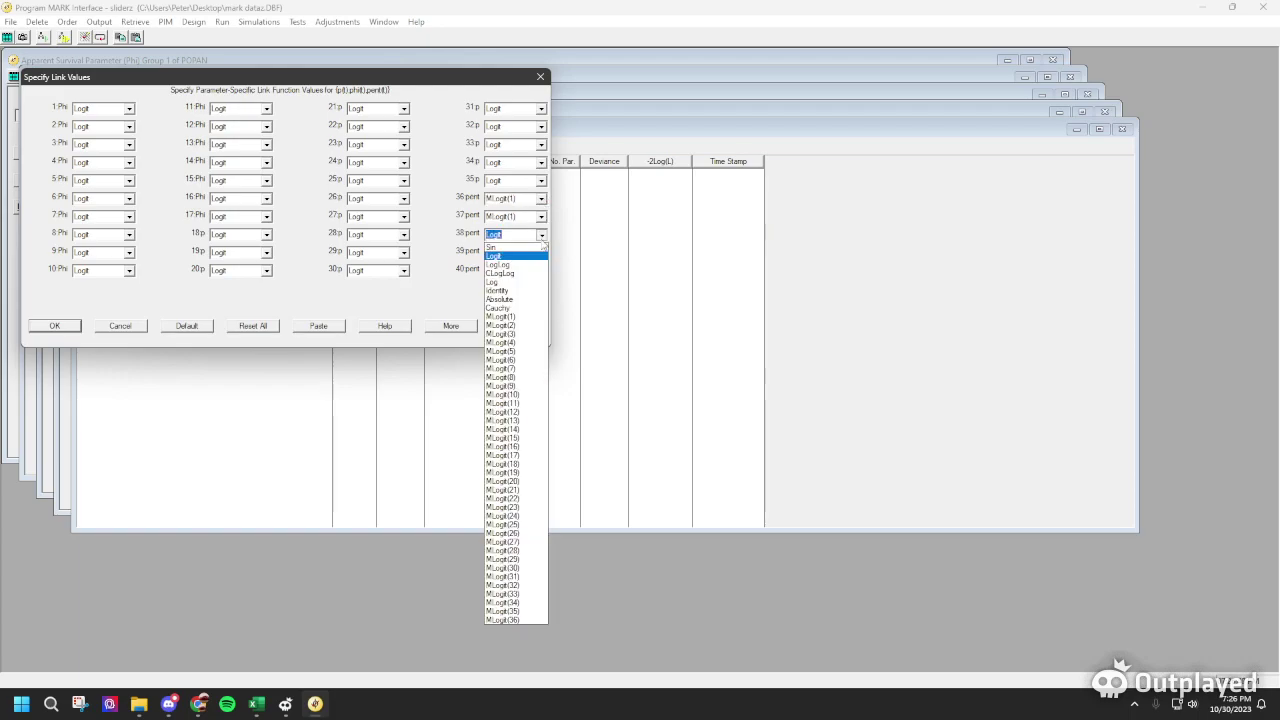
left_click(500, 316)
left_click(541, 252)
left_click(500, 334)
left_click(541, 270)
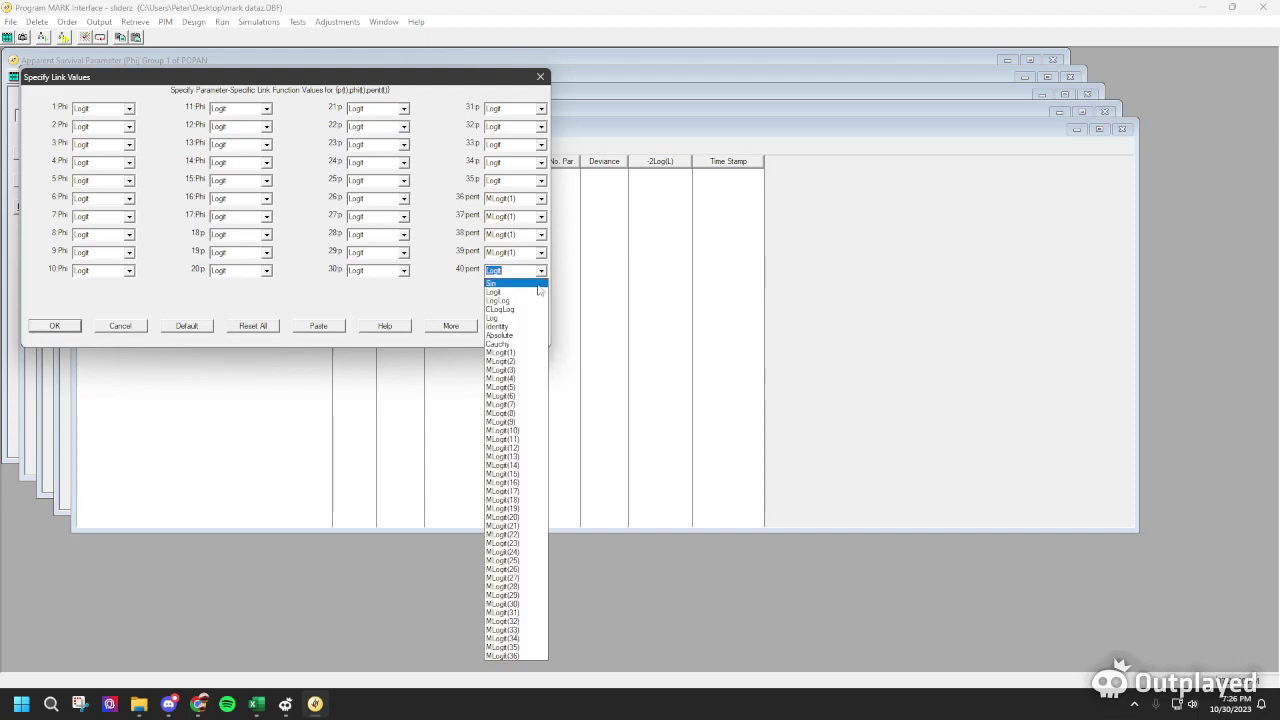
left_click(503, 354)
Set the link function of the pent parameters 41 to 50 to MLogit(1)
left_click(450, 326)
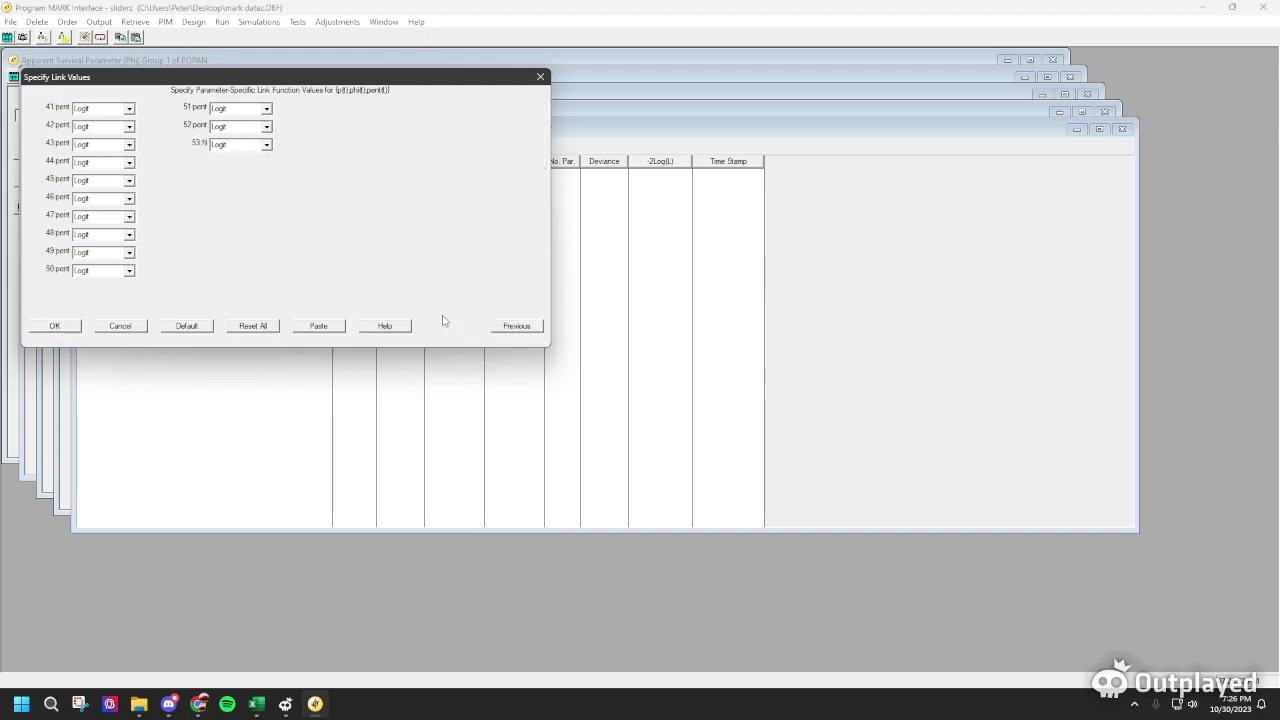
left_click(129, 110)
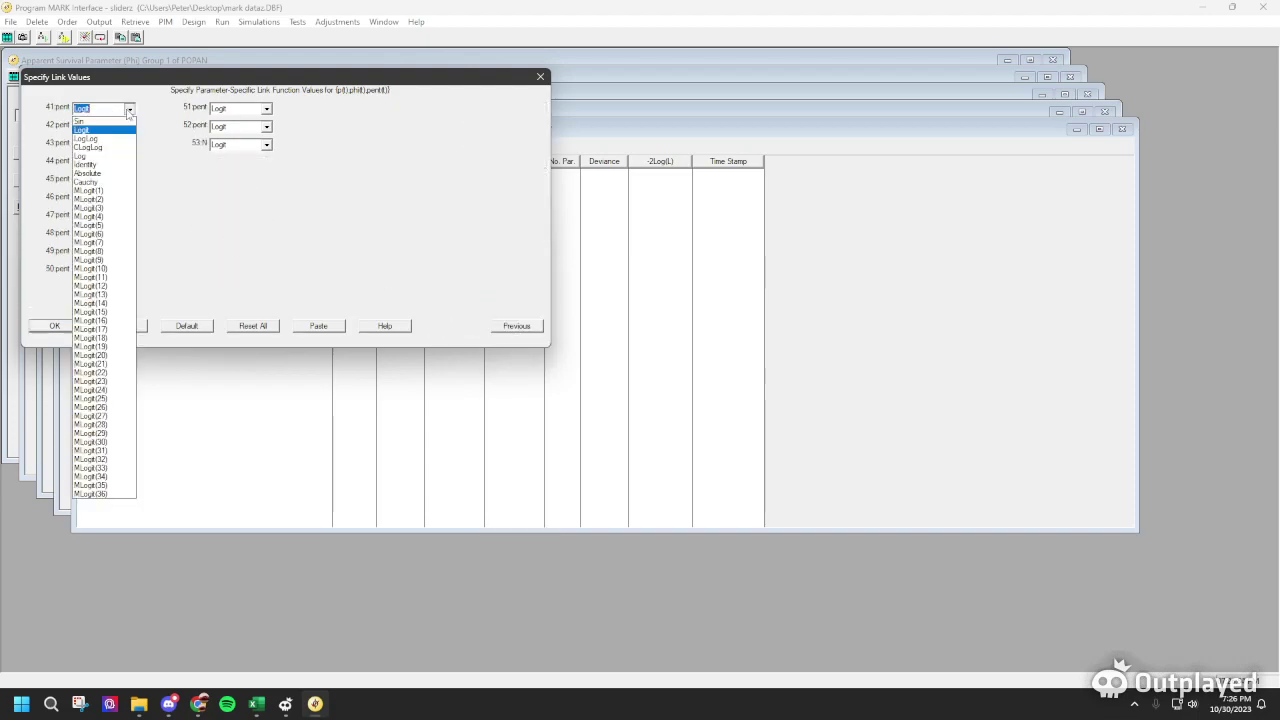
left_click(100, 190)
left_click(129, 126)
left_click(90, 208)
left_click(129, 144)
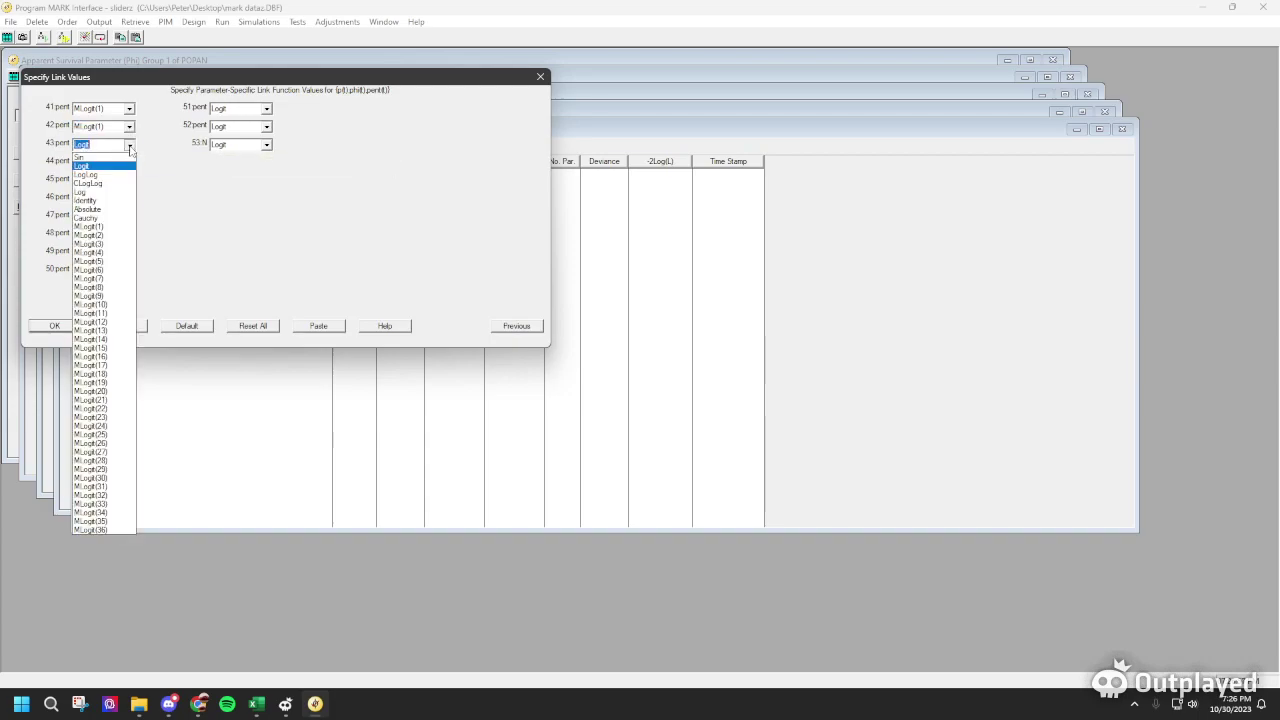
left_click(90, 226)
left_click(129, 162)
left_click(90, 244)
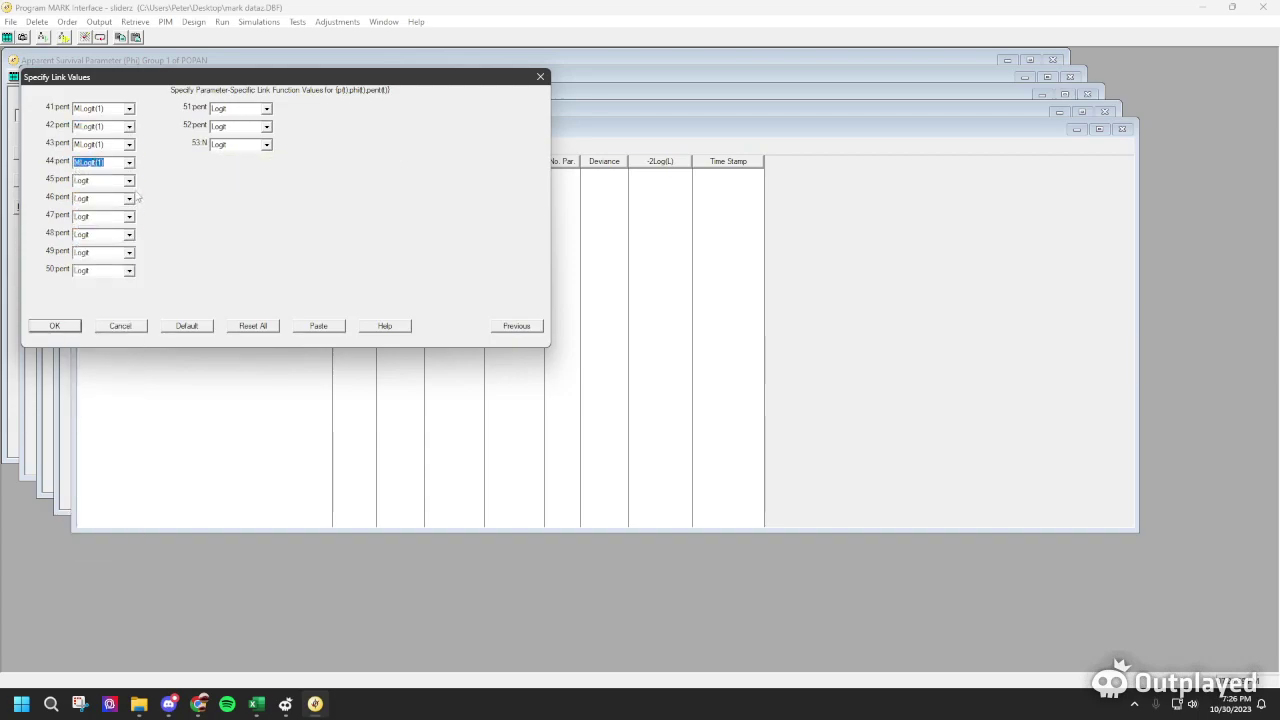
left_click(129, 180)
left_click(90, 262)
left_click(129, 198)
left_click(90, 280)
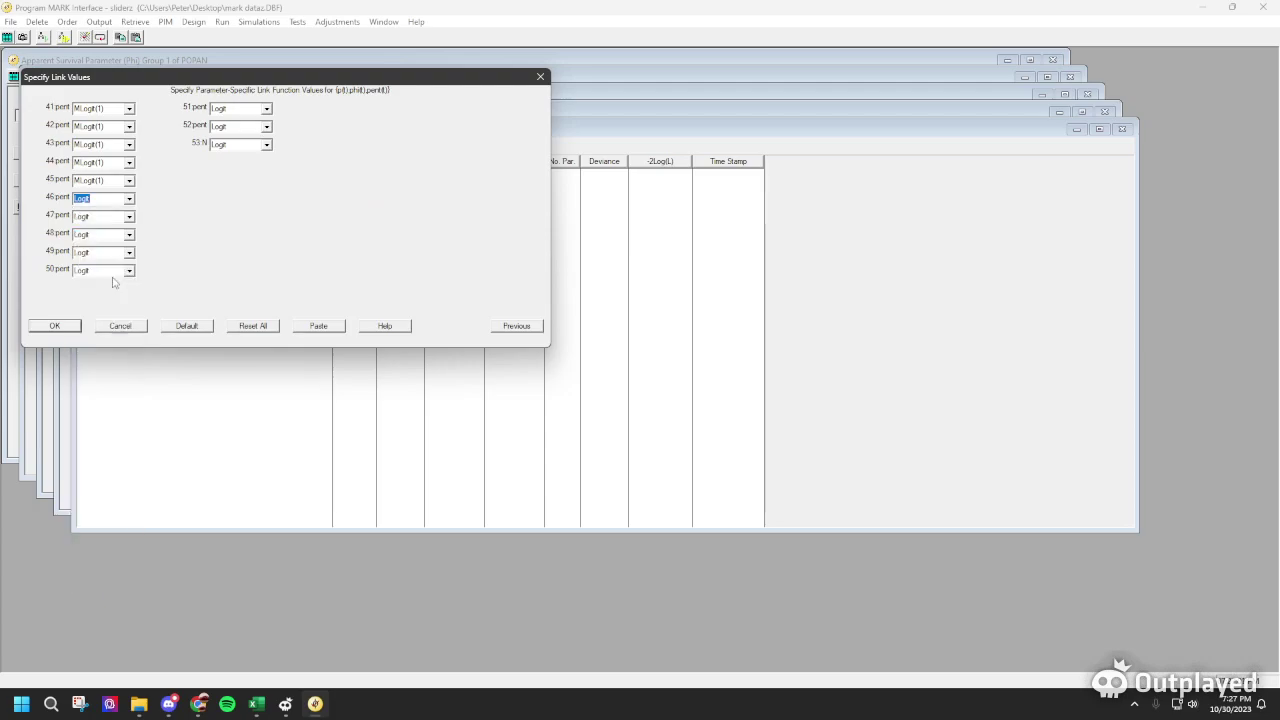
left_click(129, 216)
left_click(105, 298)
left_click(129, 234)
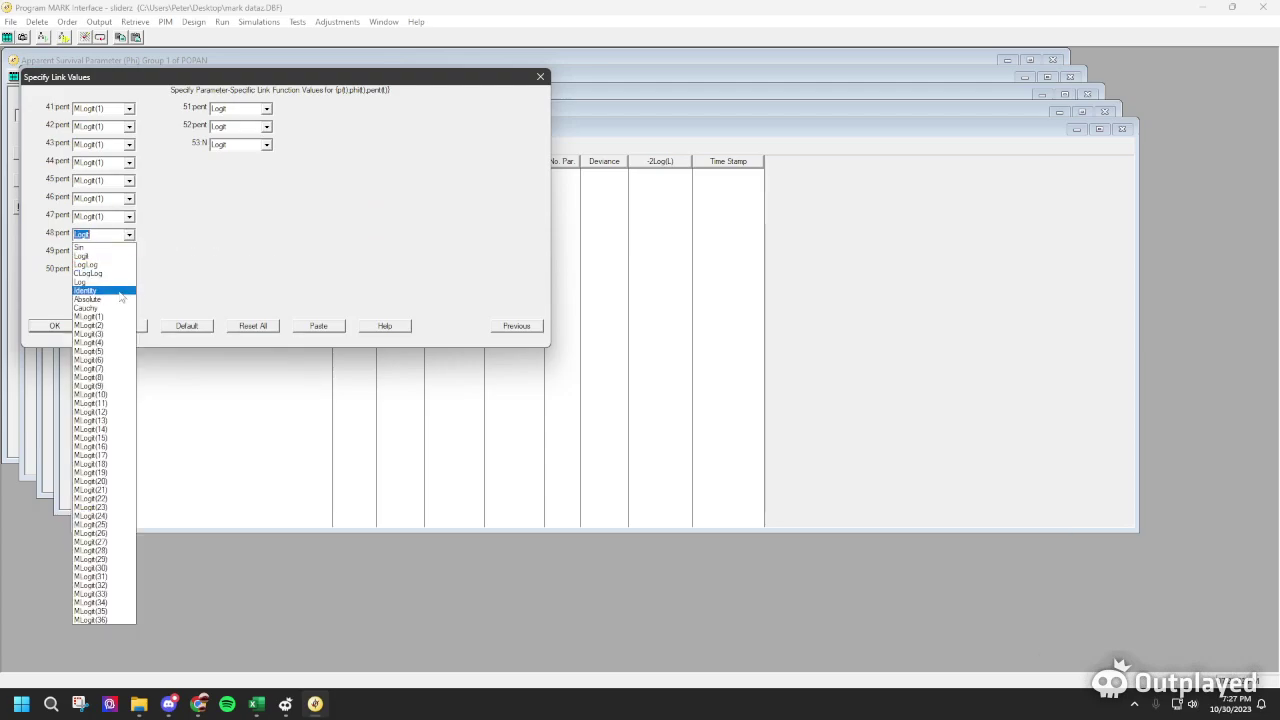
left_click(90, 316)
left_click(129, 252)
left_click(90, 334)
left_click(129, 270)
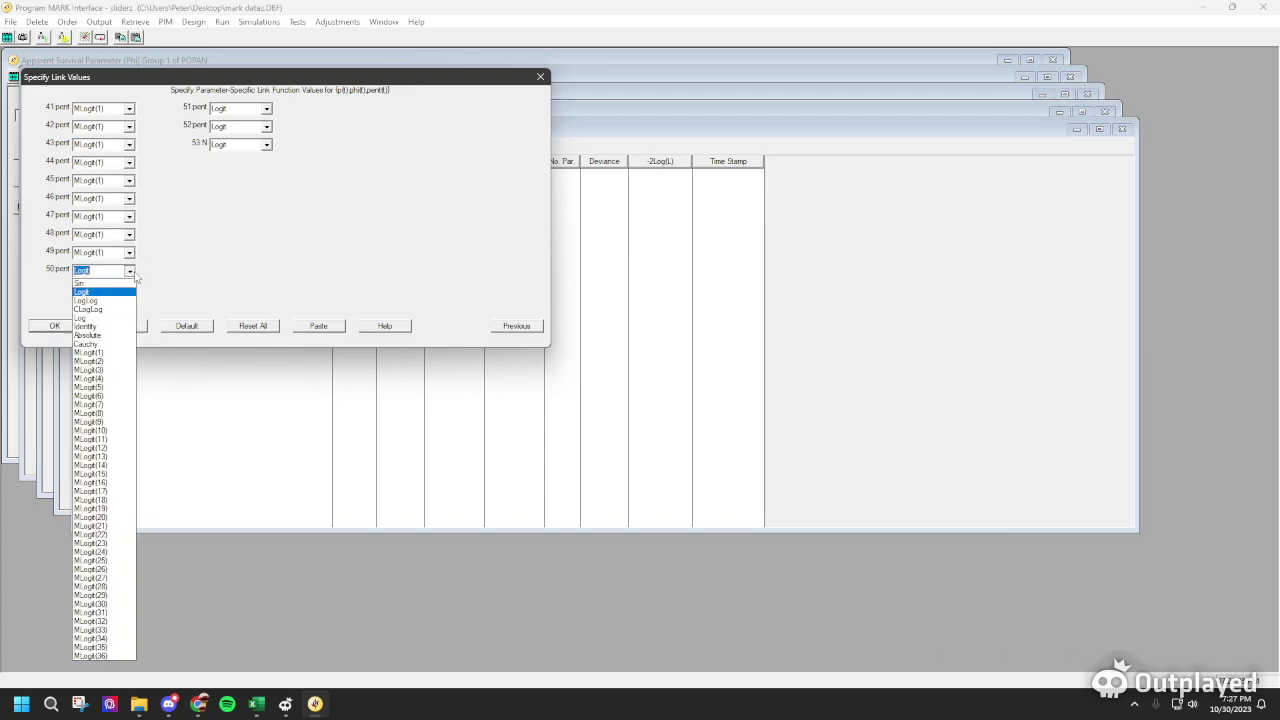
left_click(90, 352)
Set the link function of the last two pent parameters, 51 and 52, to MLogit(1)
left_click(266, 108)
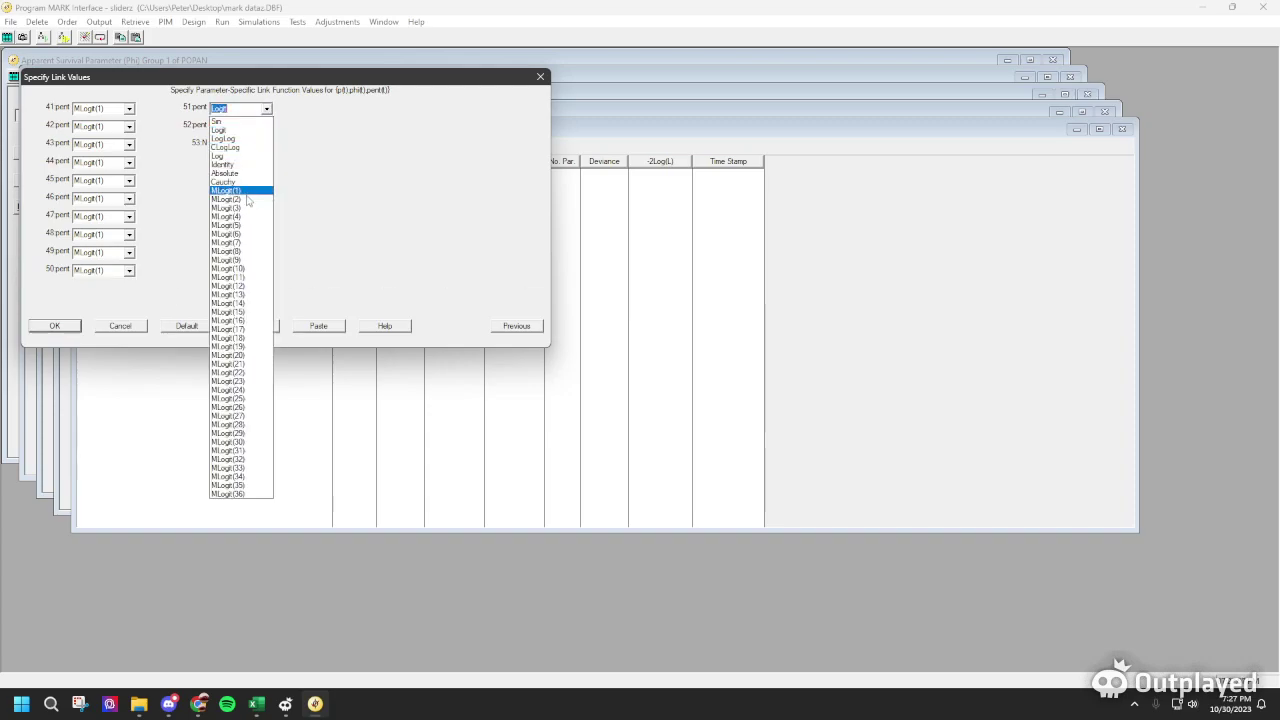
left_click(248, 199)
left_click(268, 110)
left_click(247, 192)
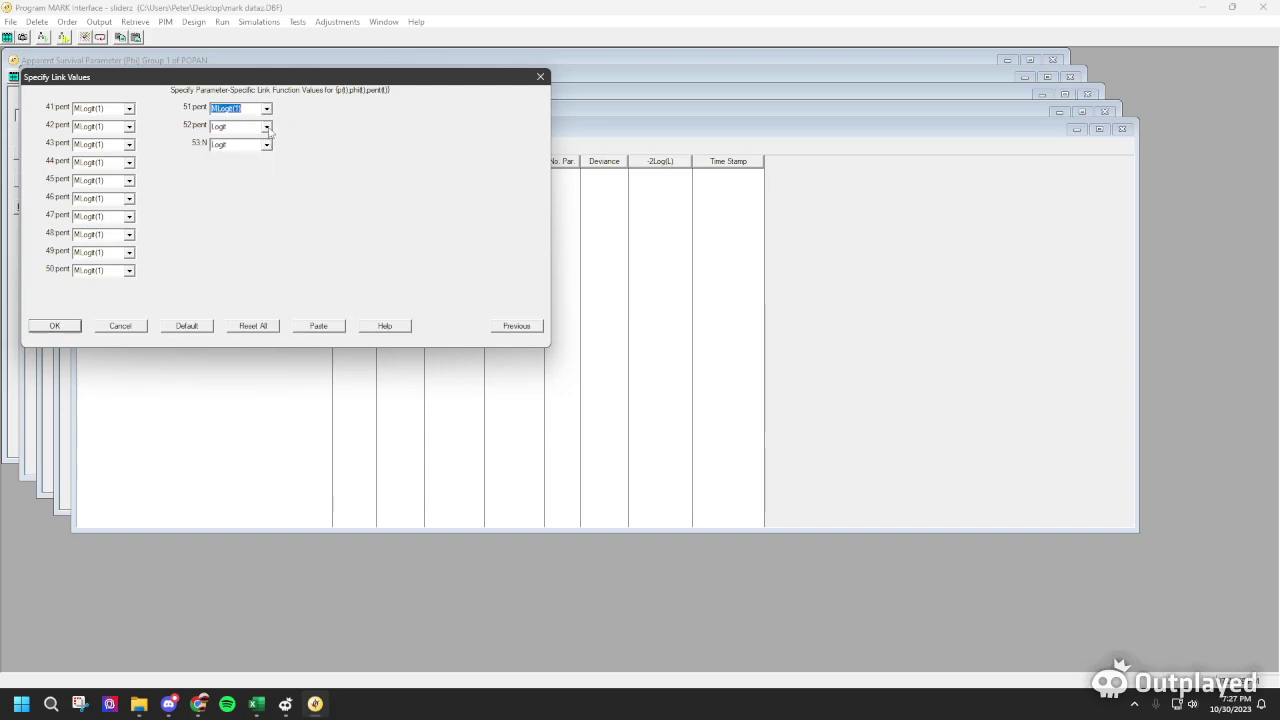
left_click(266, 126)
left_click(240, 208)
Set the link function of parameter 53 (N) to Log, recheck all link values and start the model estimation
left_click(267, 145)
left_click(246, 197)
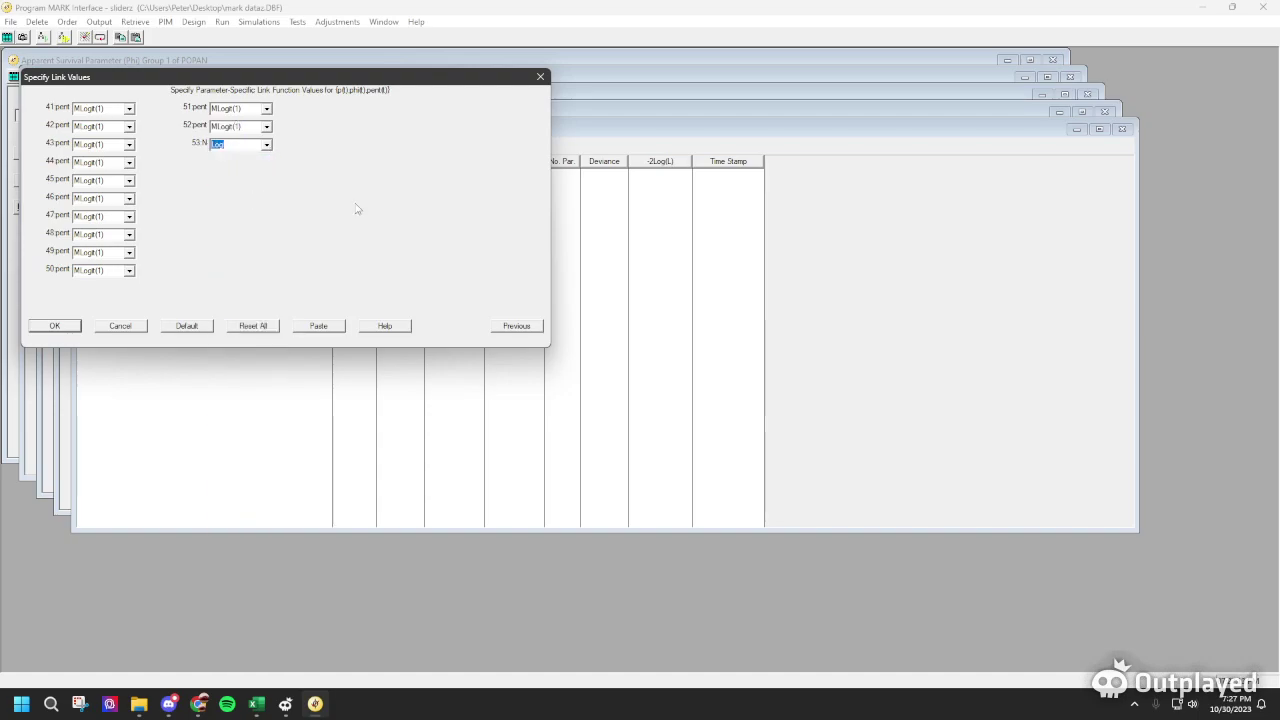
left_click(516, 326)
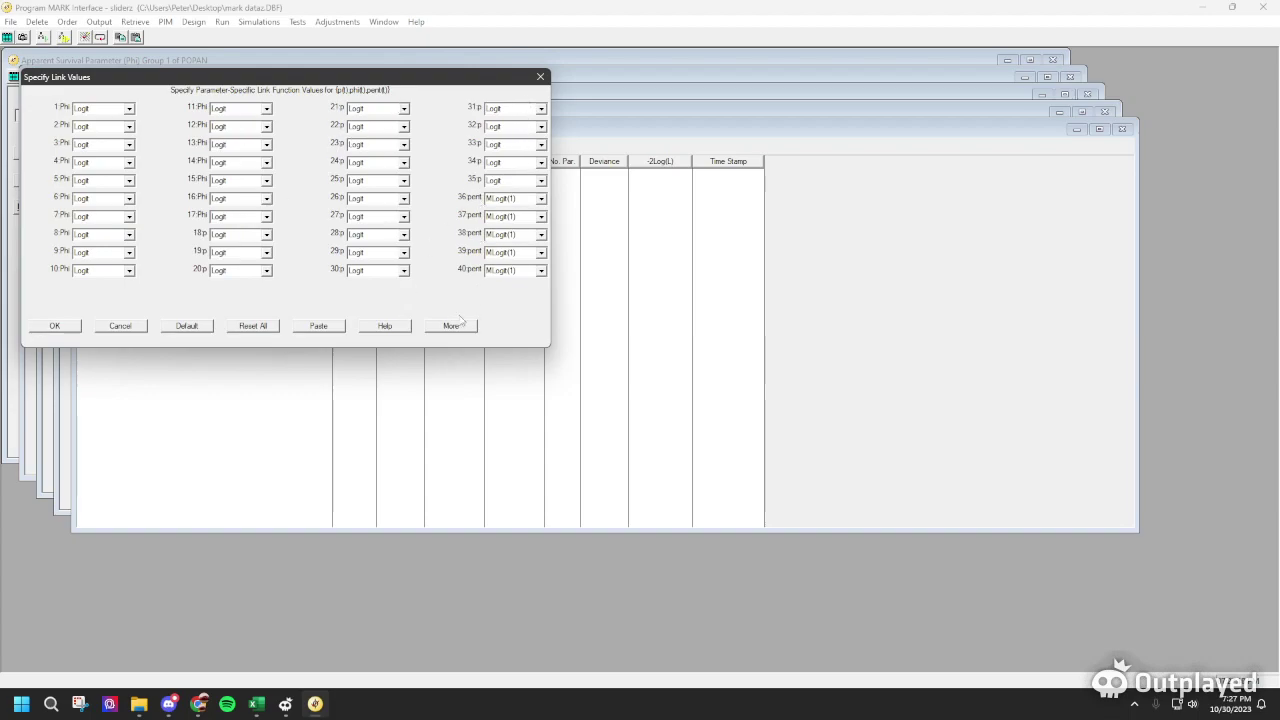
left_click(452, 326)
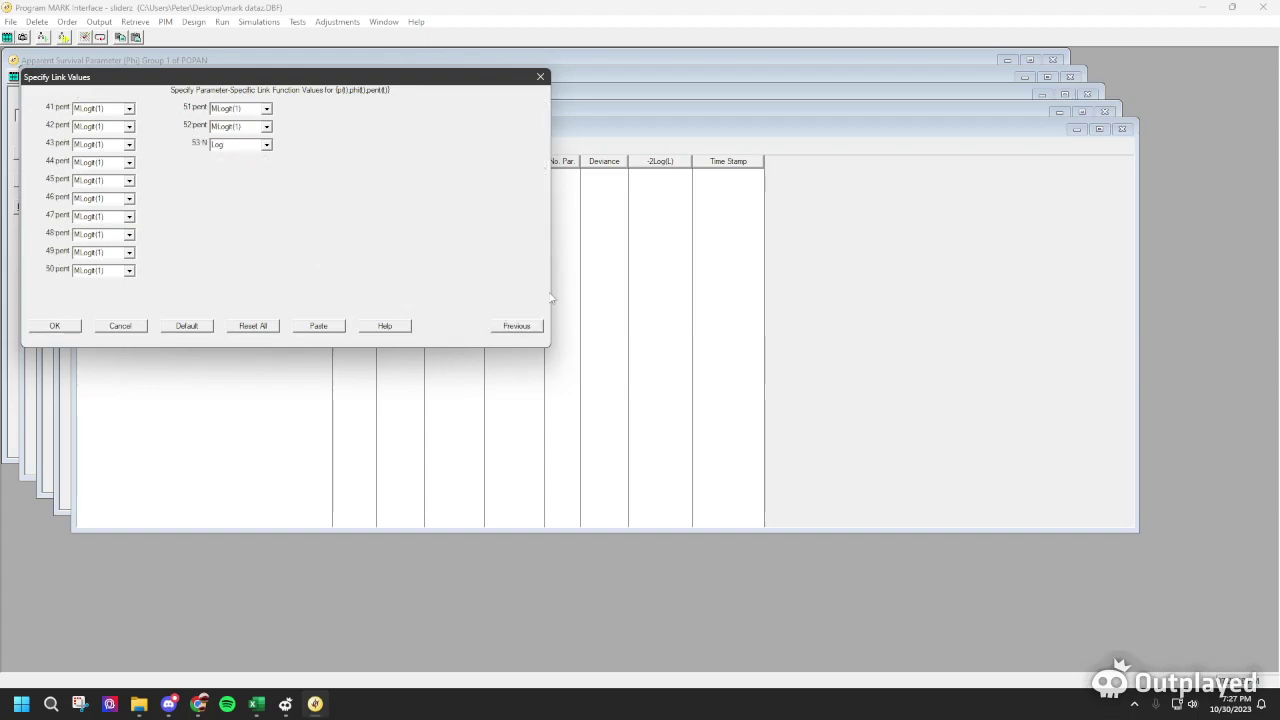
left_click(516, 326)
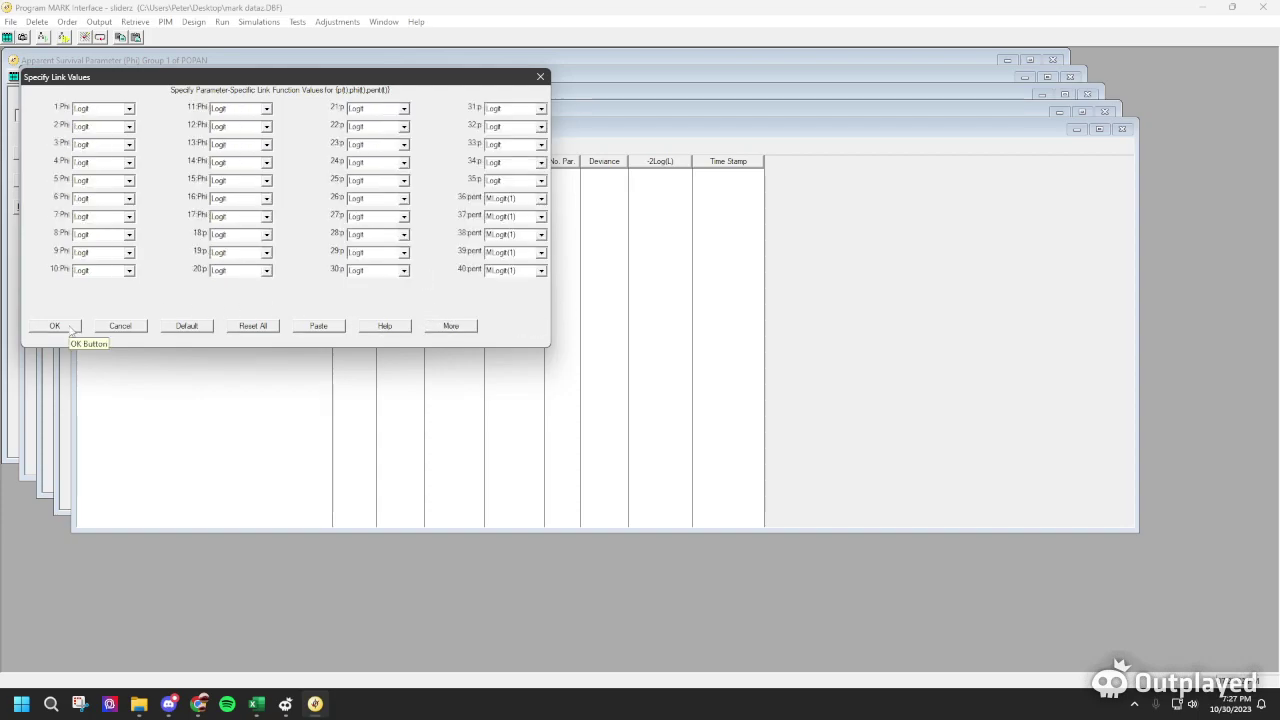
left_click(70, 328)
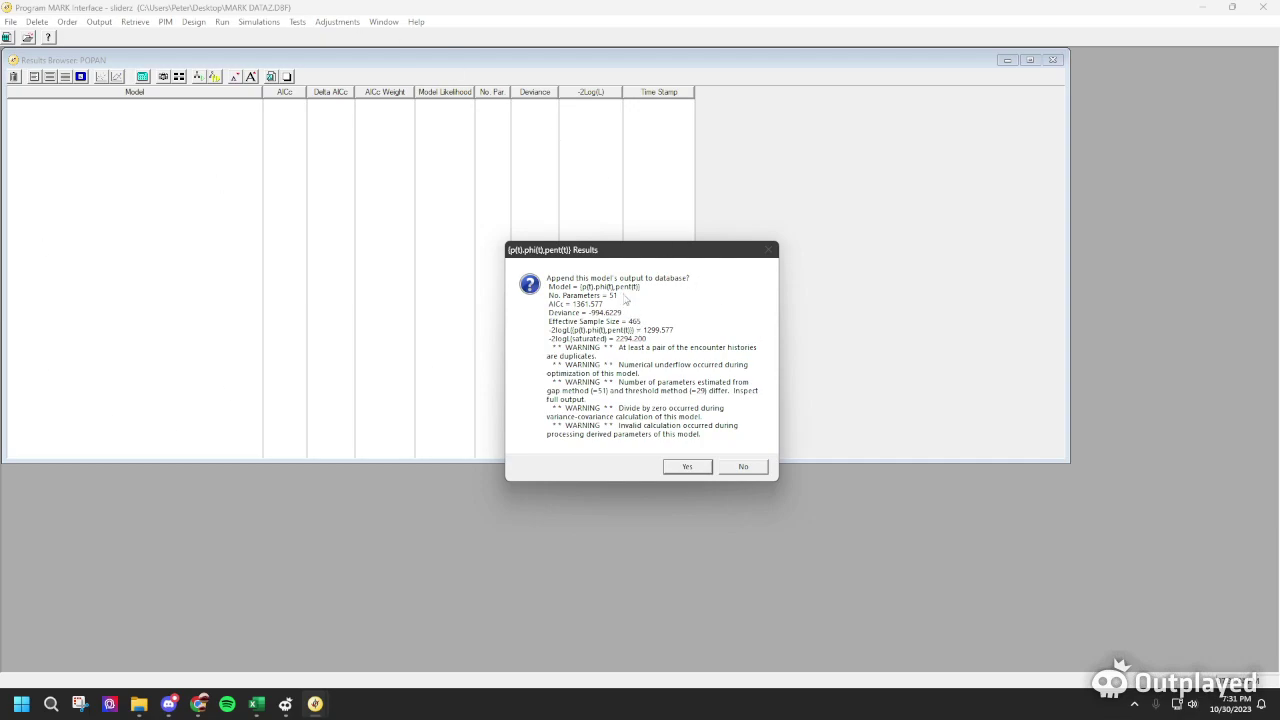
Append the {p(t).phi(t),pent(t)} model's output to the results database and open its real parameter estimates
left_click(689, 465)
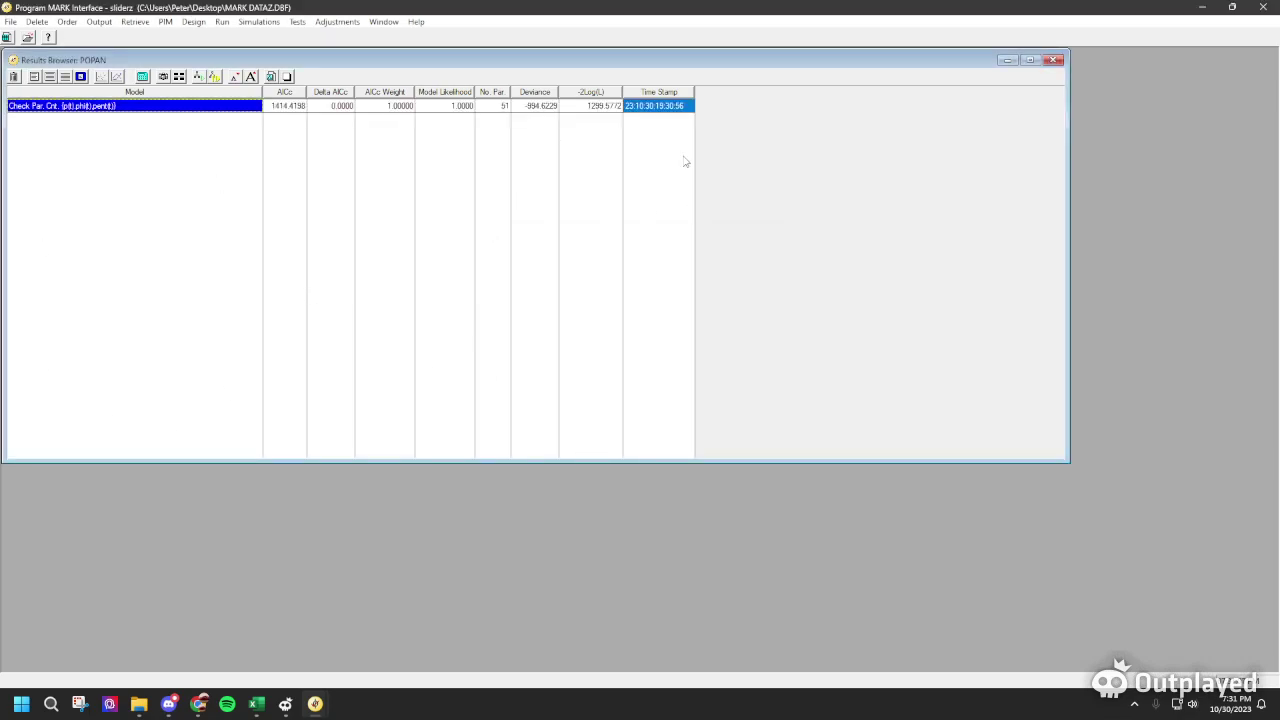
right_click(43, 112)
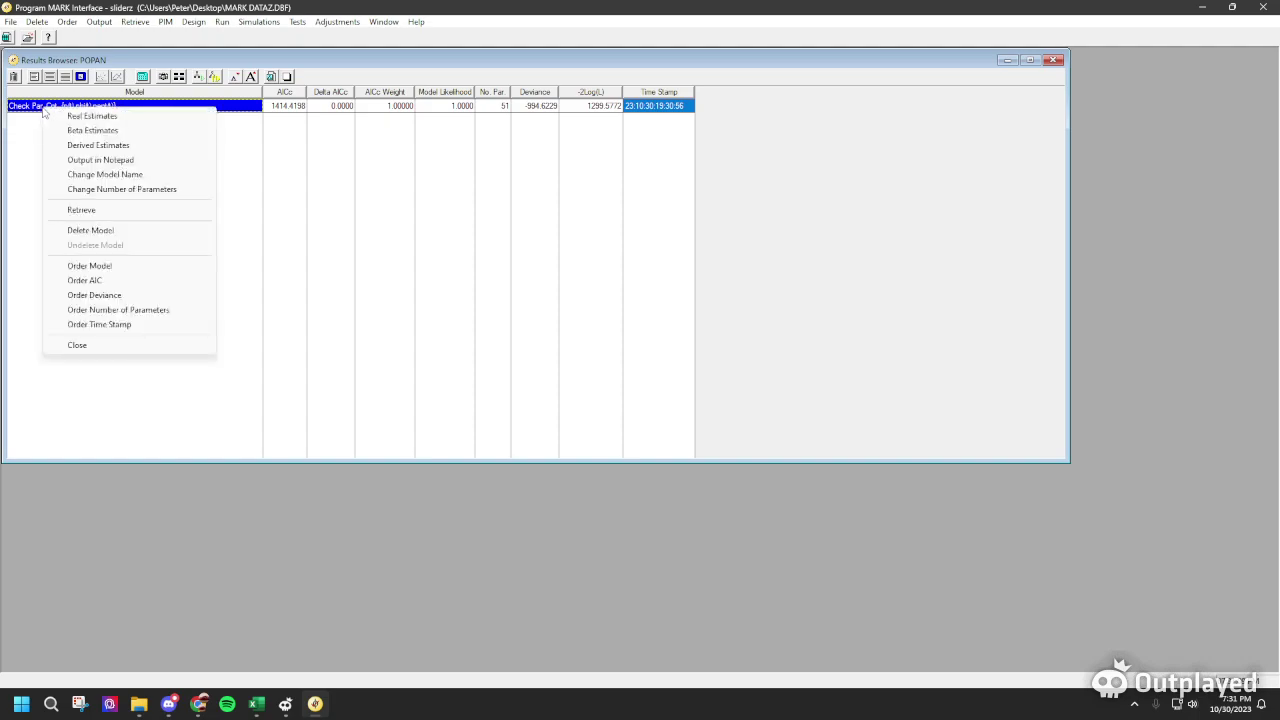
left_click(91, 116)
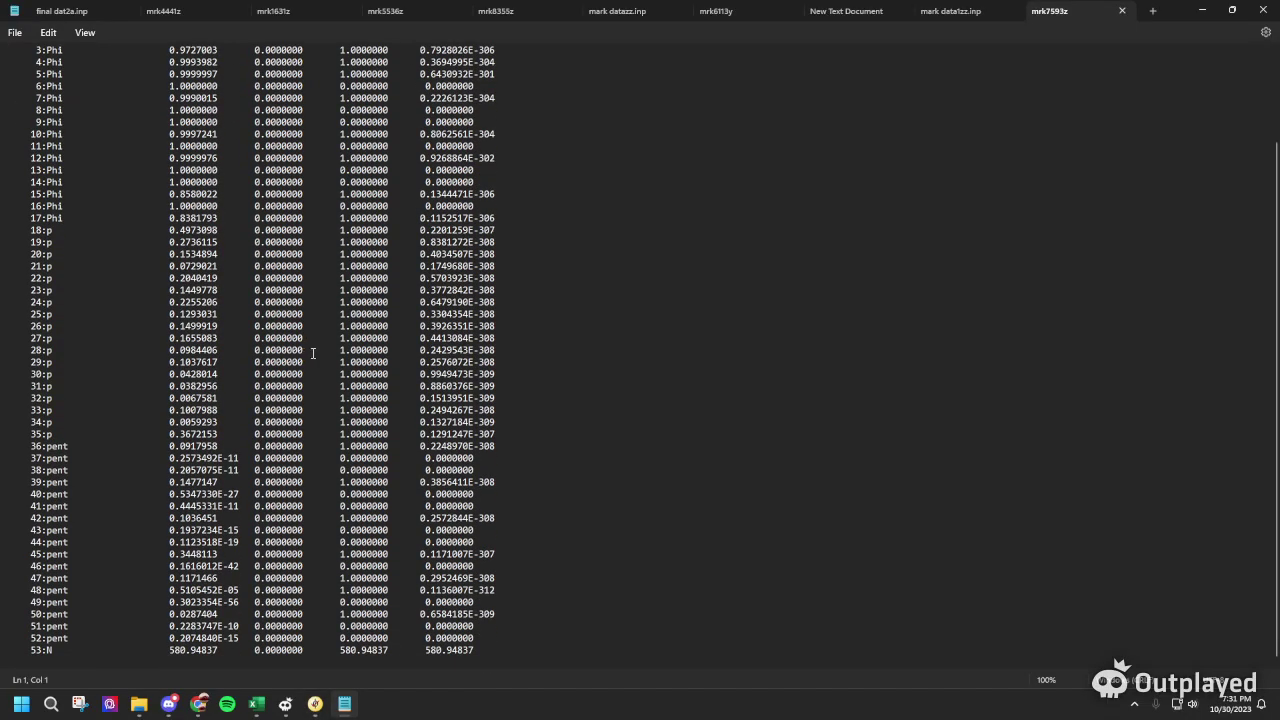
Examine the real parameter estimates, highlighting the row of parameter 17 (Phi), the estimate of parameter 34 (p) and the row of parameter 53 (N)
scroll(313, 353, "up", 10)
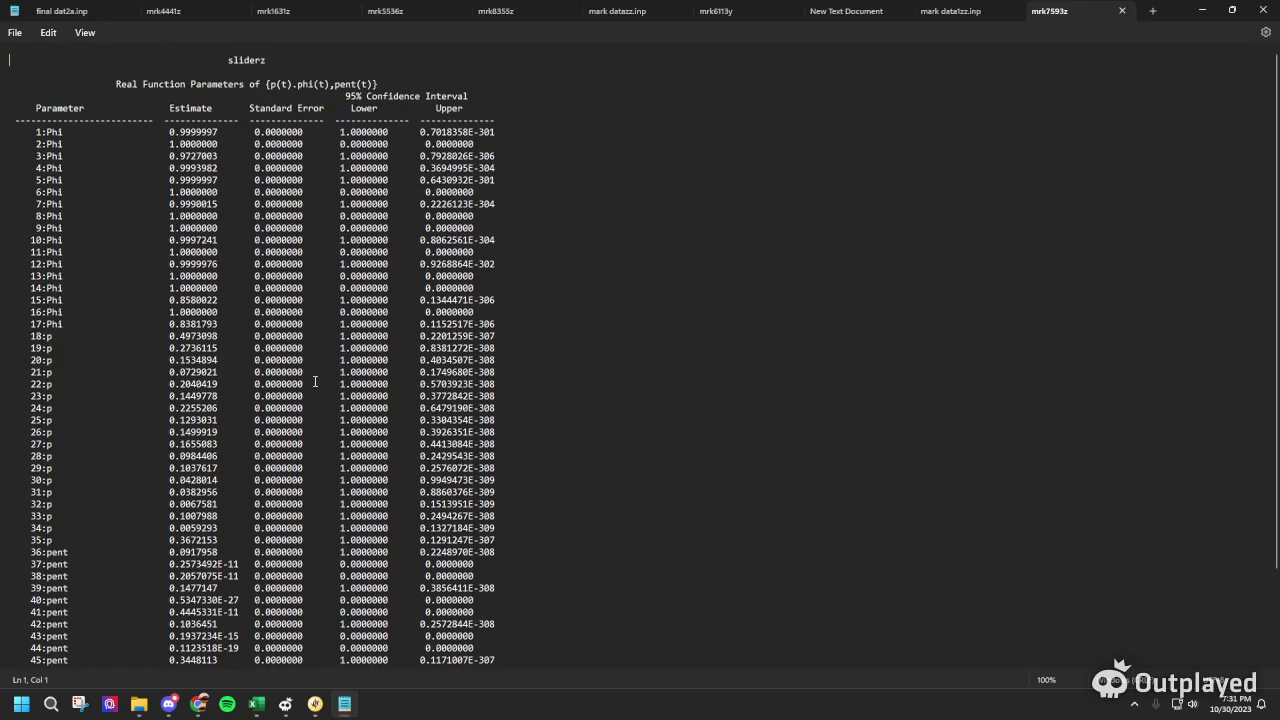
scroll(630, 317, "down", 10)
scroll(518, 301, "up", 3)
left_click_drag(31, 320, 503, 322)
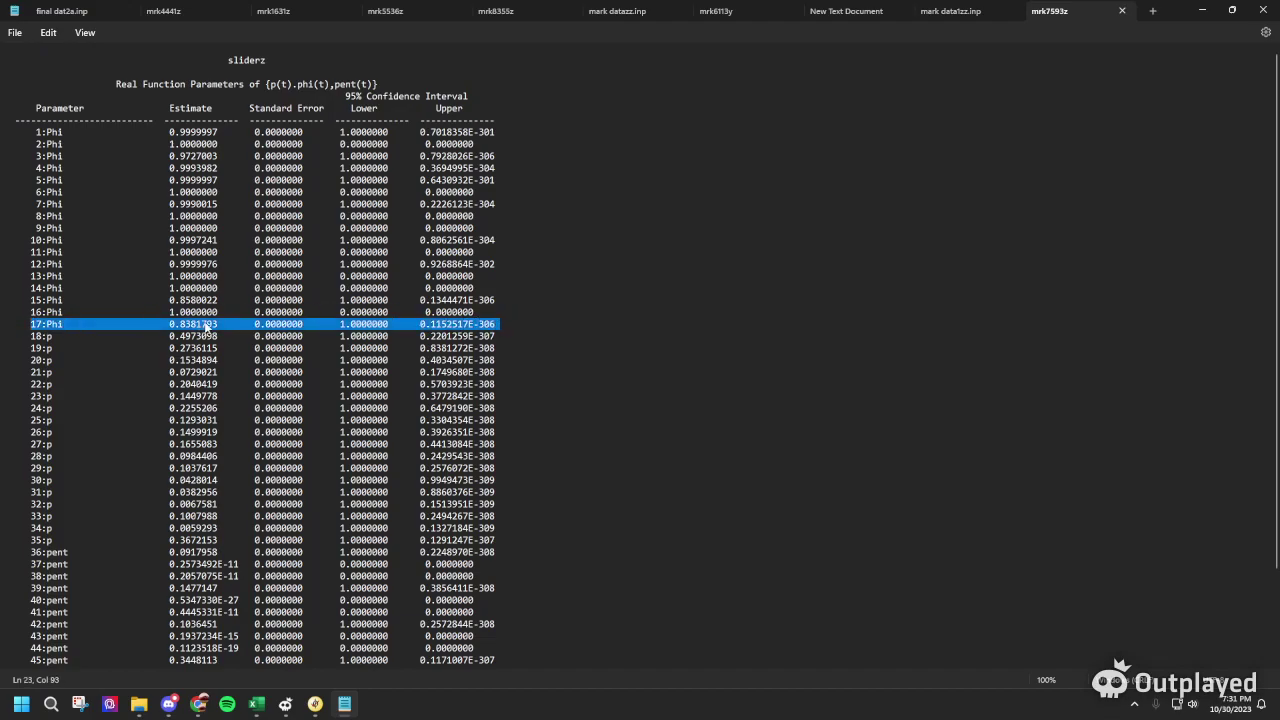
scroll(241, 374, "down", 2)
left_click_drag(153, 482, 224, 483)
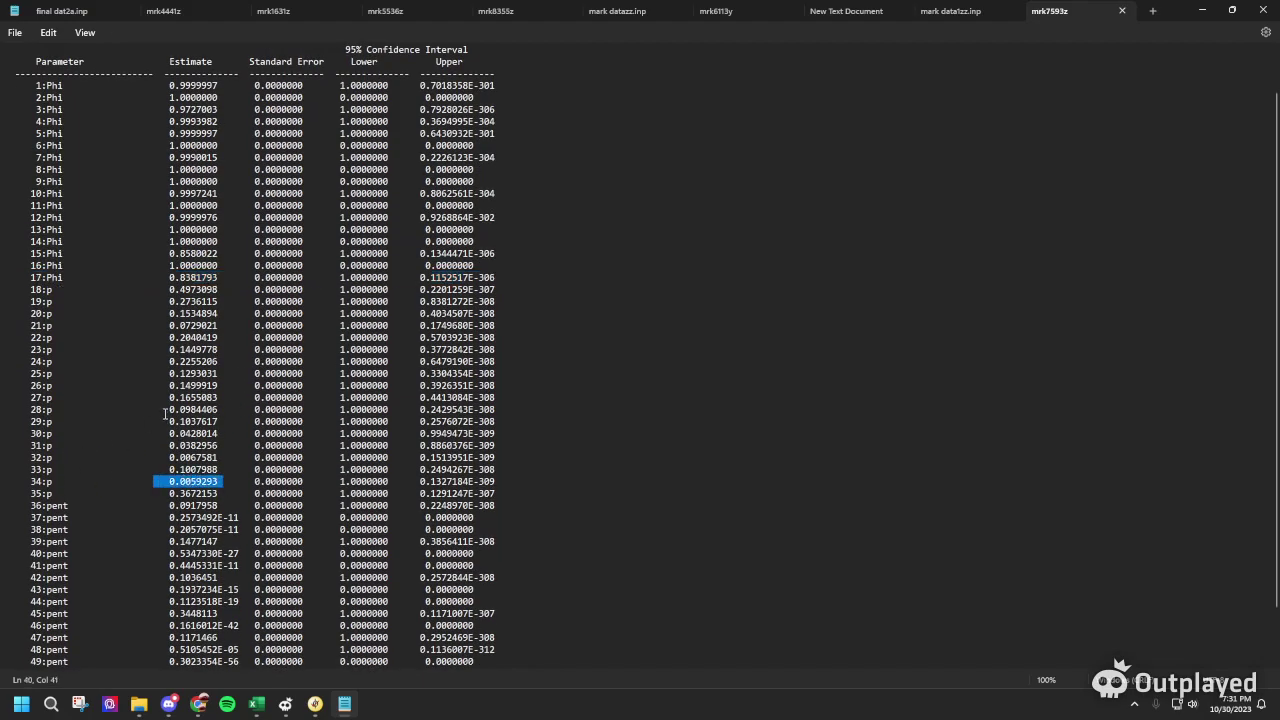
scroll(178, 425, "down", 2)
left_click_drag(36, 652, 241, 657)
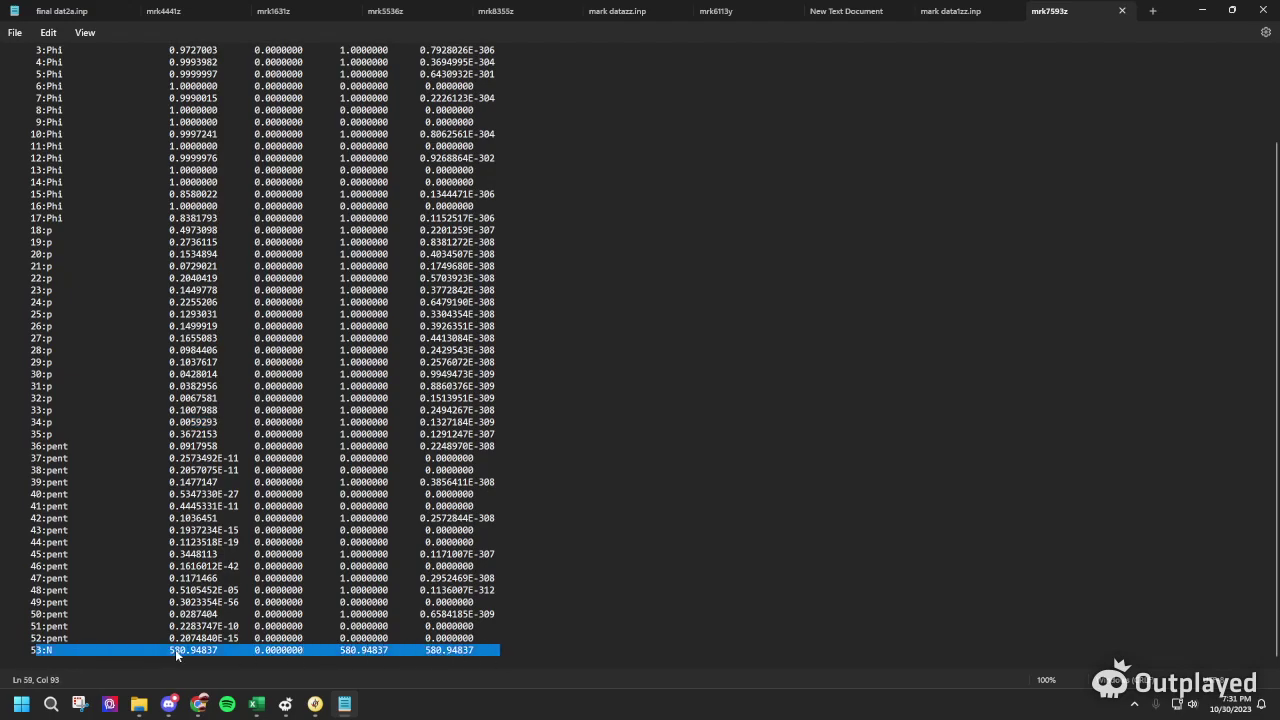
scroll(471, 625, "up", 3)
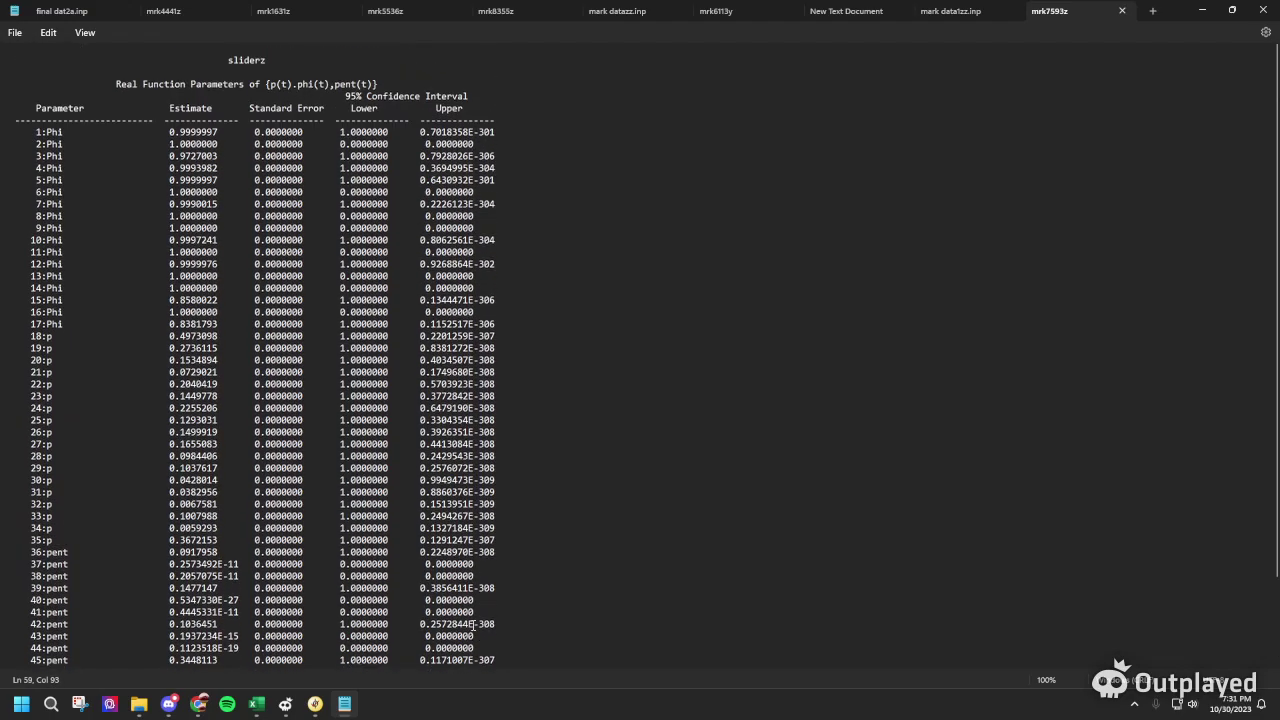